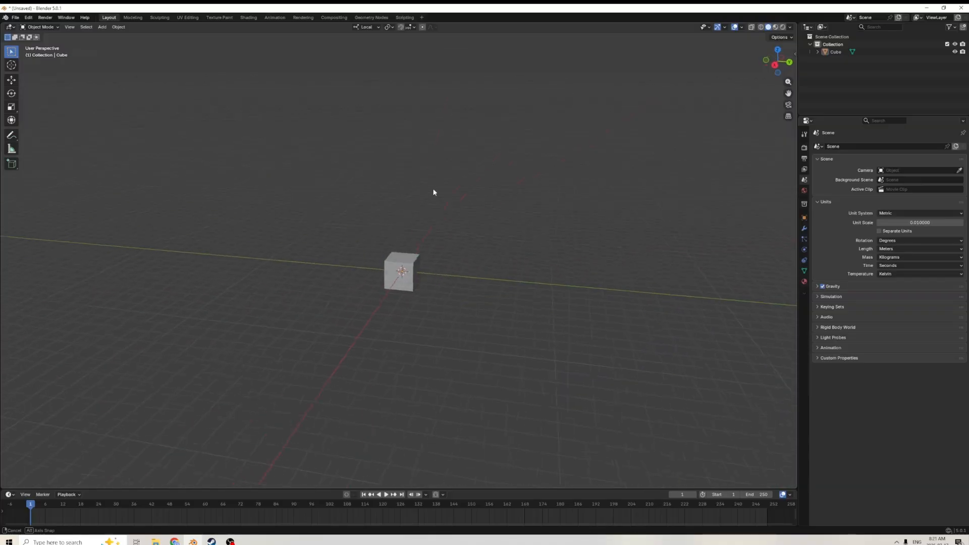
- Delete the default cube and add a mesh cylinder at the origin
click(400, 274)
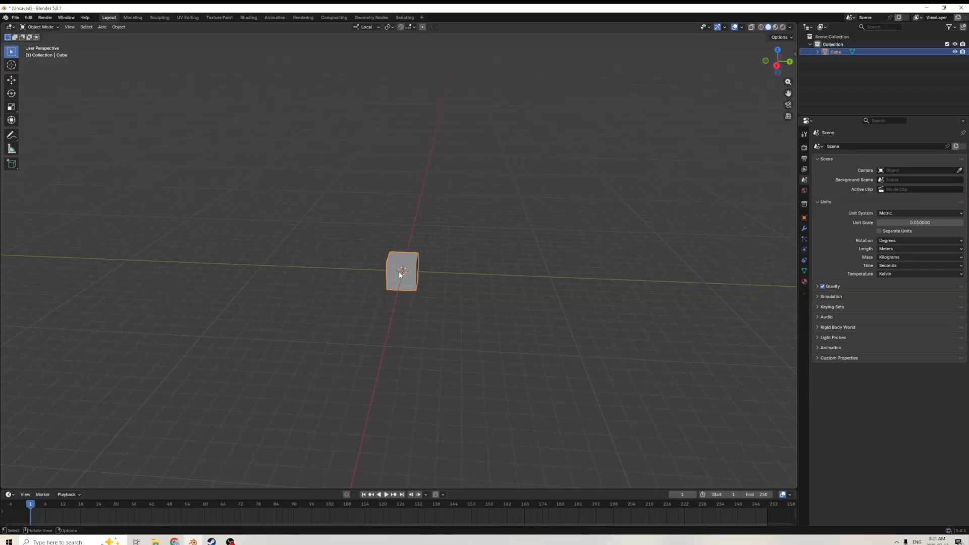
key(x)
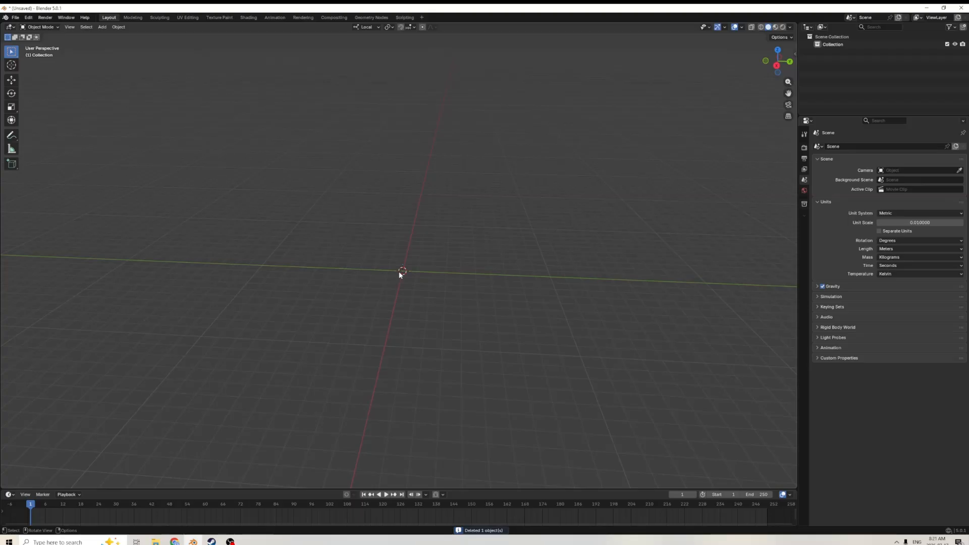
key(shift+a)
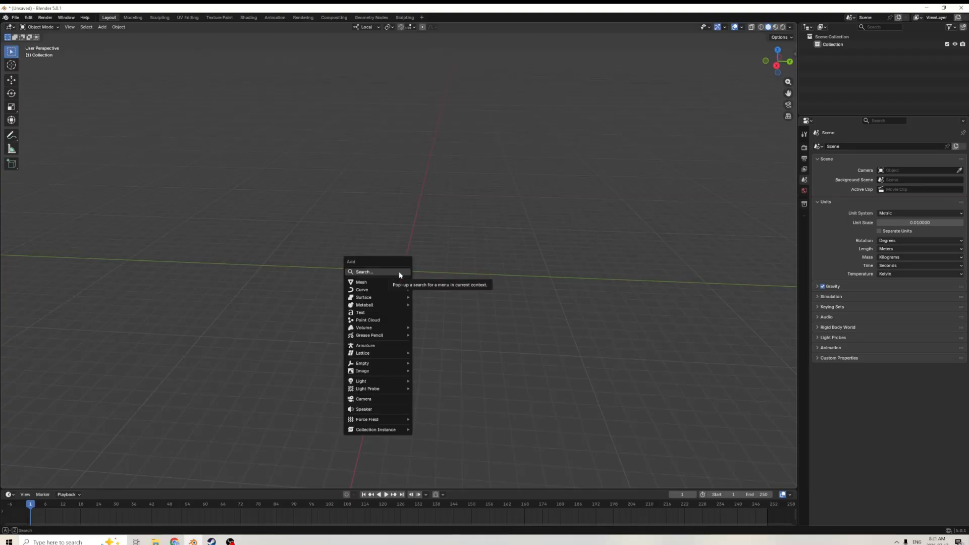
mouse_move(393, 283)
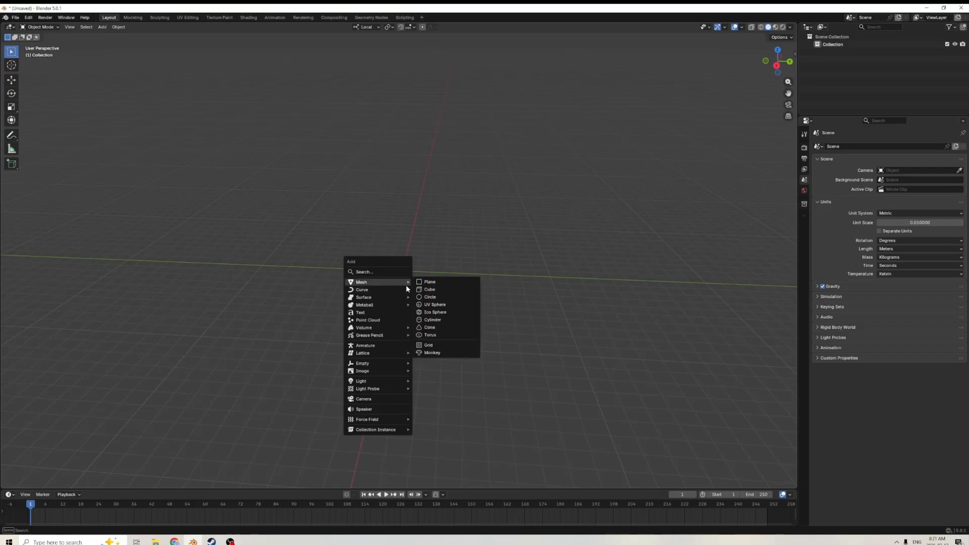
click(426, 320)
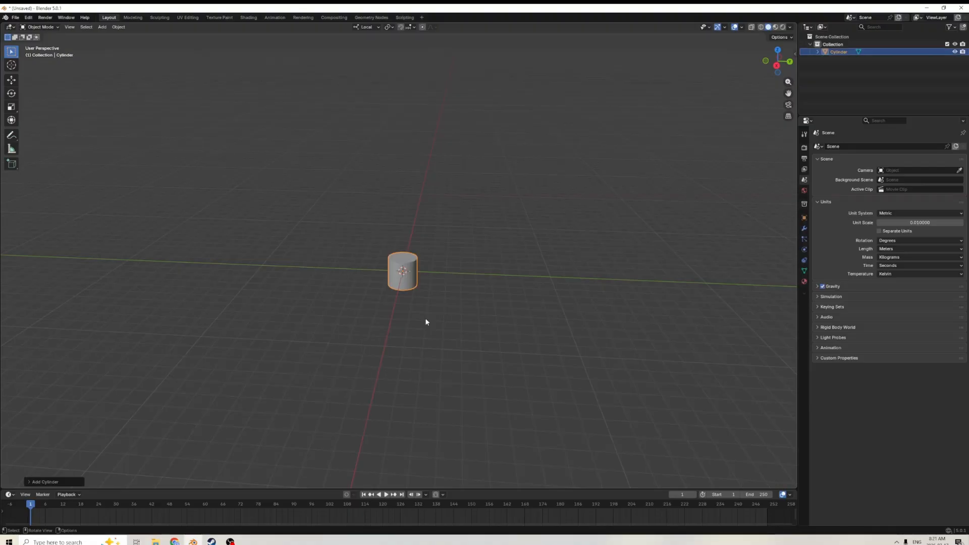
scroll(446, 225, up, 5)
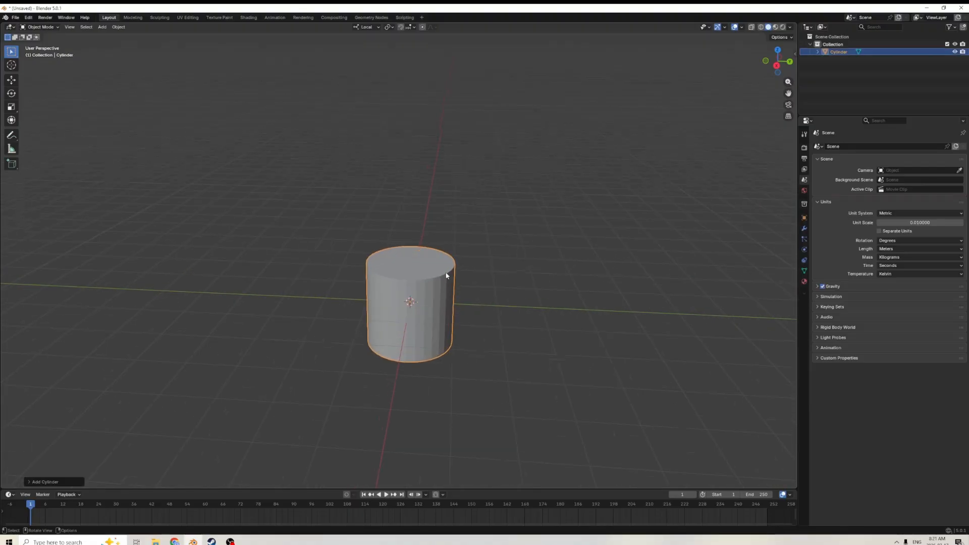
middle_drag(469, 295, 507, 275)
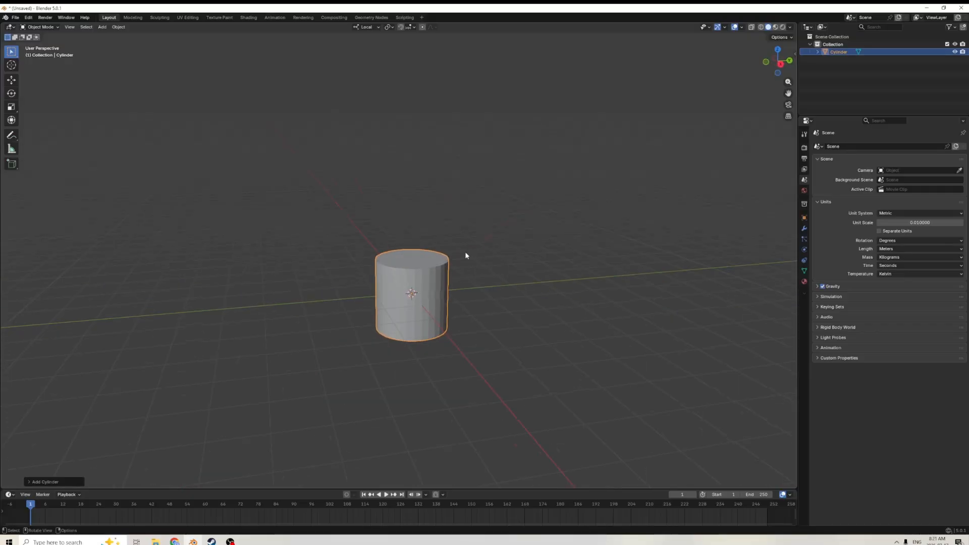
middle_drag(458, 256, 439, 256)
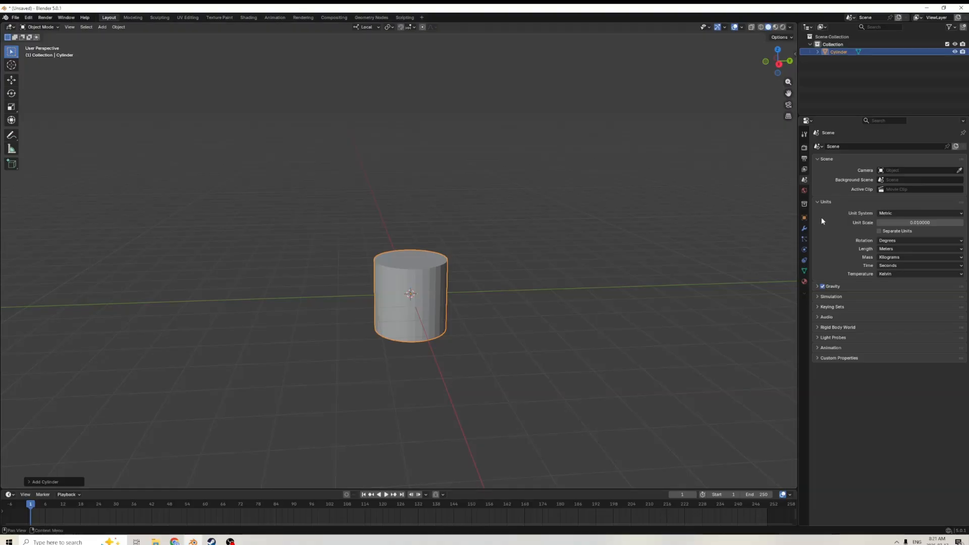
- Try rotating the cylinder 90 degrees about Y, and reset its Y rotation to 0
click(807, 220)
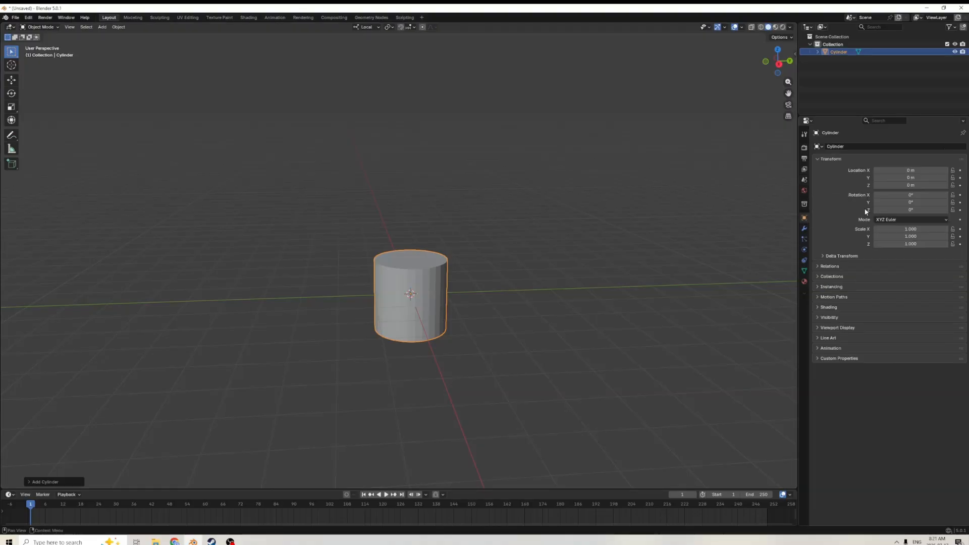
click(905, 204)
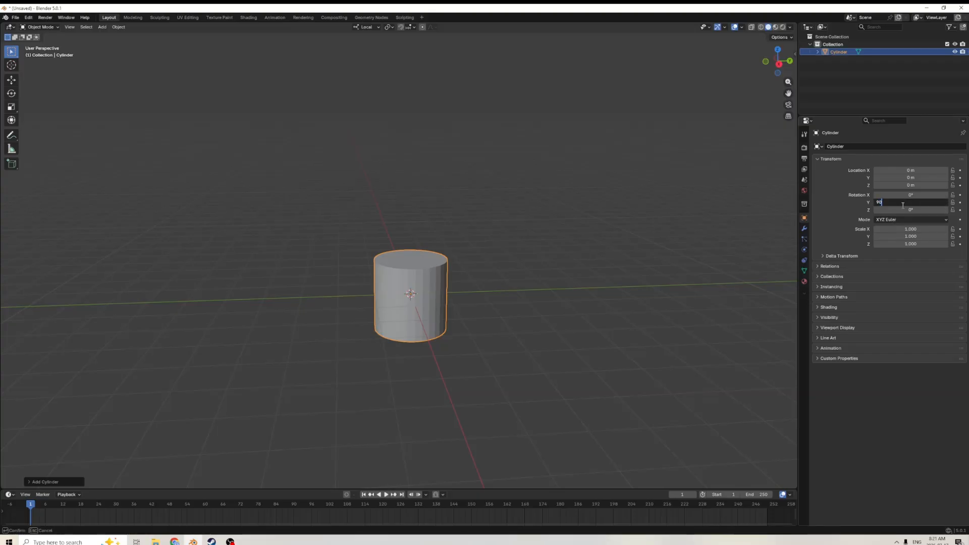
text(90)
key(Return)
click(903, 205)
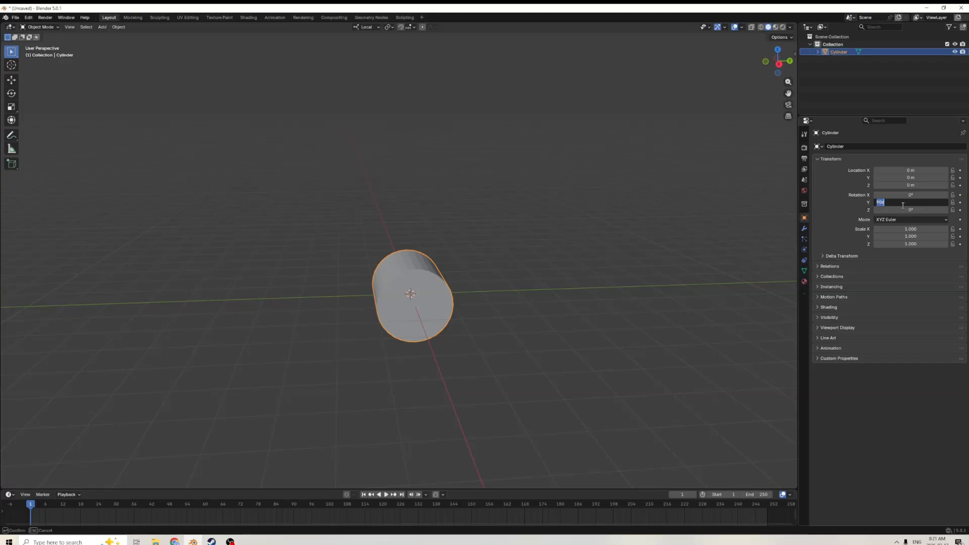
text(0)
key(Return)
- Set the cylinder's X rotation to 90 degrees so it lies along the Y axis
click(909, 196)
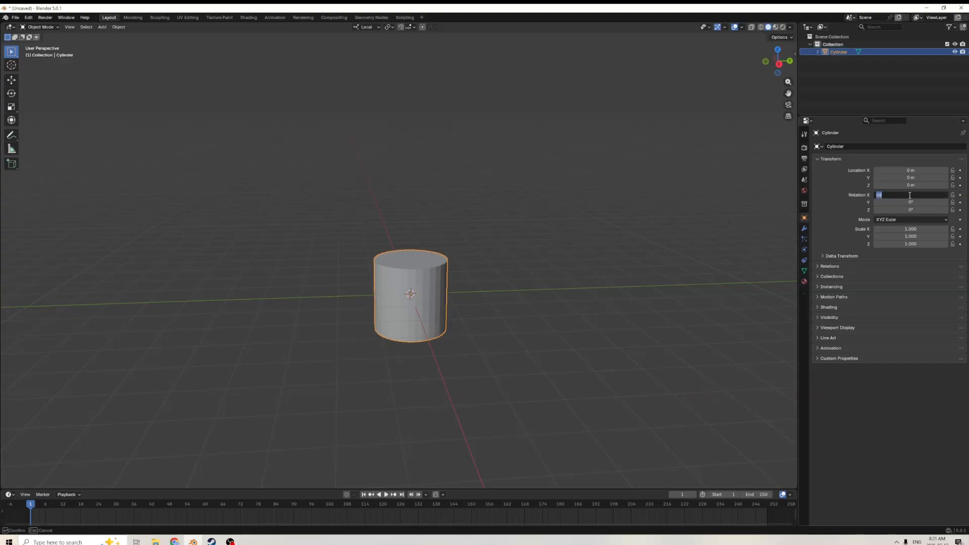
text(90)
key(Return)
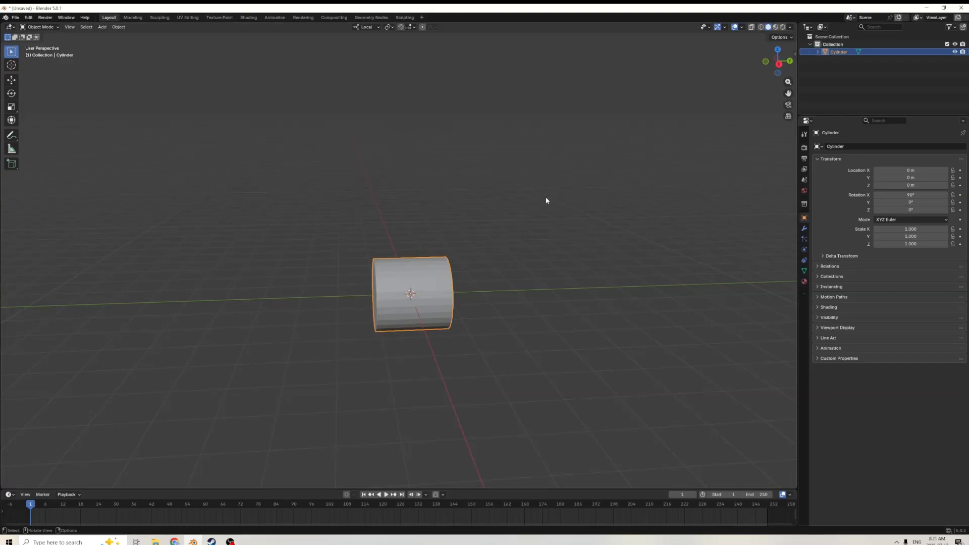
- Stretch the cylinder along its local Z axis to a scale of about 4.8
click(11, 106)
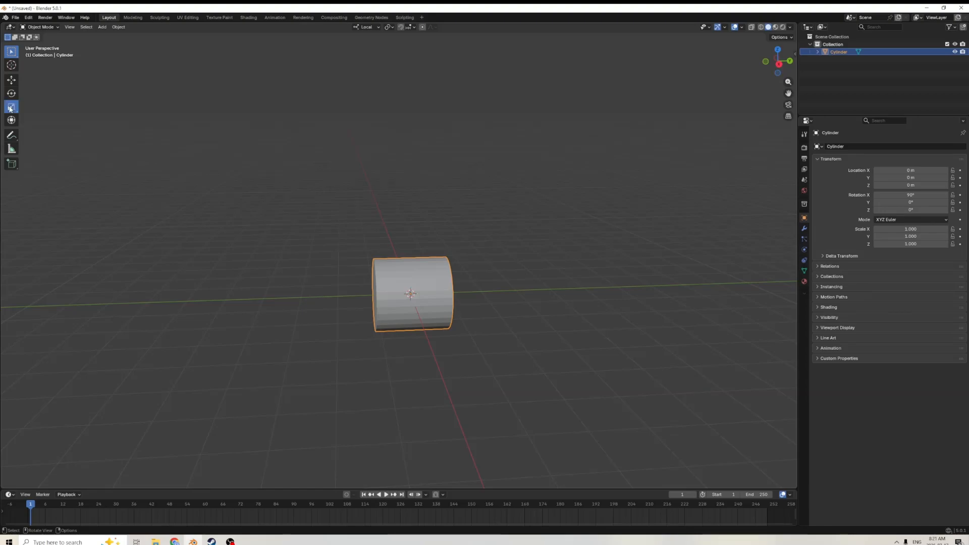
drag(383, 298, 258, 287)
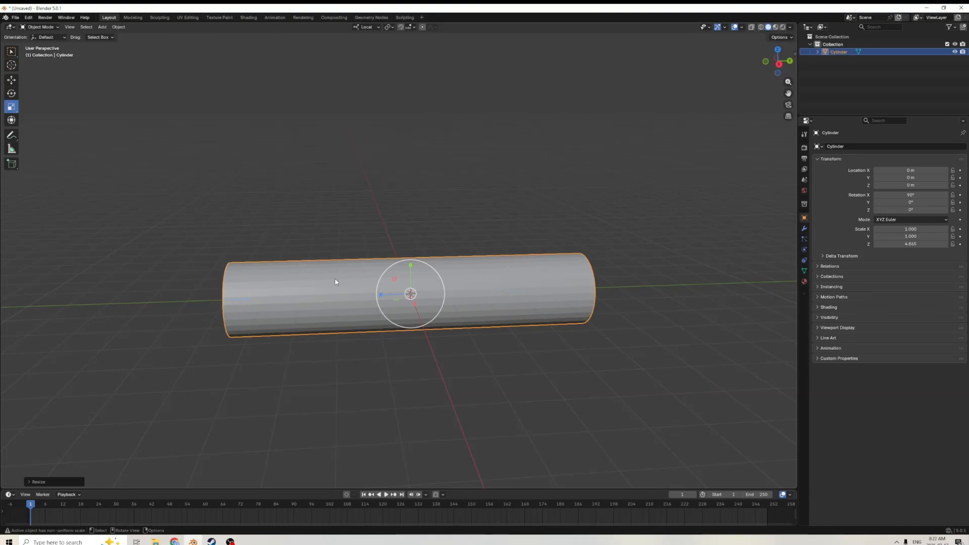
middle_drag(336, 282, 496, 277)
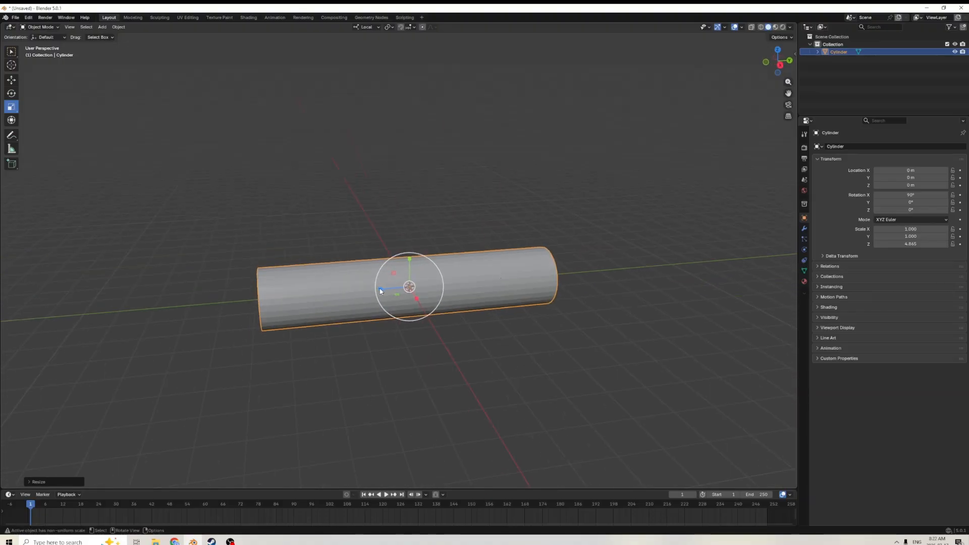
middle_drag(318, 313, 355, 283)
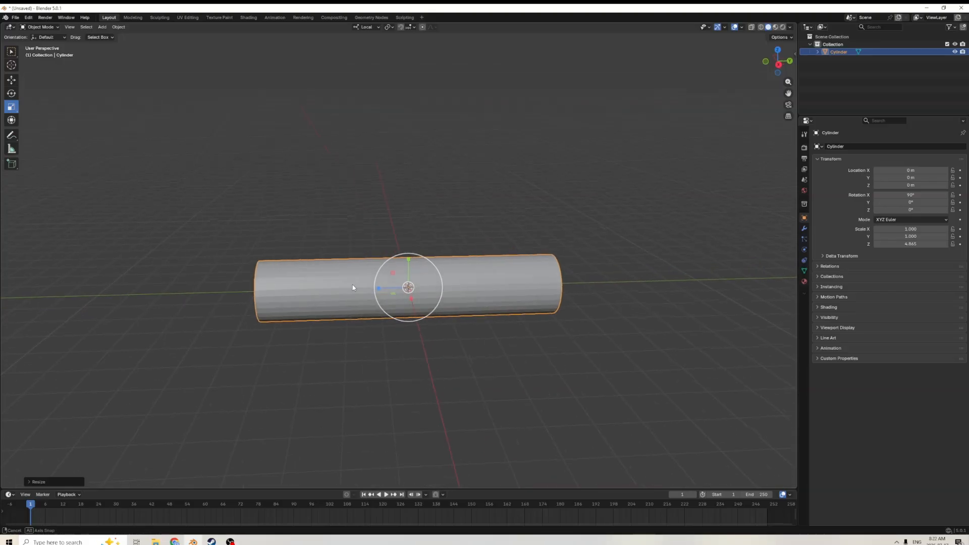
- Delete the stretched cylinder and add a fresh mesh cylinder at the origin
key(Delete)
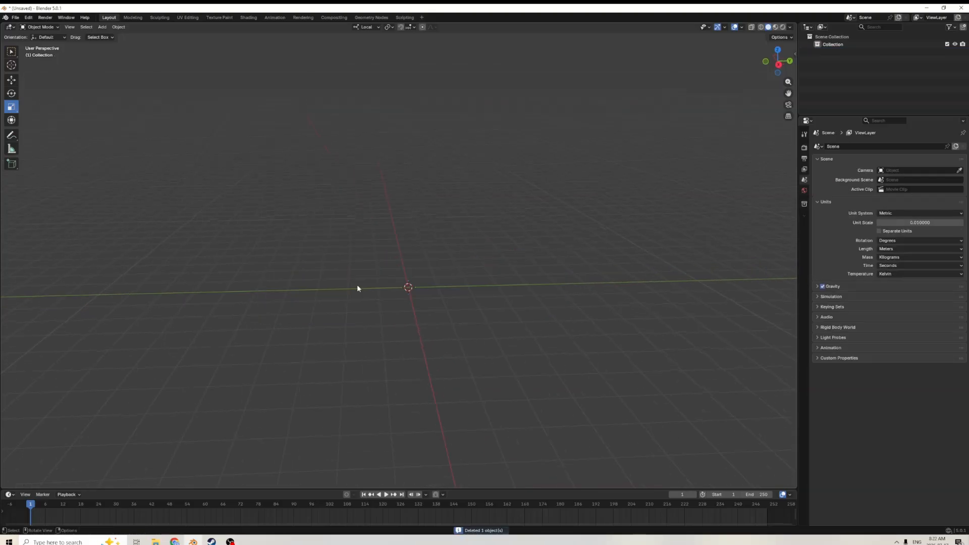
key(shift+a)
mouse_move(357, 288)
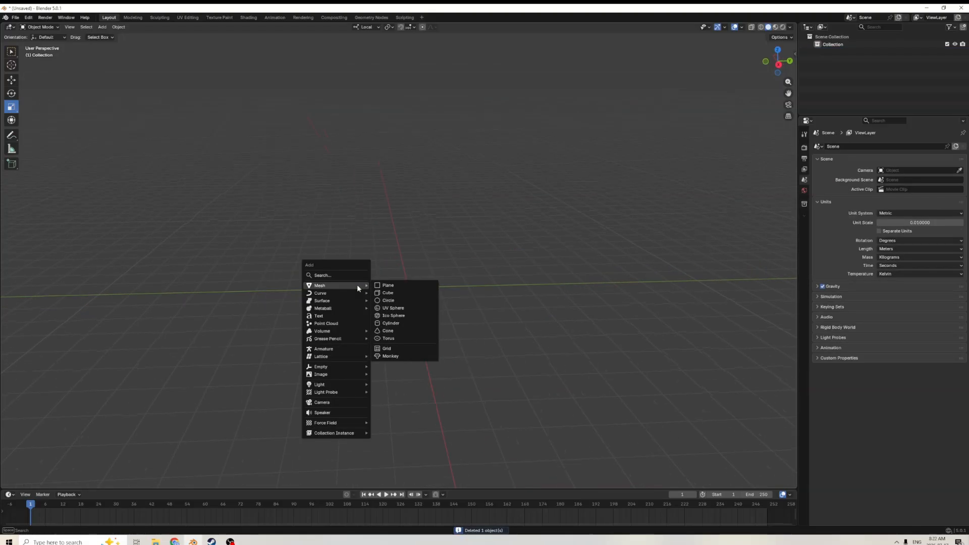
click(388, 324)
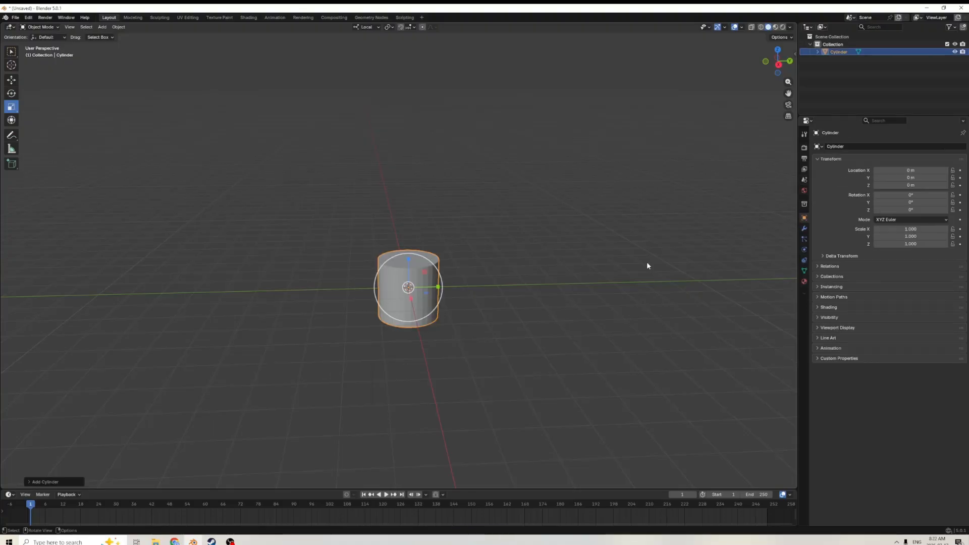
- Set the new cylinder's X rotation to 90 degrees
click(902, 195)
text(90)
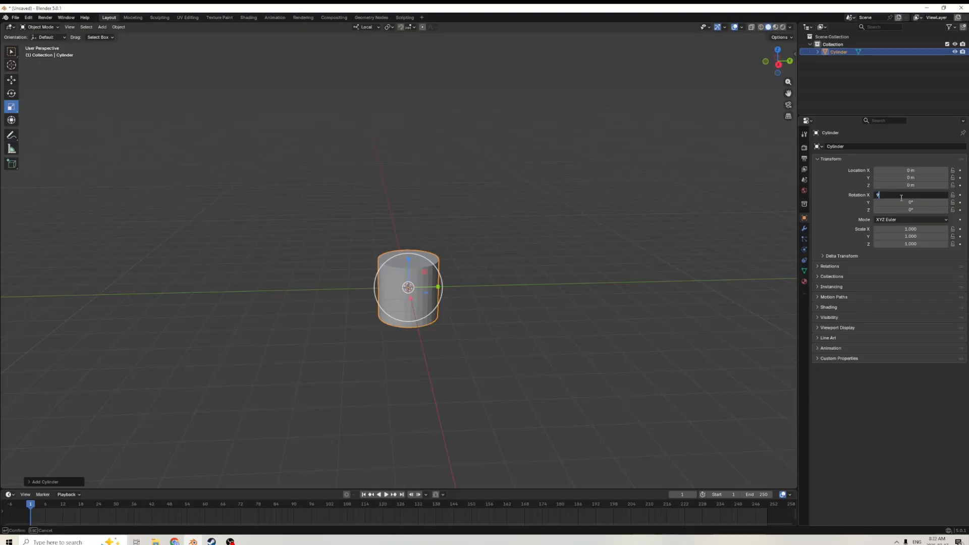
key(Return)
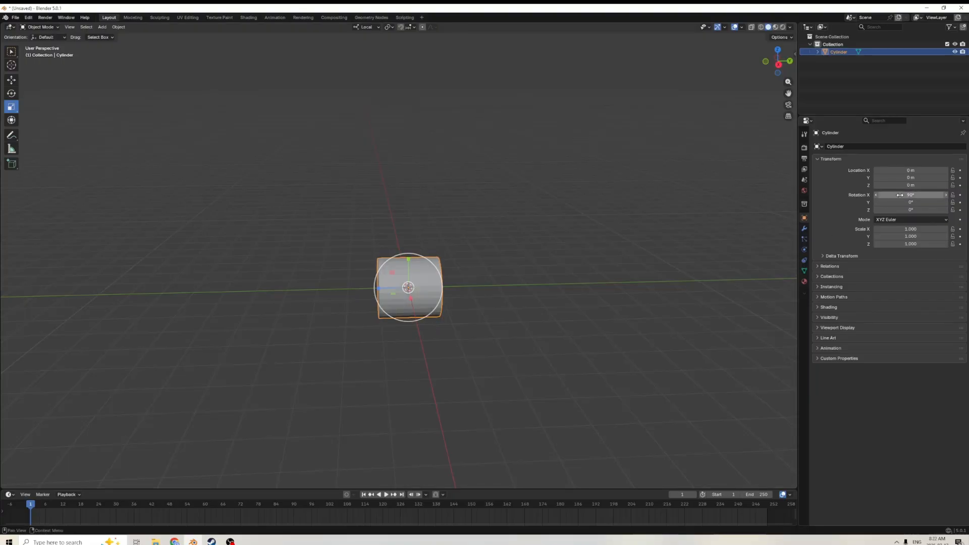
- Stretch the rotated cylinder along its local Z axis to a scale of about 6.1
drag(380, 290, 288, 287)
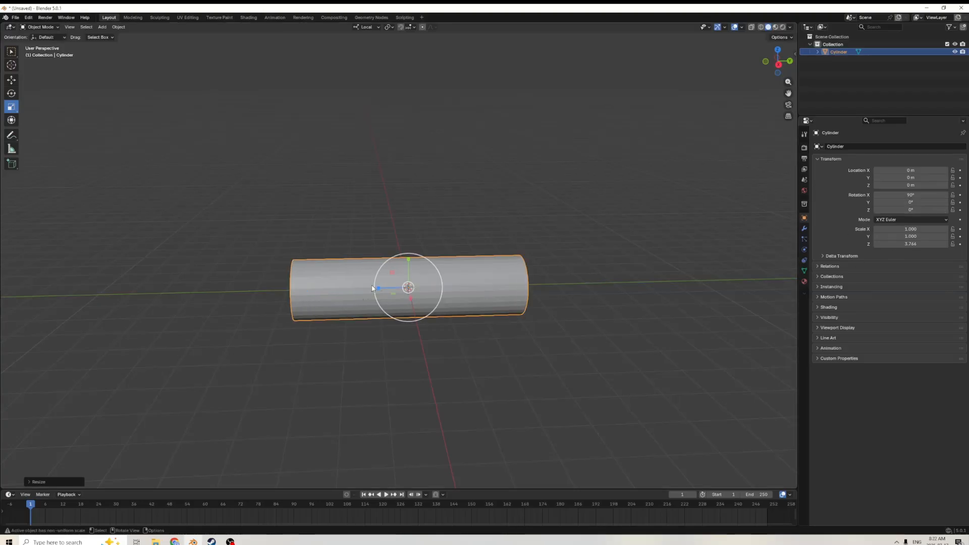
drag(380, 289, 374, 288)
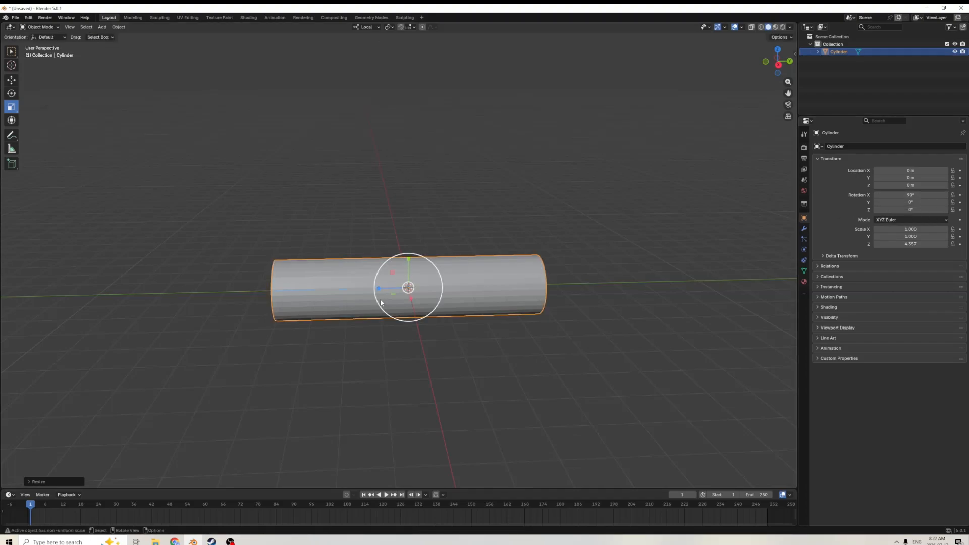
drag(379, 290, 377, 289)
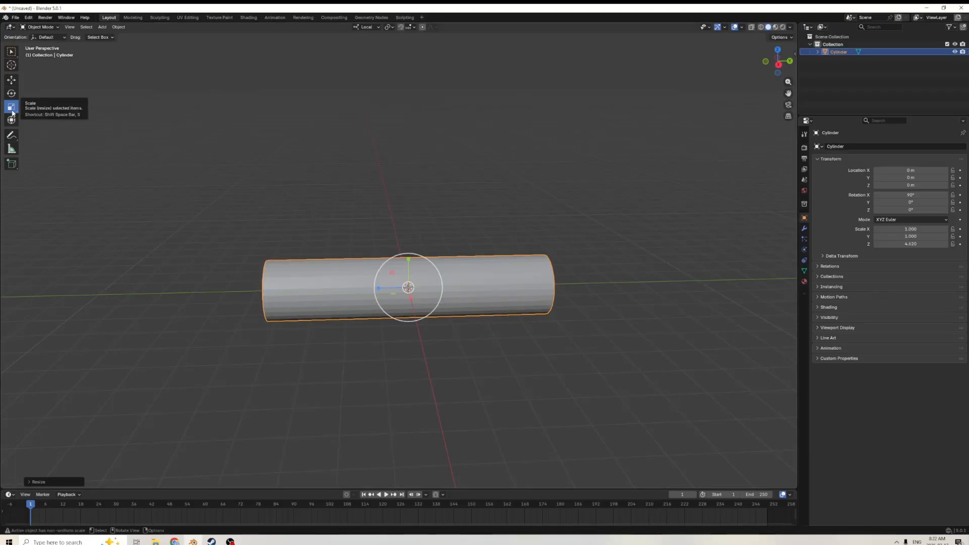
drag(378, 289, 365, 287)
scroll(383, 212, down, 2)
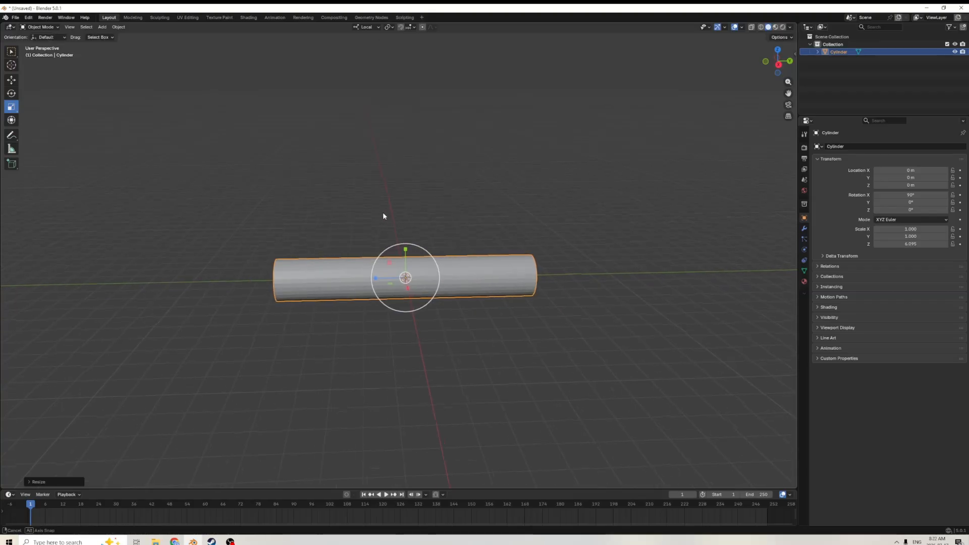
- In Edit Mode, add one loop cut around the cylinder and slide it about halfway from the middle toward the positive Y end
middle_drag(634, 280, 547, 307)
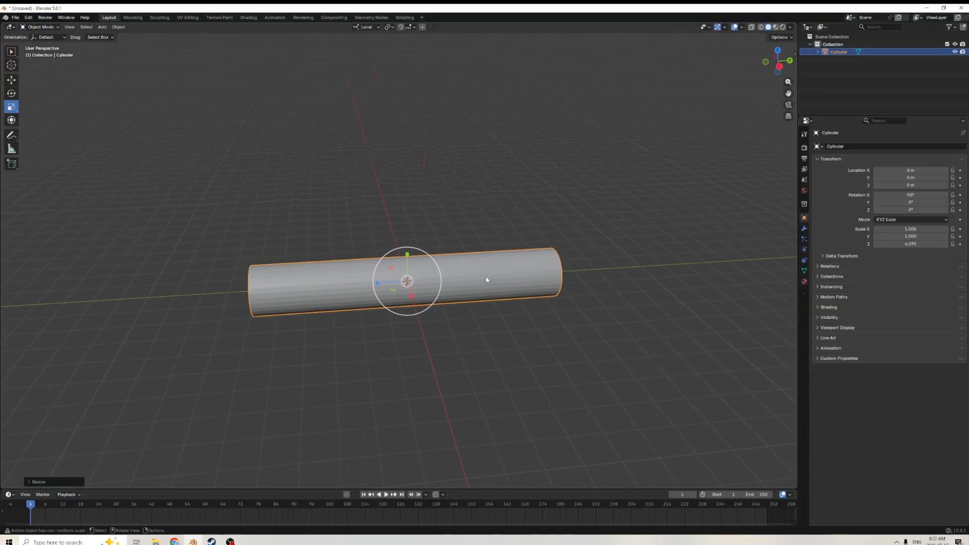
key(Tab)
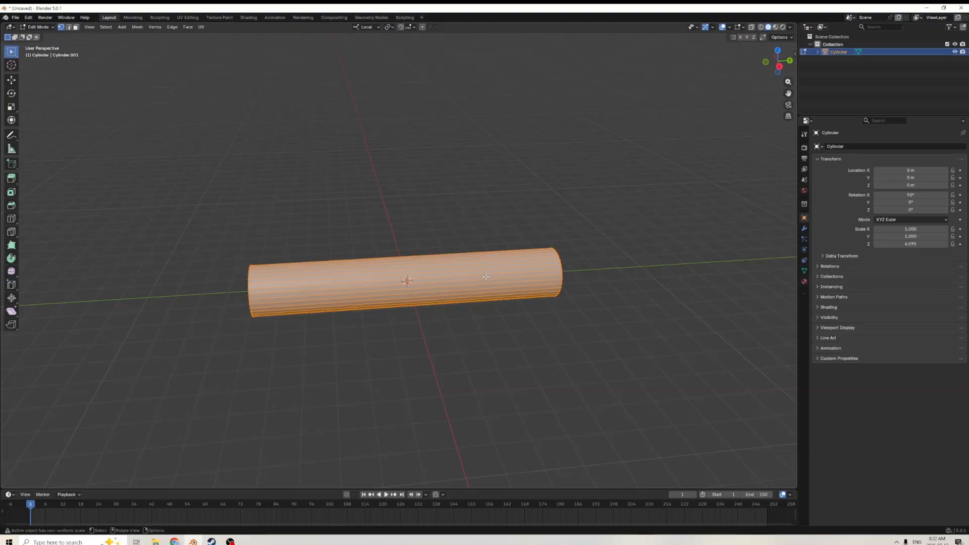
key(ctrl)
key(ctrl+r)
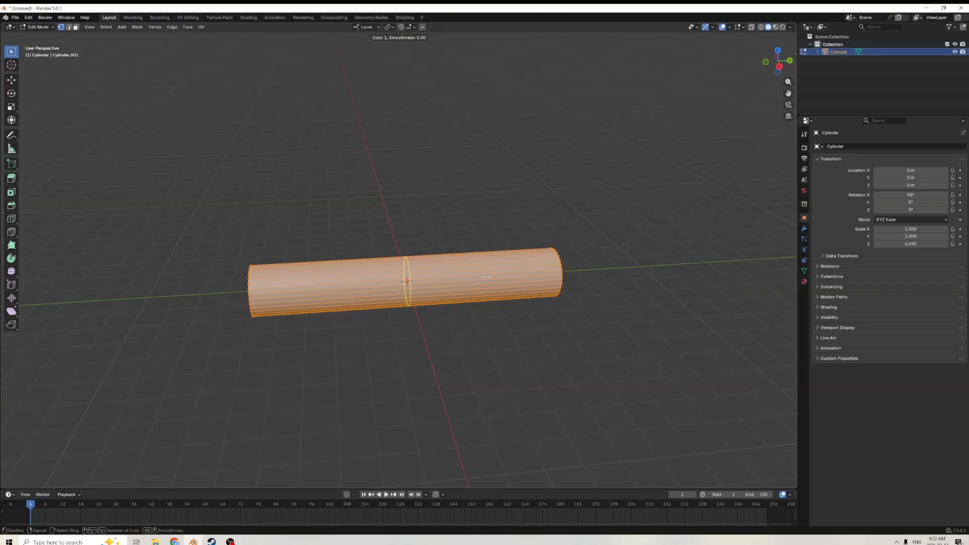
click(487, 277)
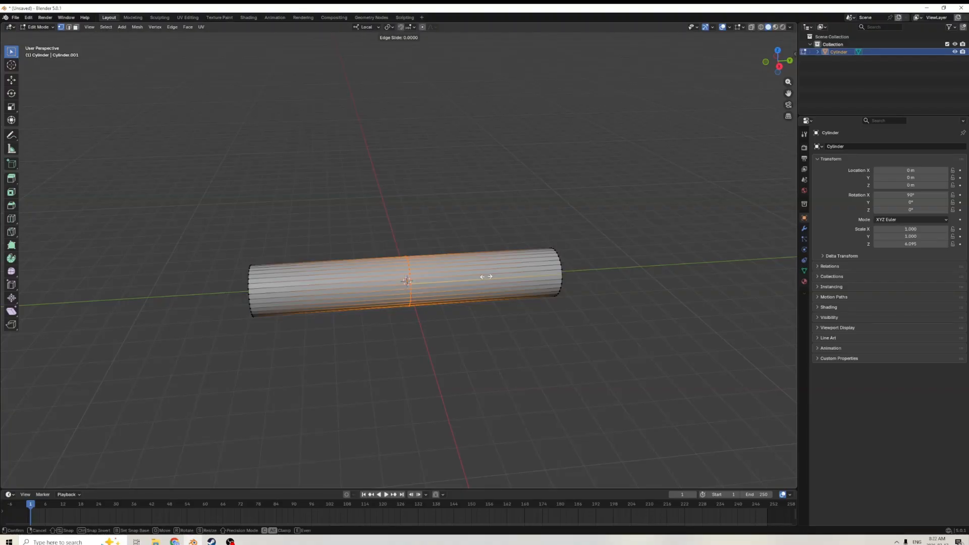
click(558, 275)
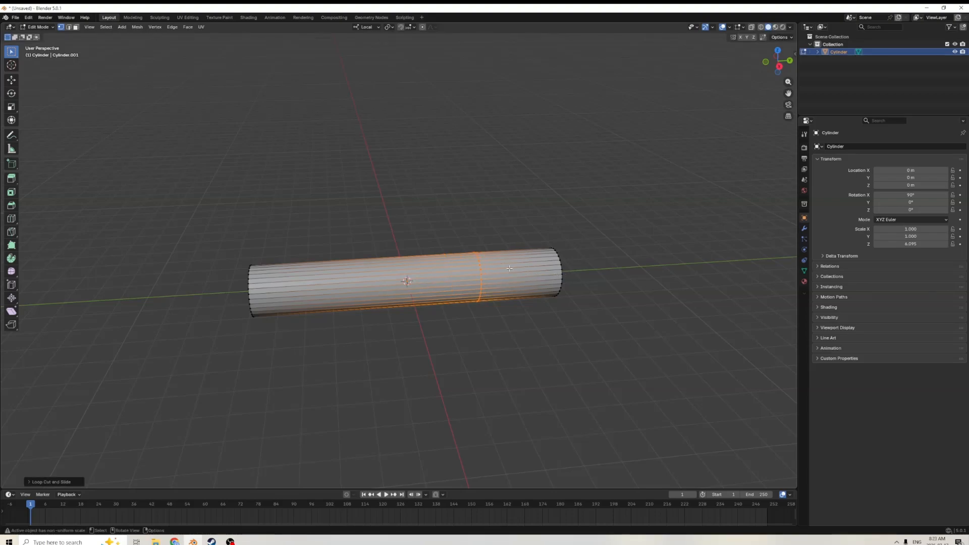
- Add a second loop cut on the positive Y side, slid close to the first one to form a narrow ring
key(ctrl)
key(ctrl)
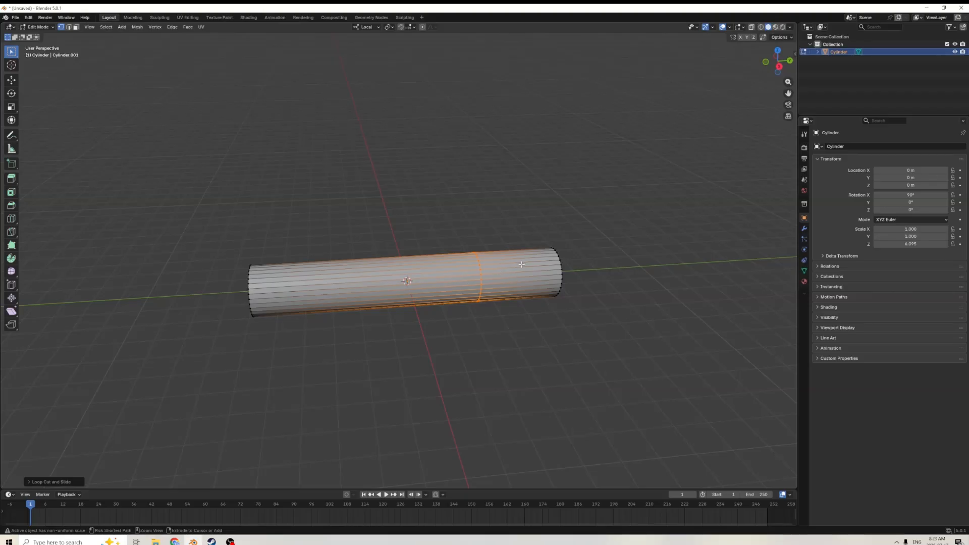
key(ctrl+r)
click(510, 264)
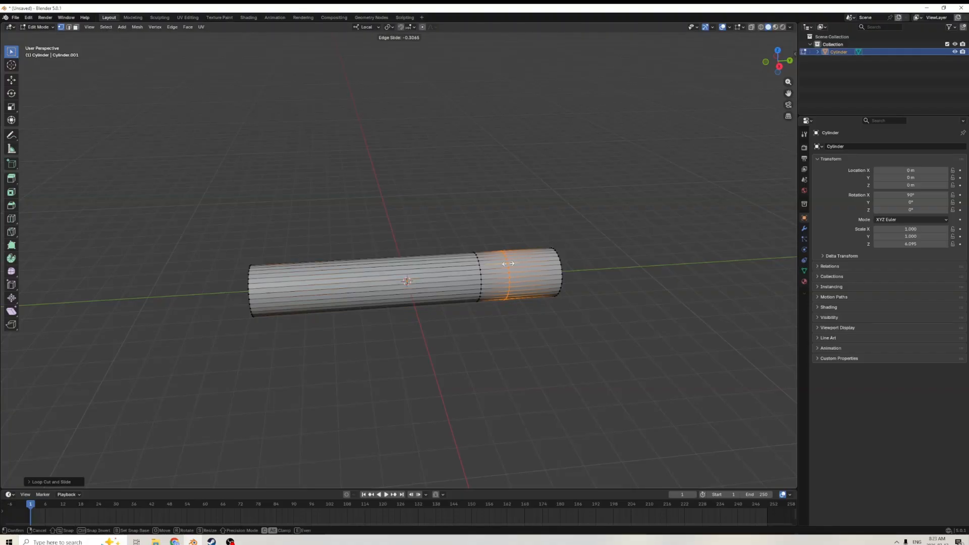
drag(508, 263, 494, 264)
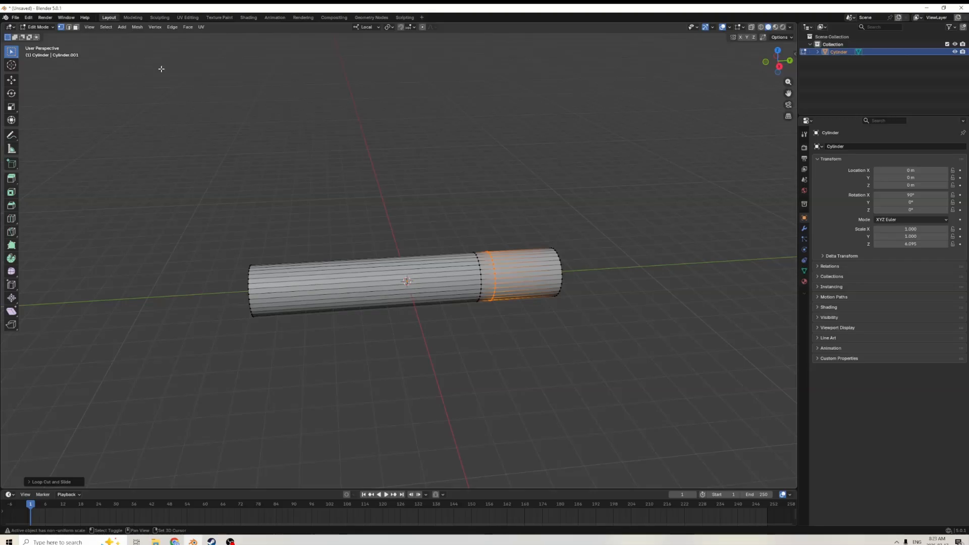
- Select all faces beyond the second loop cut, including the positive Y cap, and scale them up by about 1.22, then about 1.1
shift+click(76, 28)
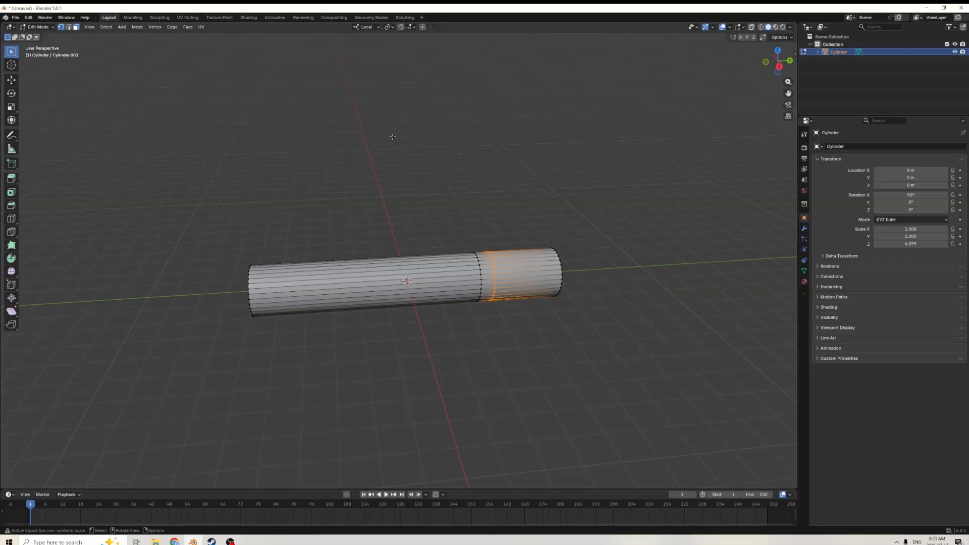
middle_drag(476, 216, 414, 199)
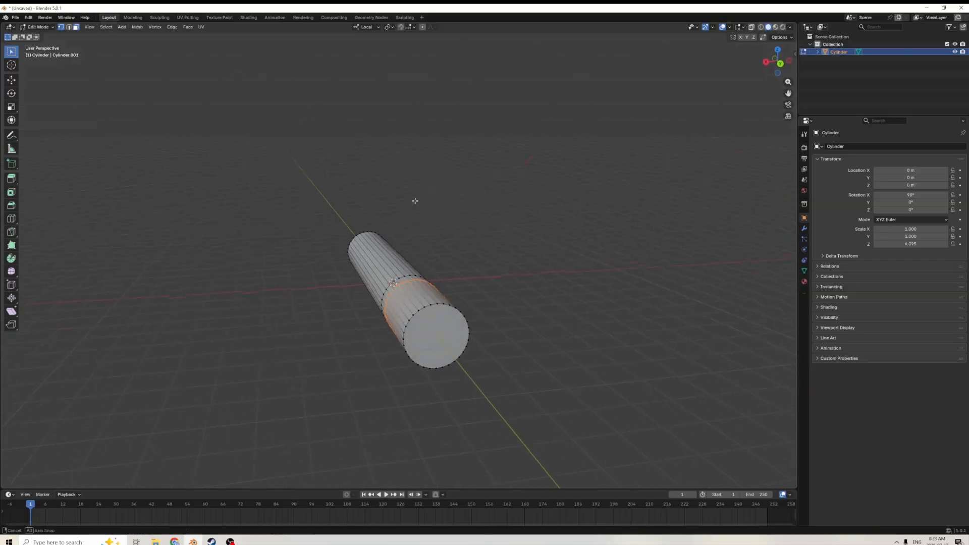
middle_drag(447, 341, 552, 307)
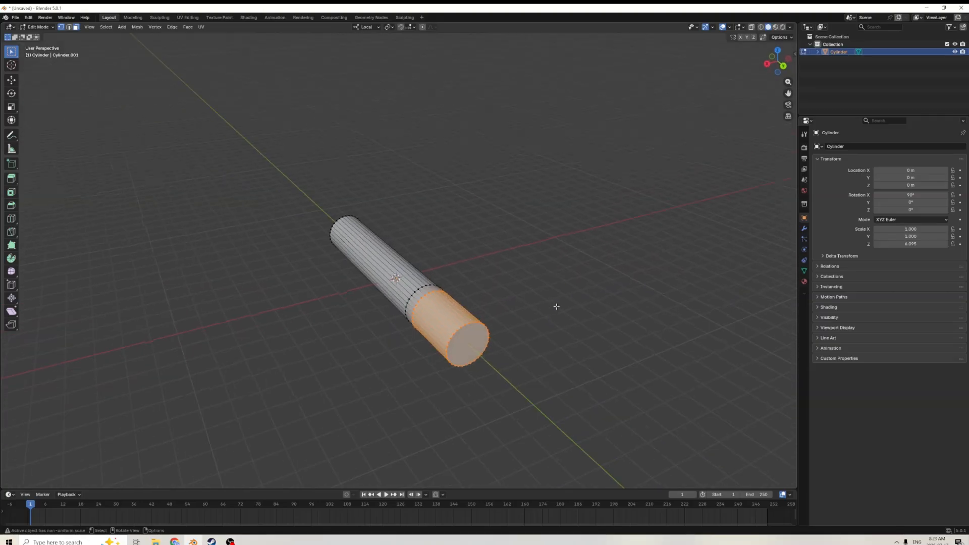
key(s)
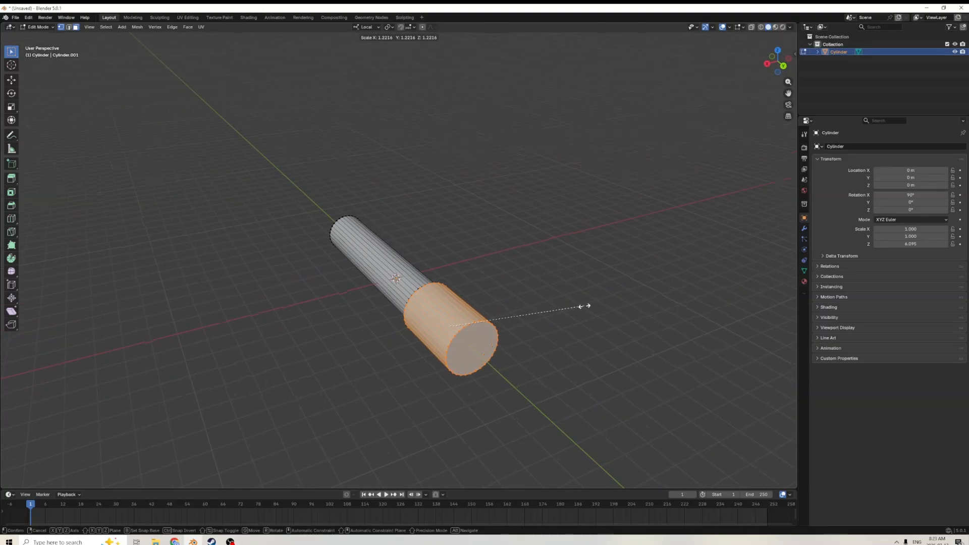
click(584, 305)
middle_drag(515, 302, 563, 290)
scroll(287, 115, up, 1)
middle_drag(547, 220, 518, 227)
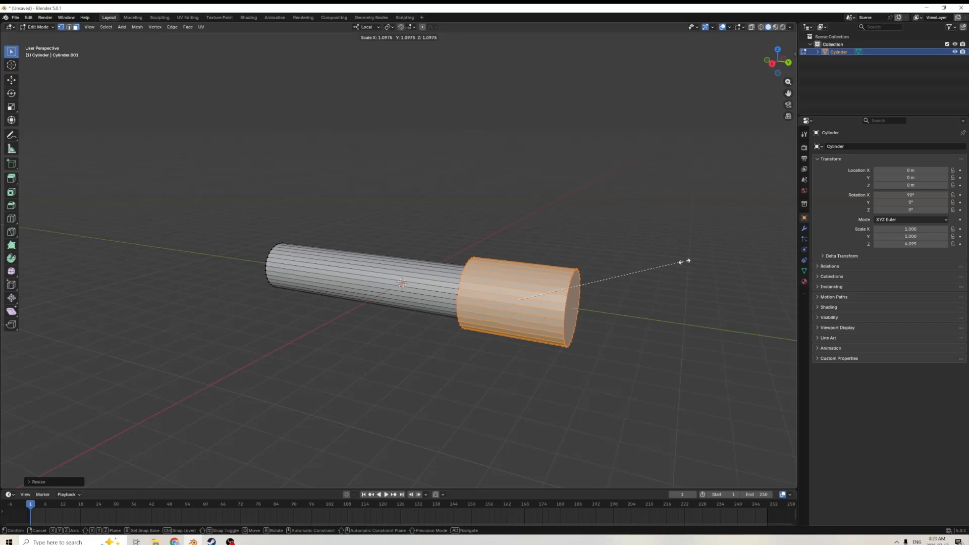
middle_drag(613, 237, 596, 228)
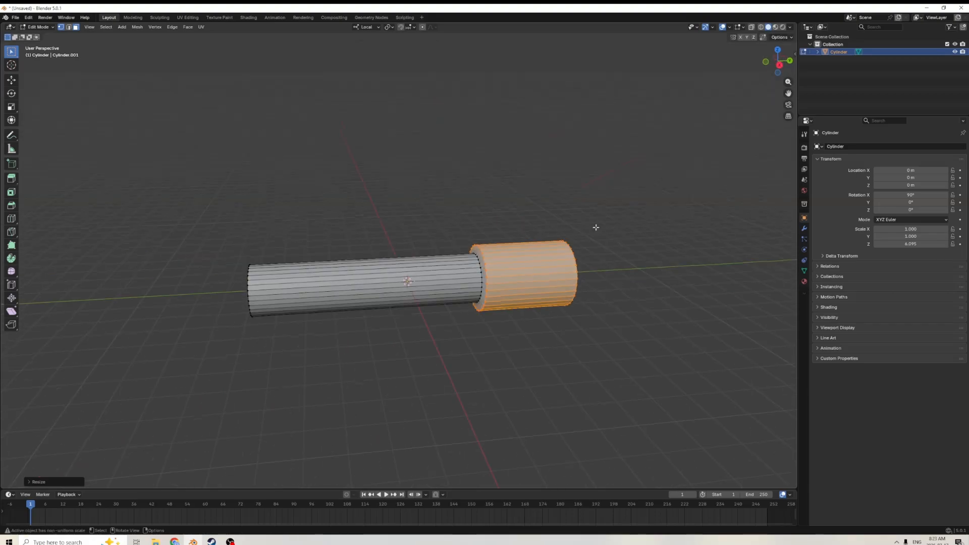
- Move the enlarged end section along its local Z axis toward positive Y so the narrow ring becomes a sloped taper
click(11, 80)
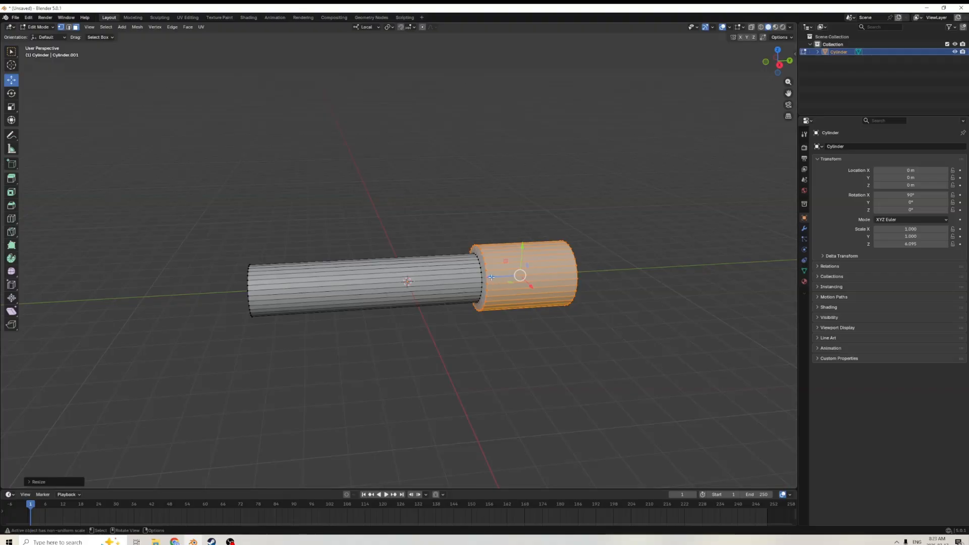
drag(491, 277, 507, 277)
middle_drag(507, 276, 428, 246)
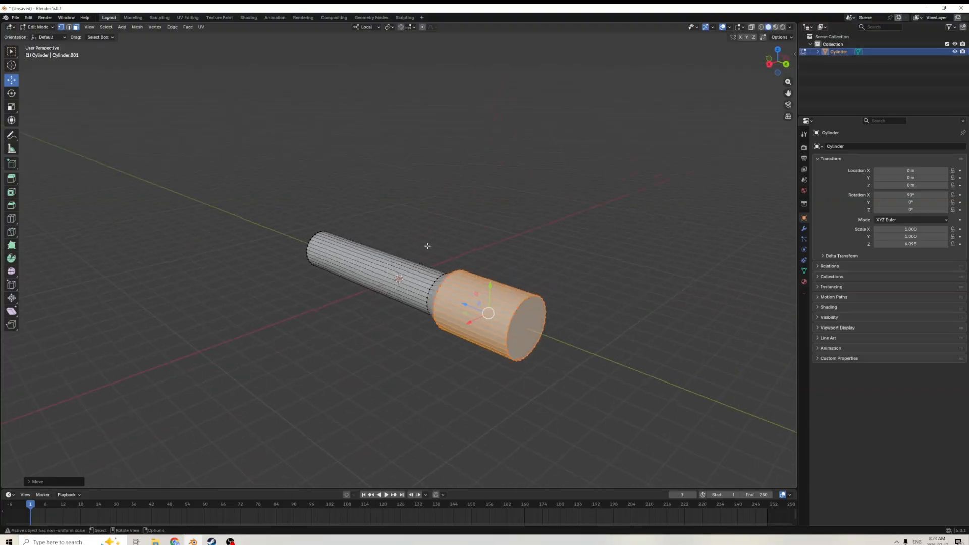
- Select the end cap at the enlarged positive Y end and move it inward along local Z to roughly halve the head's length
click(524, 325)
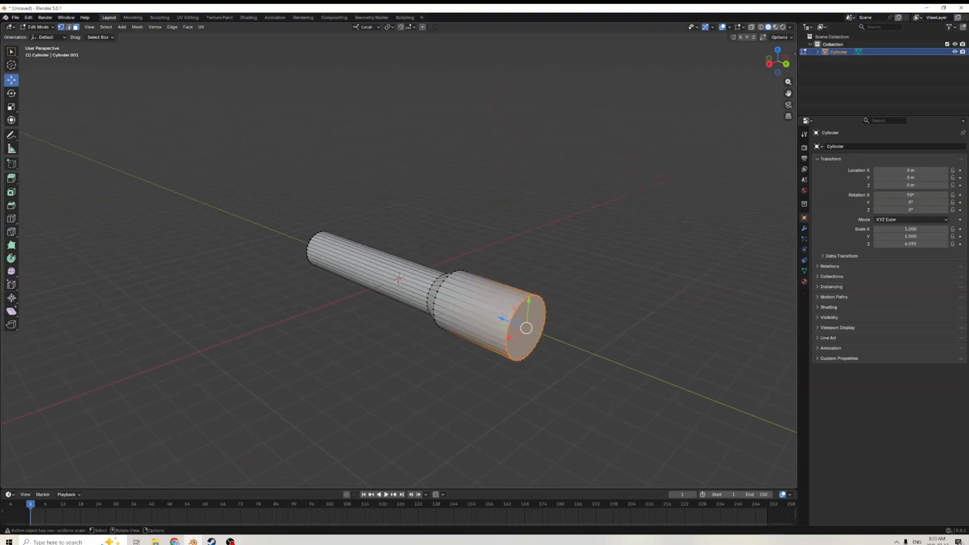
middle_drag(418, 247, 585, 293)
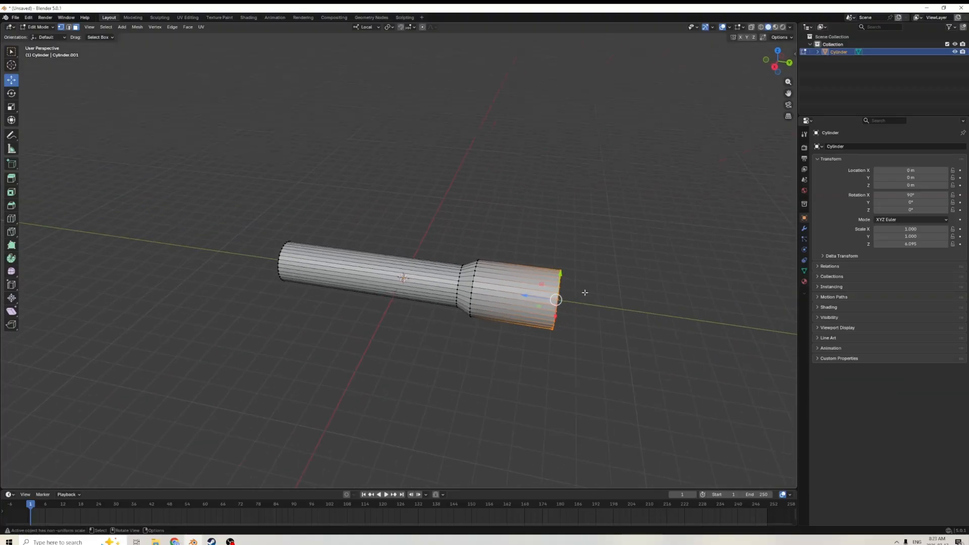
drag(556, 300, 488, 286)
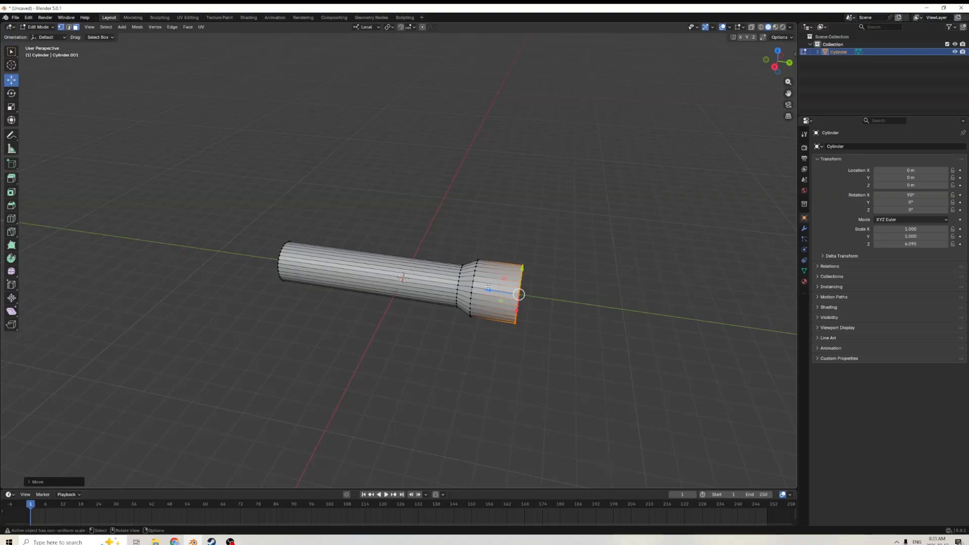
middle_drag(487, 286, 383, 260)
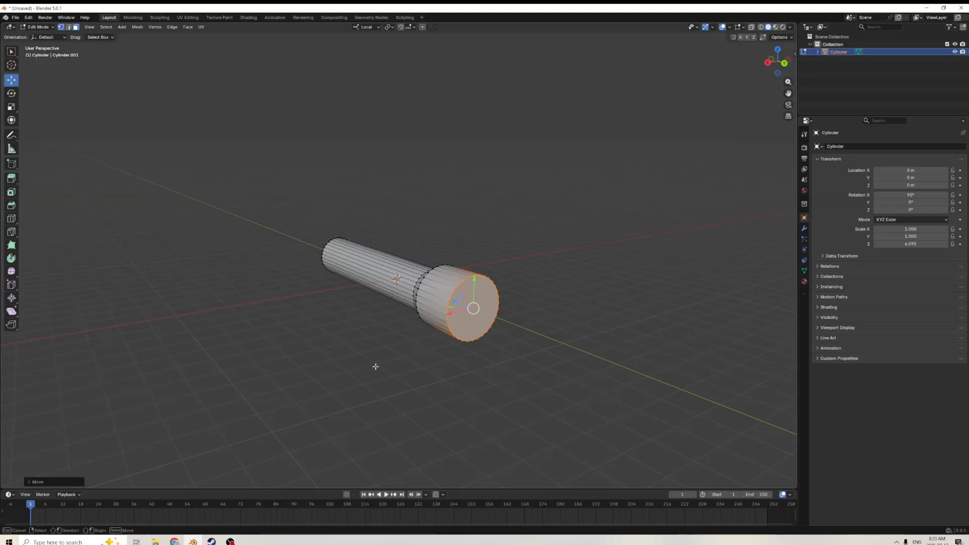
- In face selection mode, select the large cap face of the head and inset it to form a thin outer rim
click(412, 341)
middle_drag(411, 341, 407, 340)
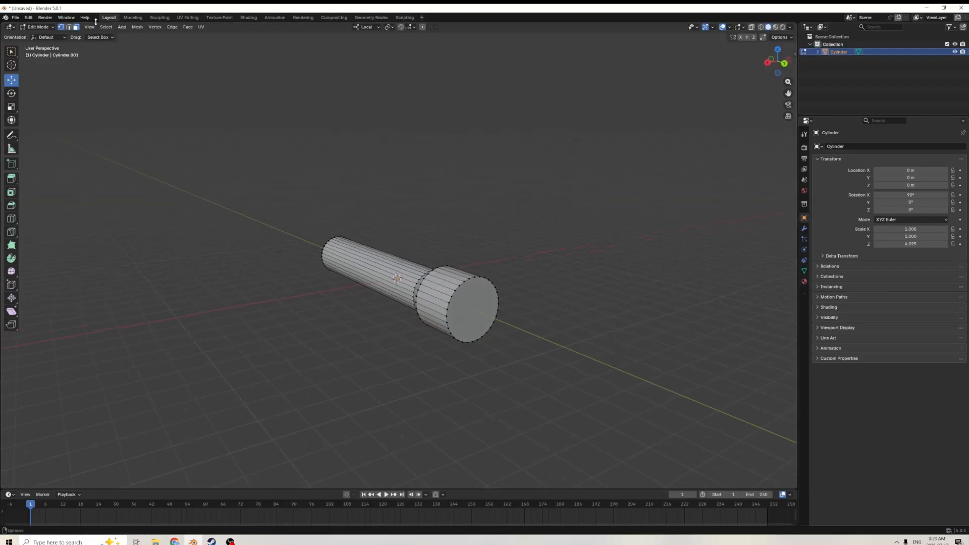
click(76, 27)
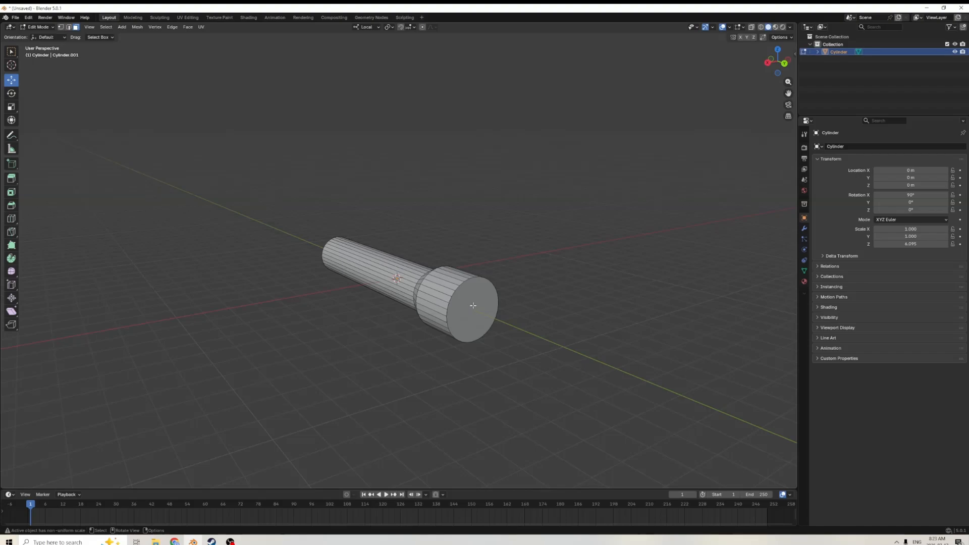
click(472, 307)
middle_drag(525, 261, 467, 261)
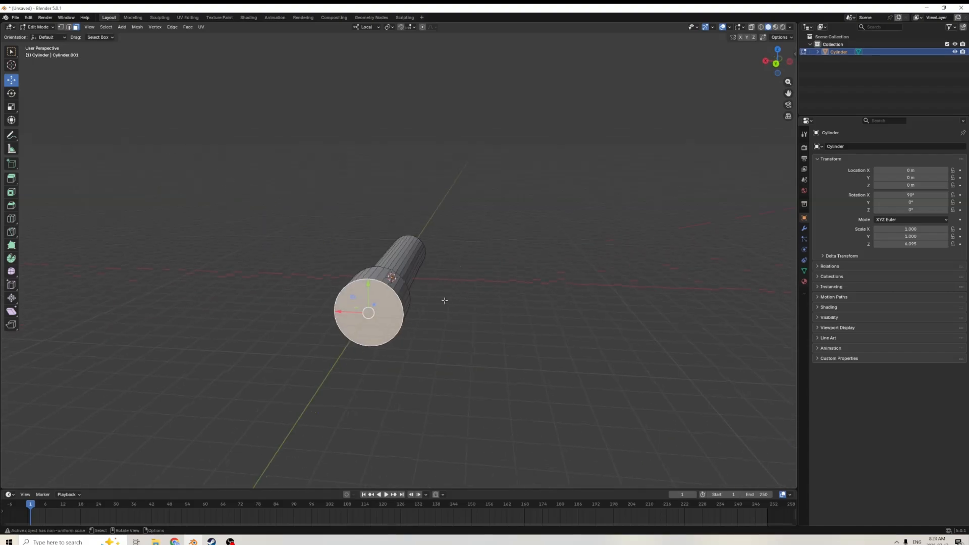
scroll(443, 301, up, 2)
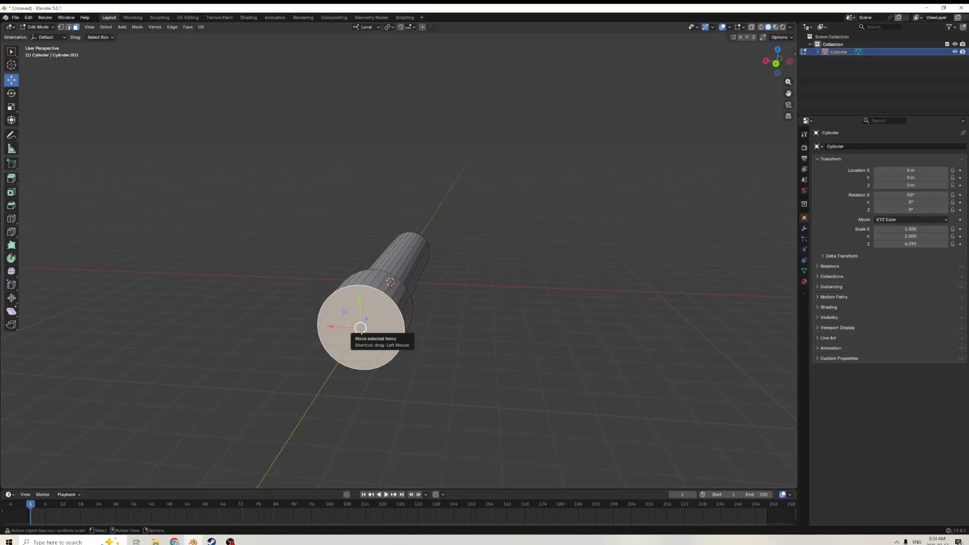
key(i)
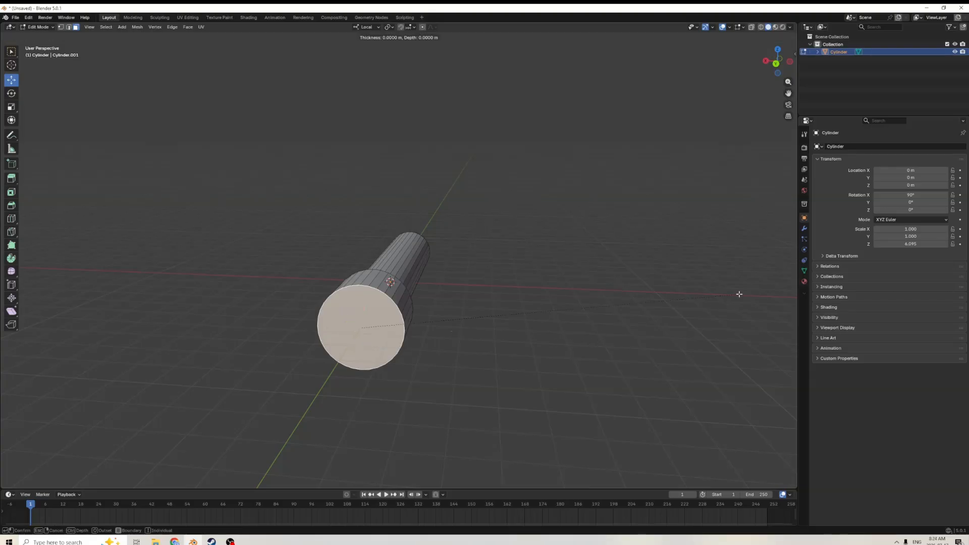
click(712, 295)
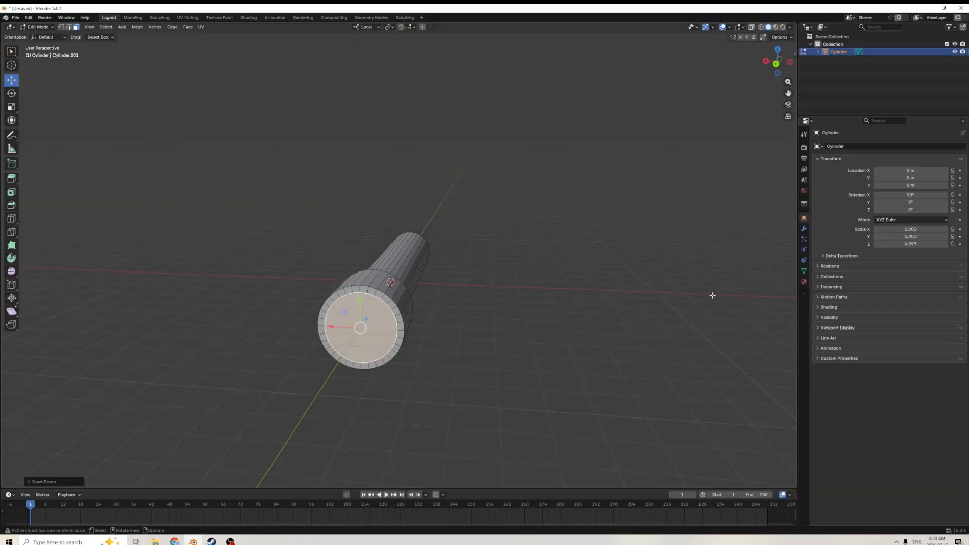
middle_drag(619, 300, 598, 301)
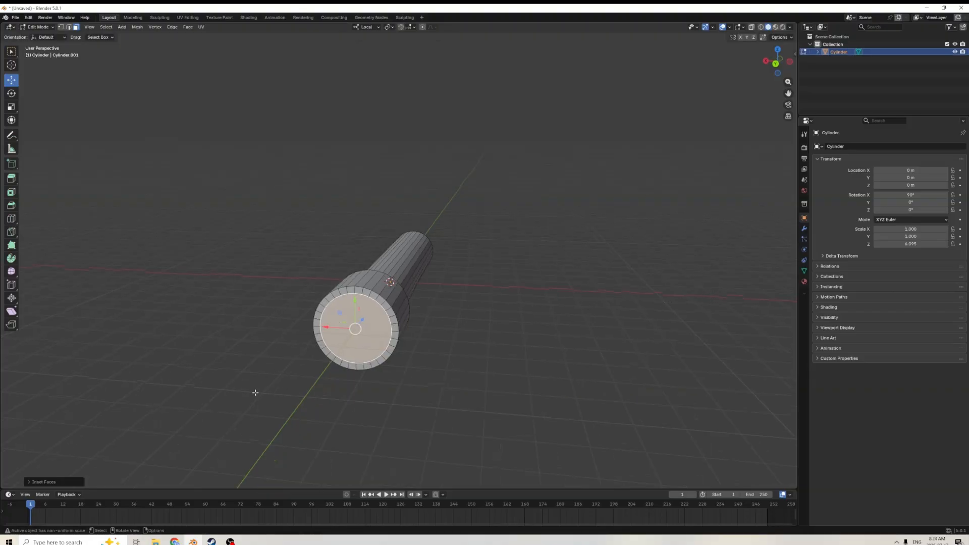
- Extrude the inset cap face slightly inward to make a shallow recess in the head
key(e)
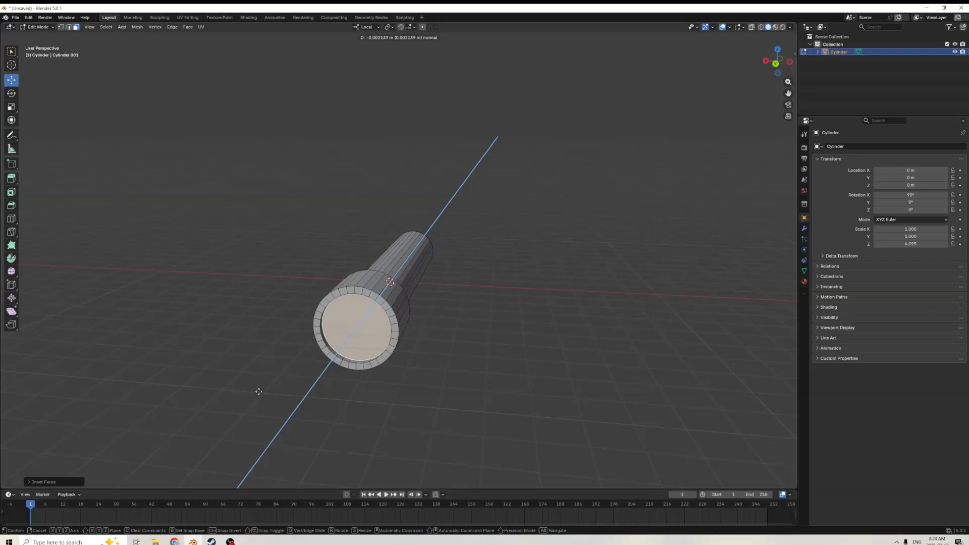
click(259, 392)
middle_drag(259, 391, 347, 354)
- Examine the whole model from both ends and the side, in Object Mode and Edit Mode
key(Tab)
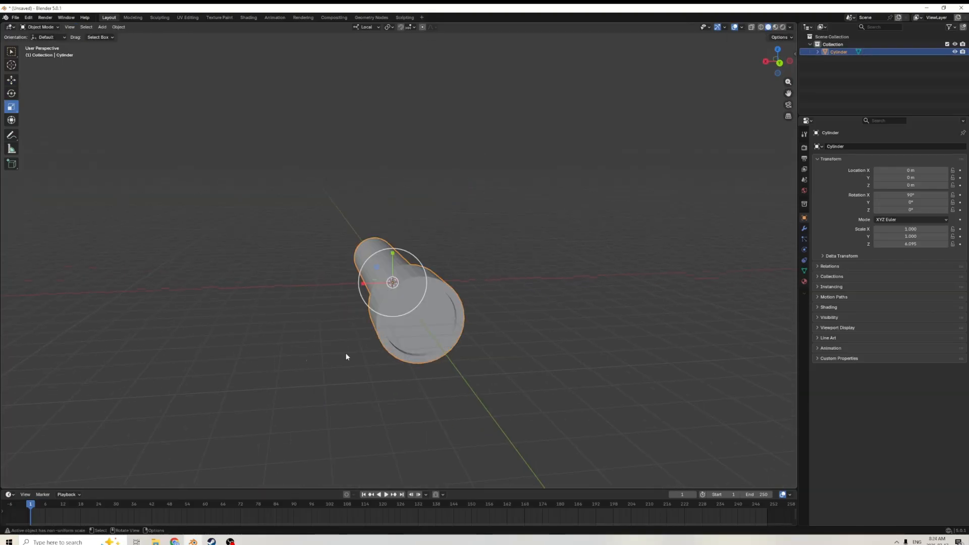
middle_drag(434, 350, 502, 317)
middle_drag(527, 331, 581, 353)
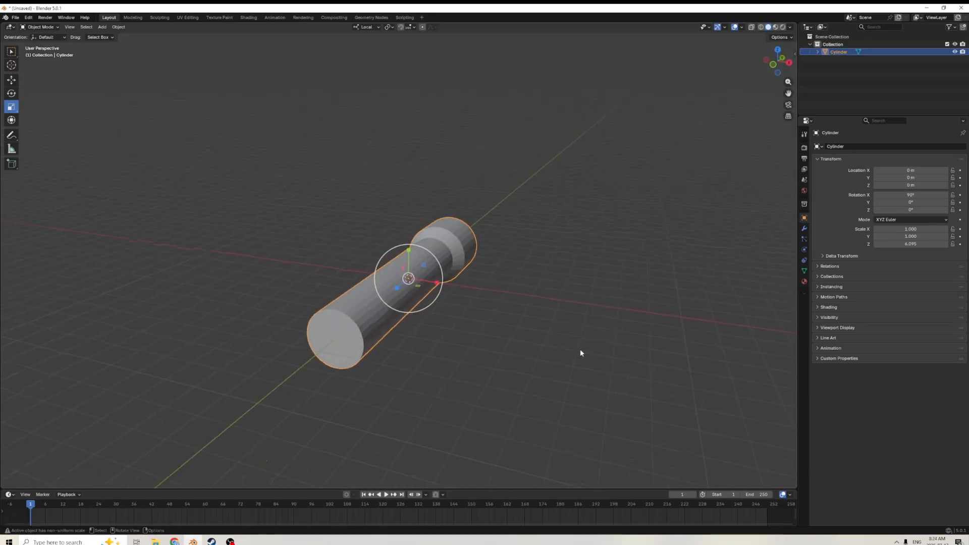
middle_drag(341, 347, 347, 313)
key(Tab)
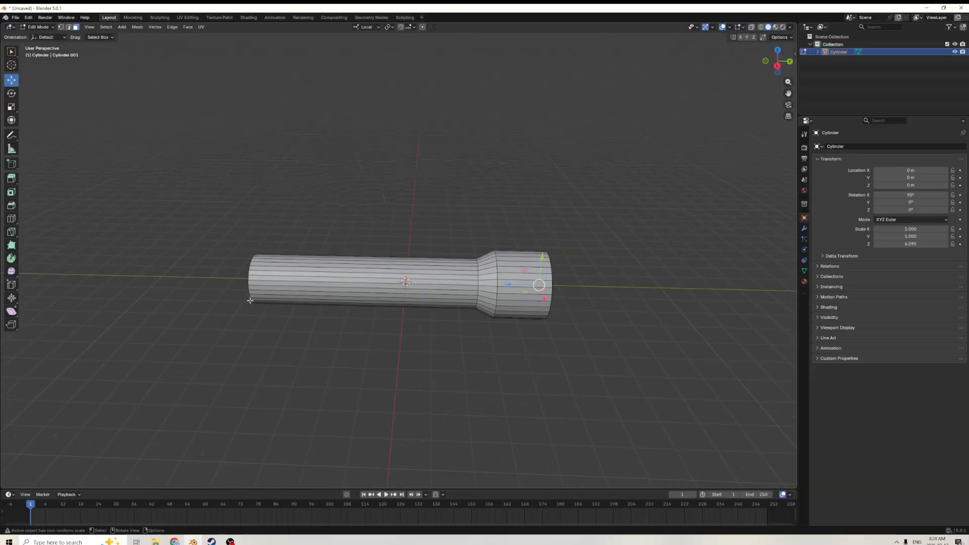
middle_drag(250, 301, 271, 296)
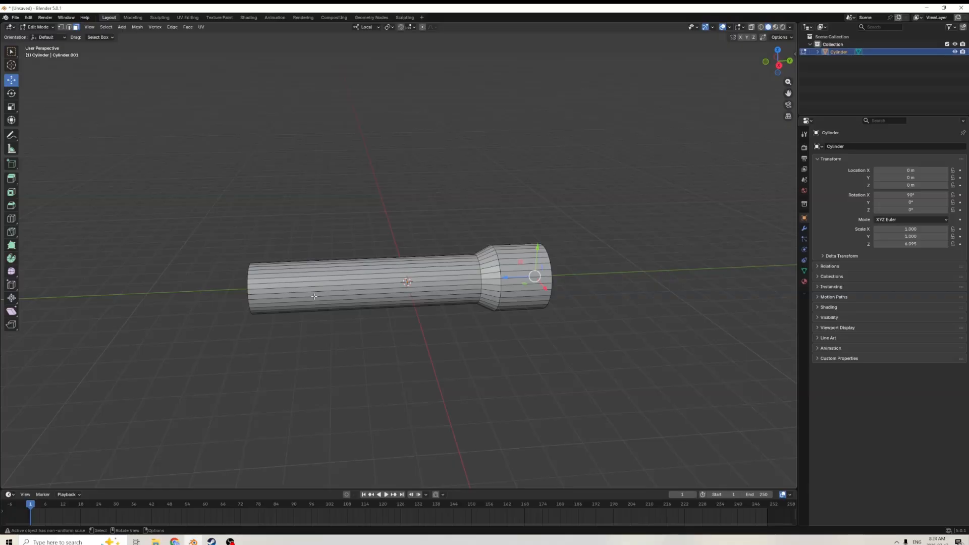
middle_drag(296, 303, 321, 329)
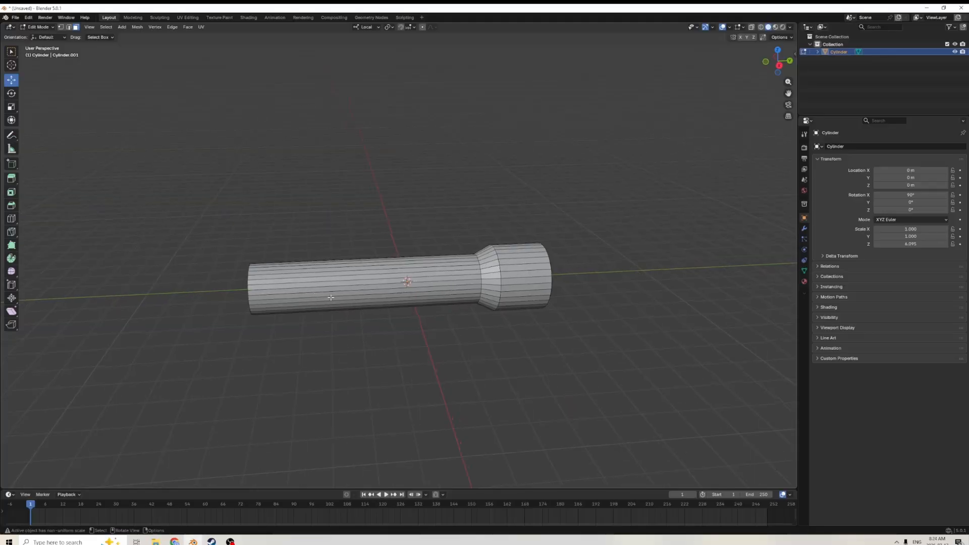
key(Tab)
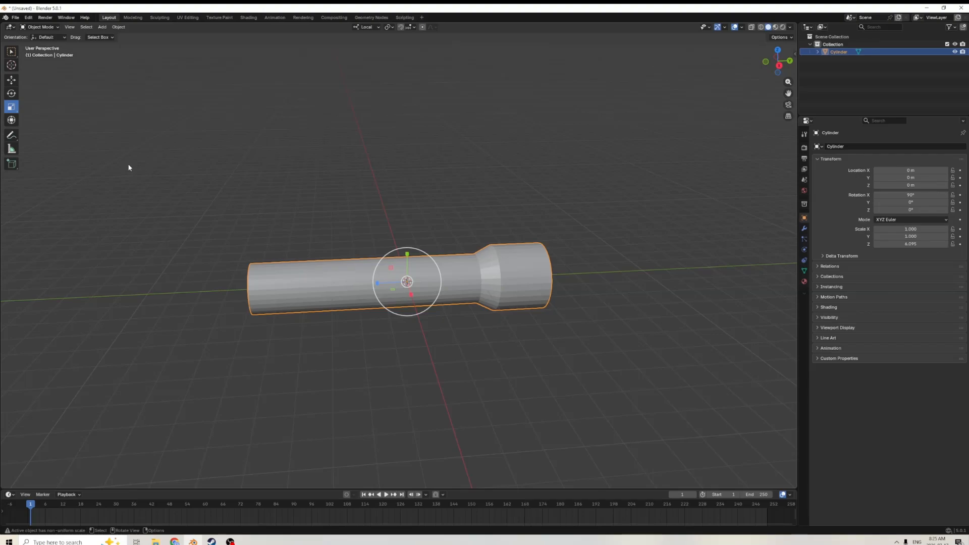
- In Edit Mode, add two evenly spaced loop cuts around the long handle section, keeping them close to their default positions
key(Tab)
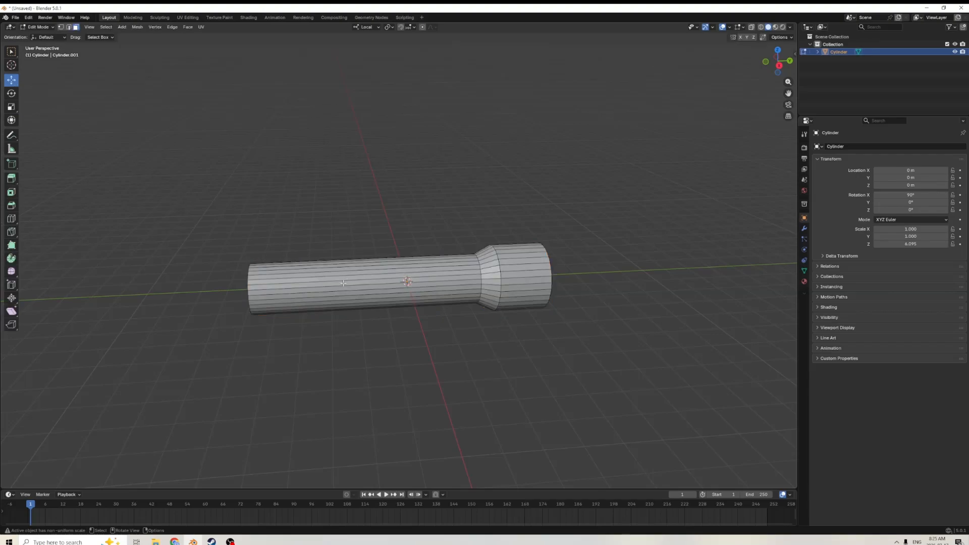
key(ctrl+r)
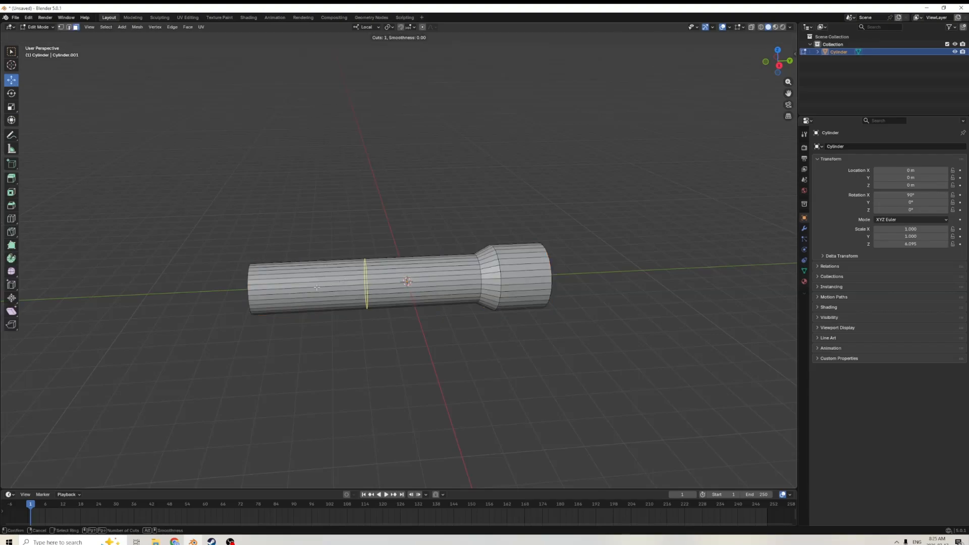
scroll(317, 288, up, 1)
click(327, 287)
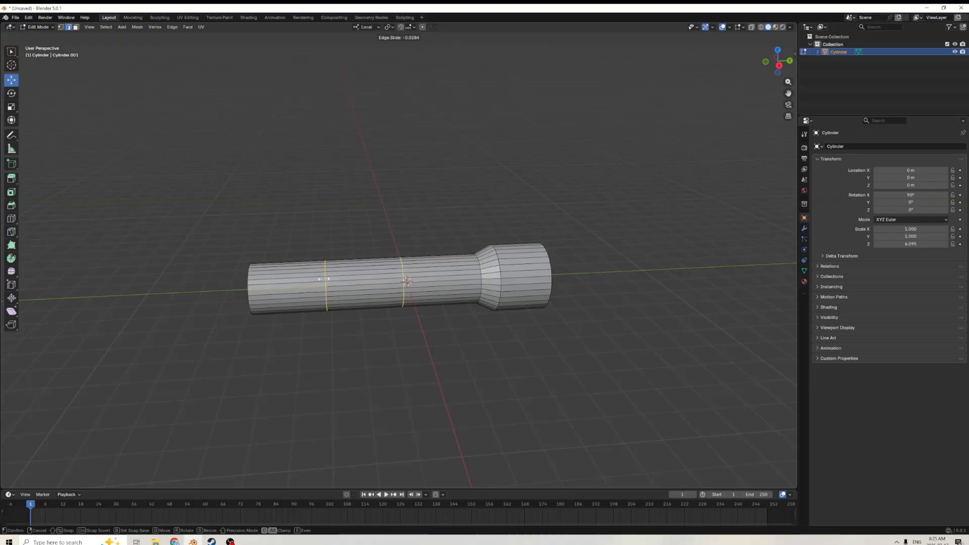
click(334, 281)
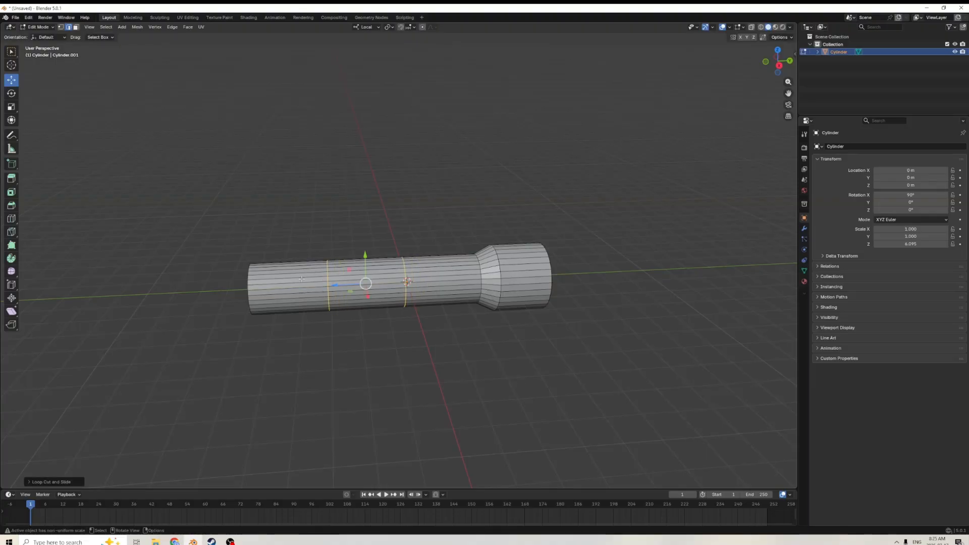
- Scale the two handle loops apart along local Z to about twice their spacing, and shift them slightly toward the head
click(12, 106)
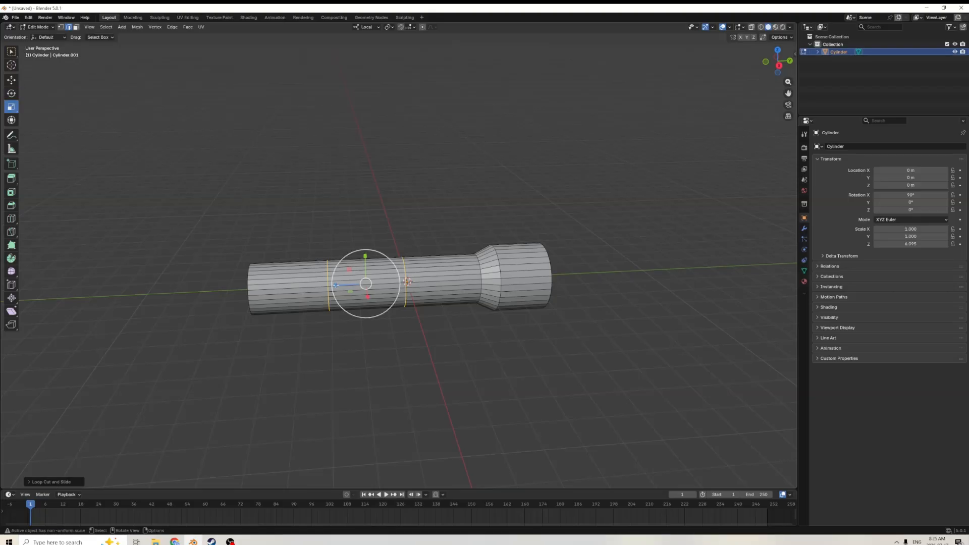
drag(336, 285, 297, 287)
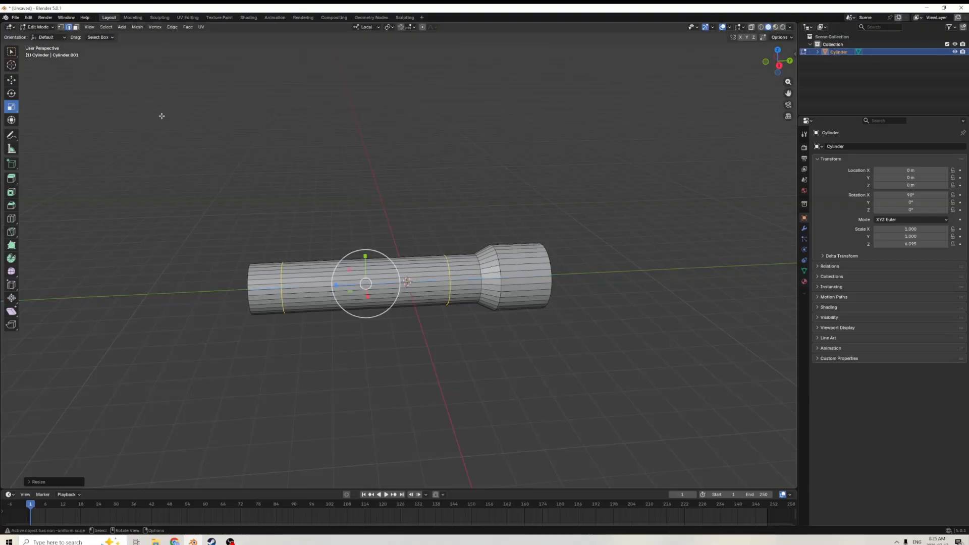
click(12, 82)
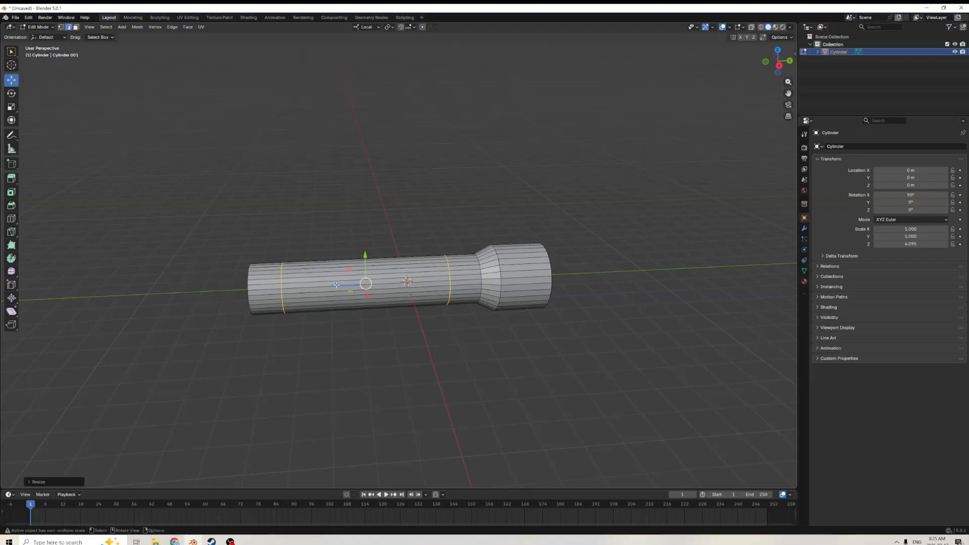
drag(337, 285, 348, 285)
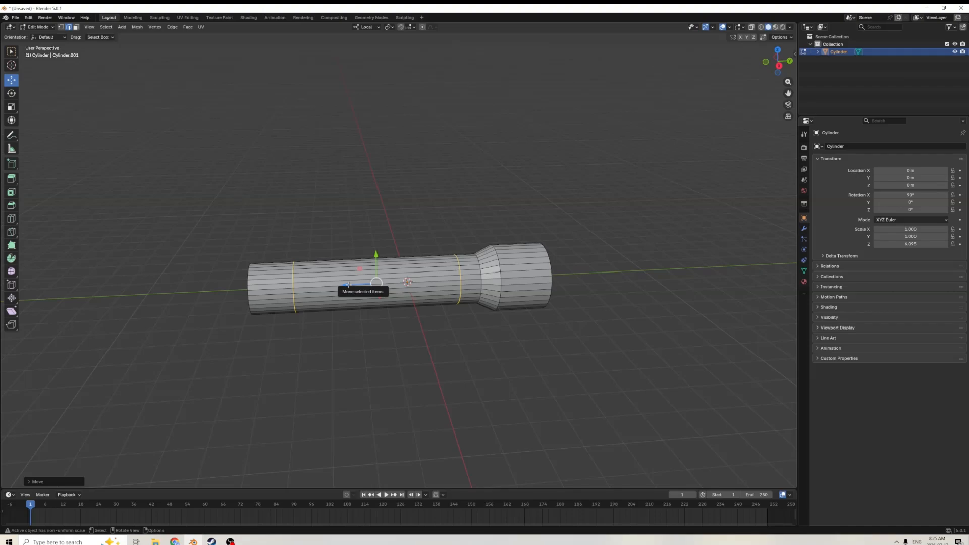
middle_drag(349, 284, 277, 317)
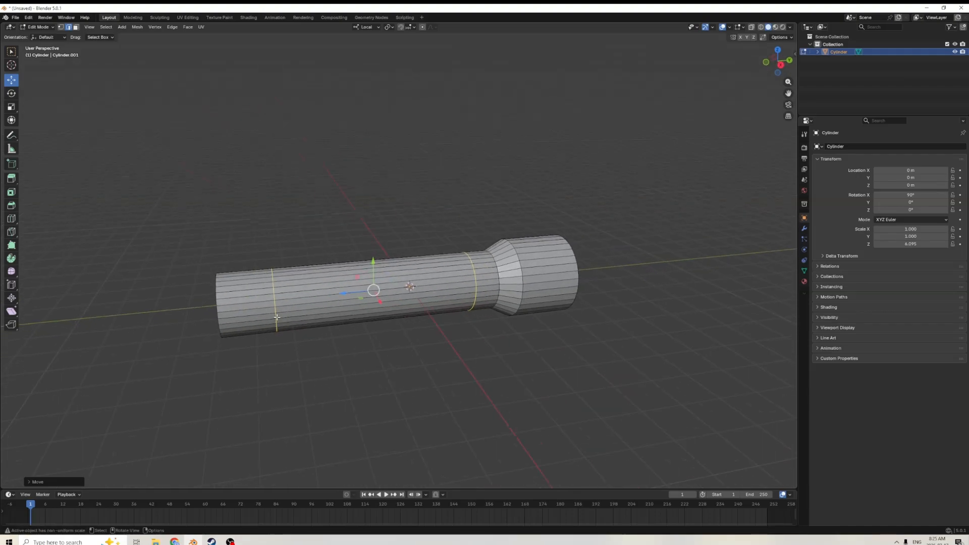
- Undo the last move, the spreading and the creation of the two handle loop cuts
click(29, 18)
click(39, 27)
click(28, 18)
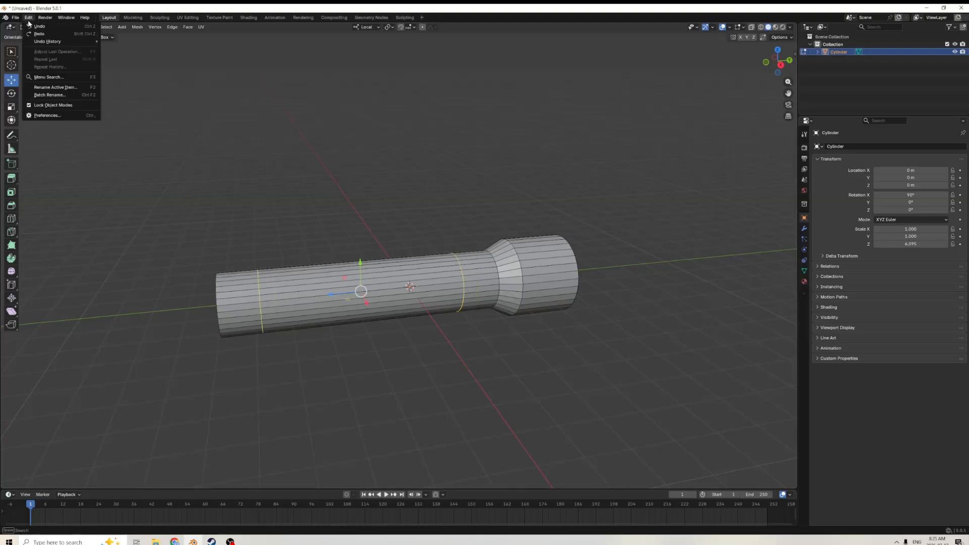
click(39, 27)
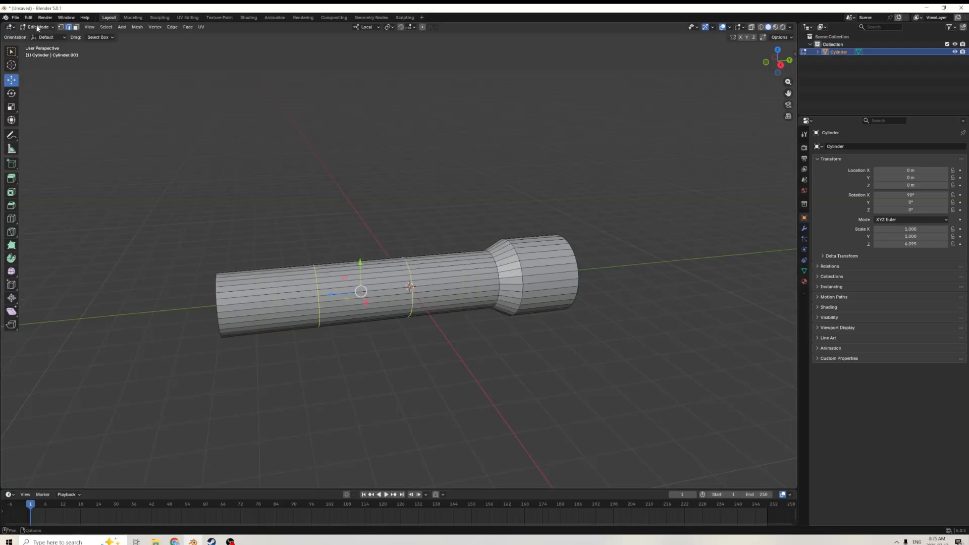
click(29, 19)
click(39, 26)
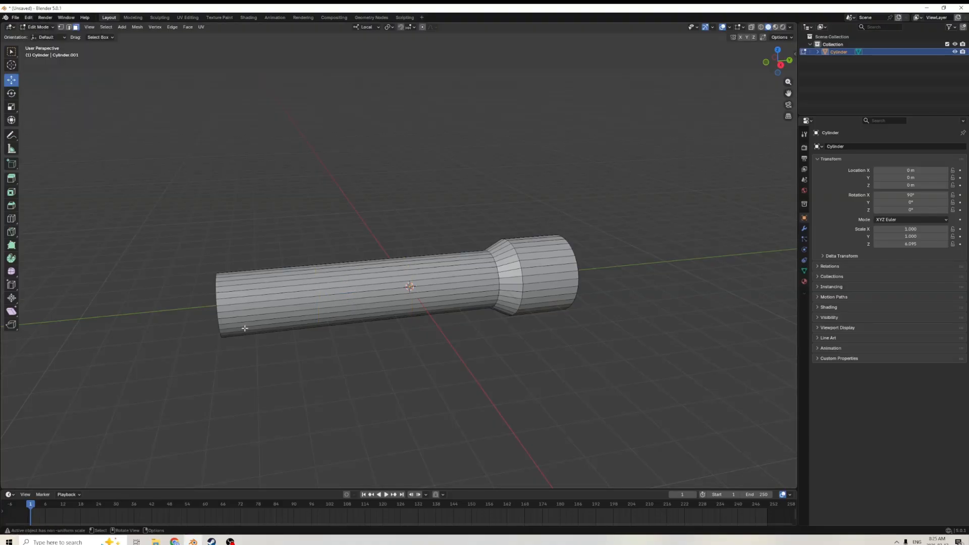
- Add a single loop cut around the handle and slide it close to the tail end
key(ctrl+r)
click(363, 290)
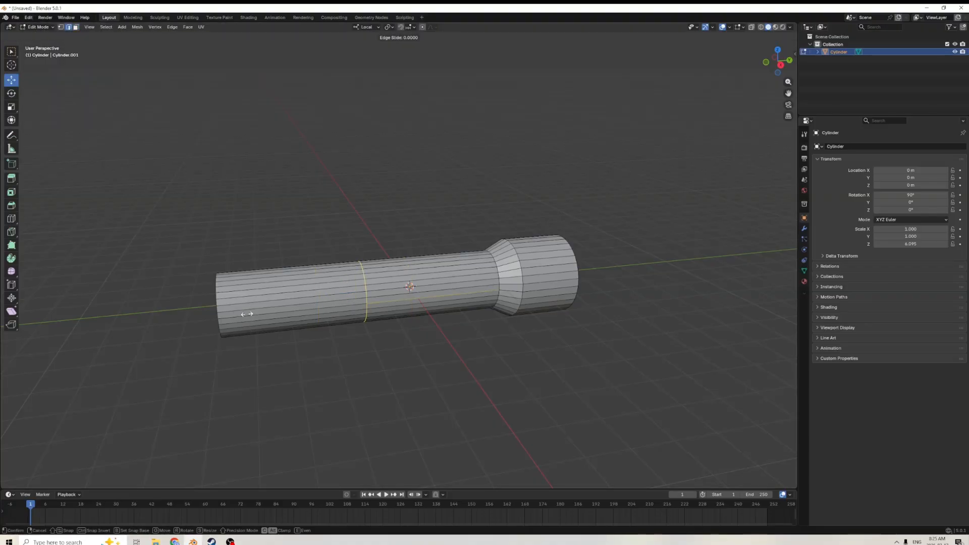
click(137, 298)
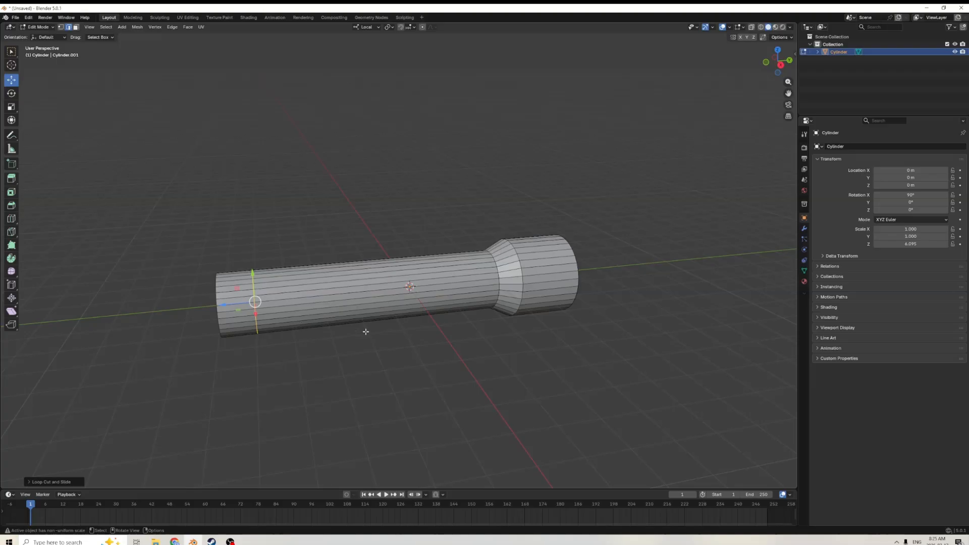
- Add two loop cuts between the tail loop and the head, and scale them apart along local Z almost to the section's ends
key(ctrl+r)
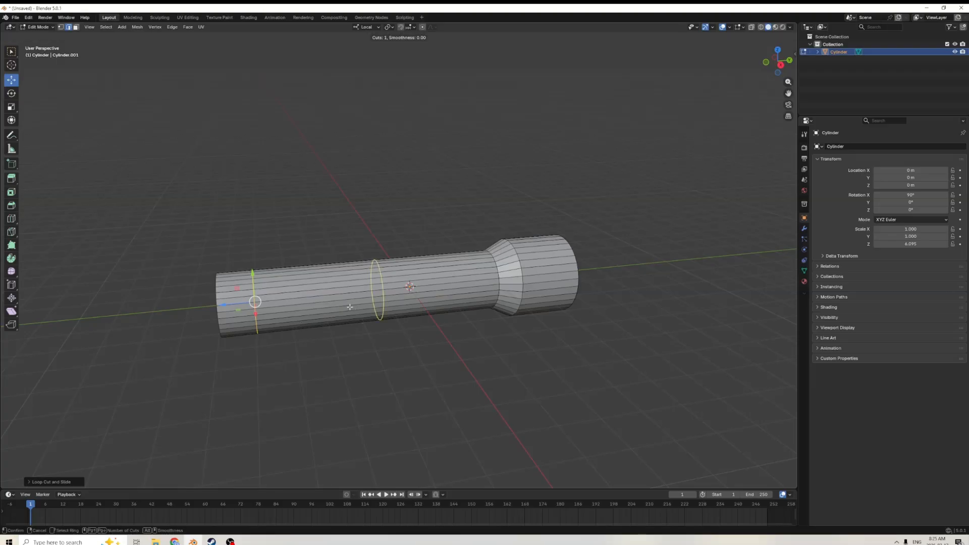
scroll(350, 307, up, 1)
click(350, 307)
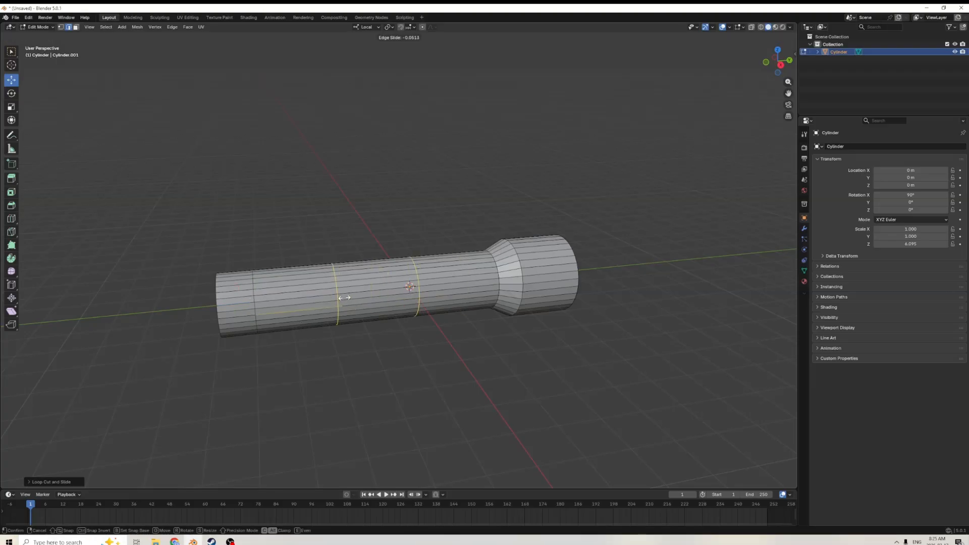
click(11, 106)
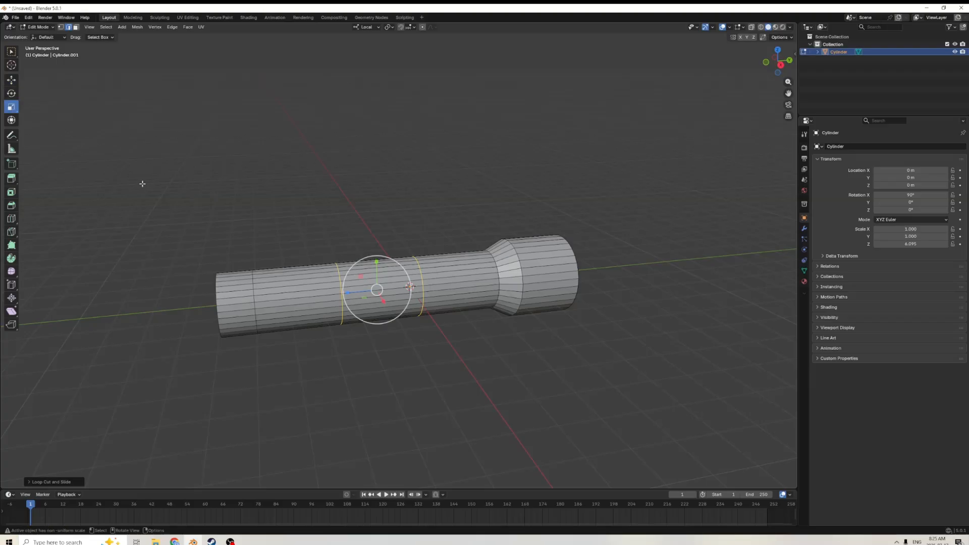
drag(347, 293, 287, 296)
- Try enlarging the two selected handle loops uniformly to about 1.03, and examine the resulting grip shape
middle_drag(287, 296, 336, 303)
key(s)
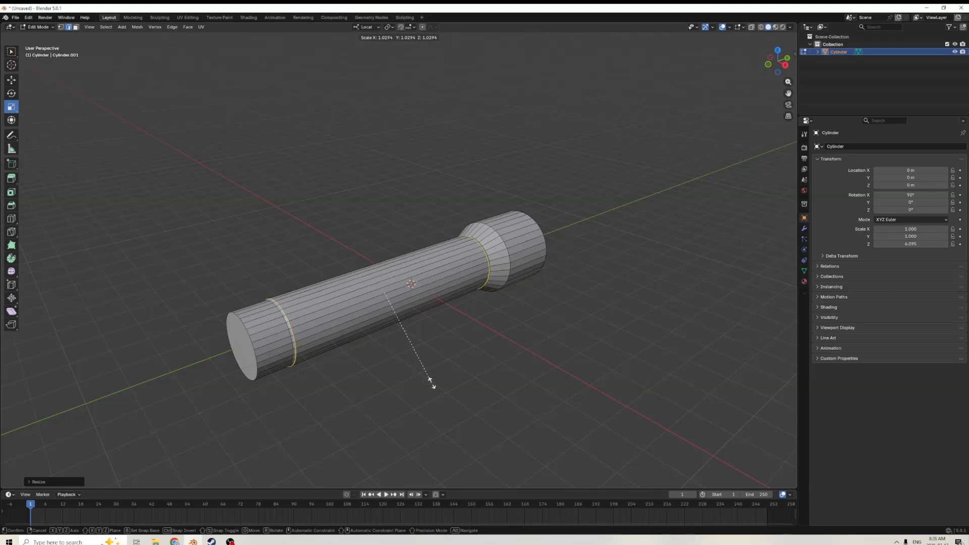
click(430, 382)
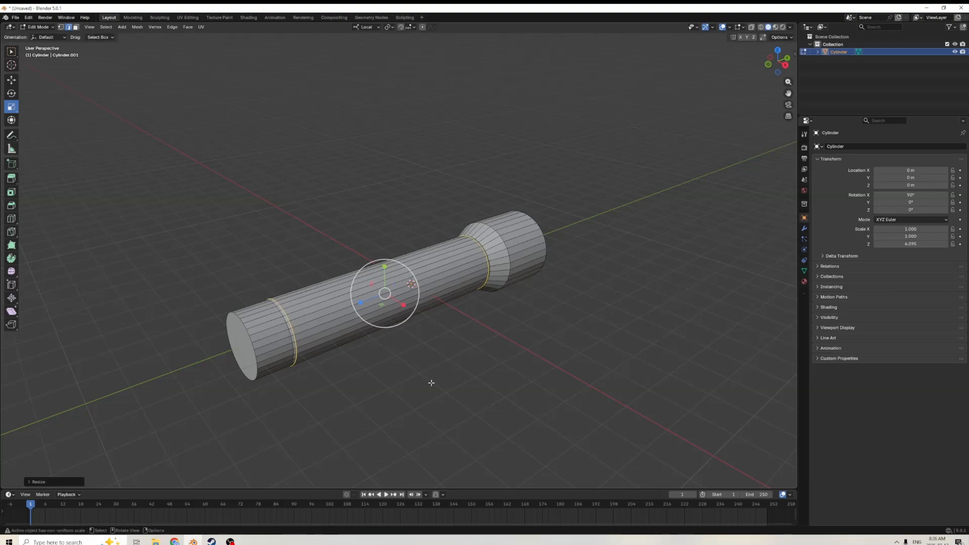
middle_drag(397, 335, 374, 287)
click(367, 370)
middle_drag(367, 370, 357, 340)
middle_drag(367, 297, 298, 225)
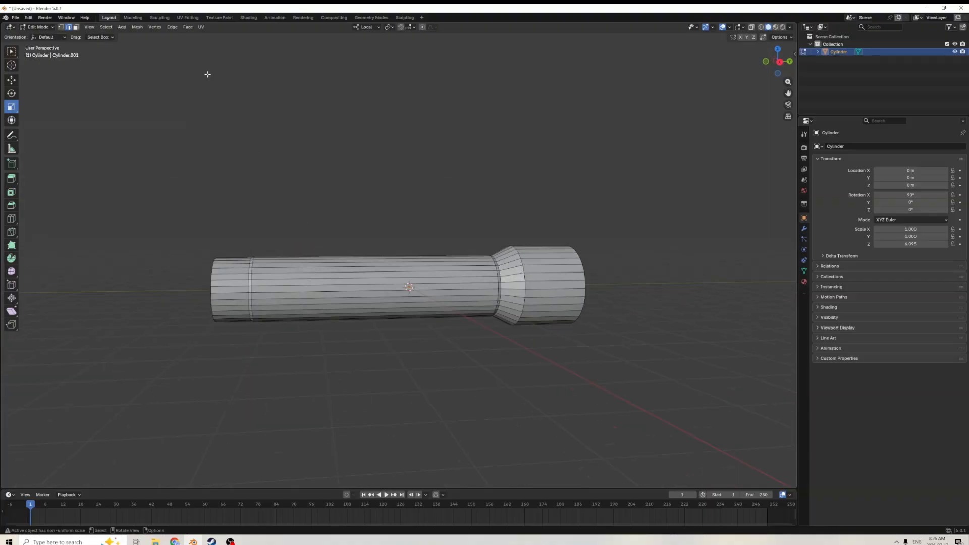
middle_drag(288, 189, 340, 227)
scroll(339, 226, up, 2)
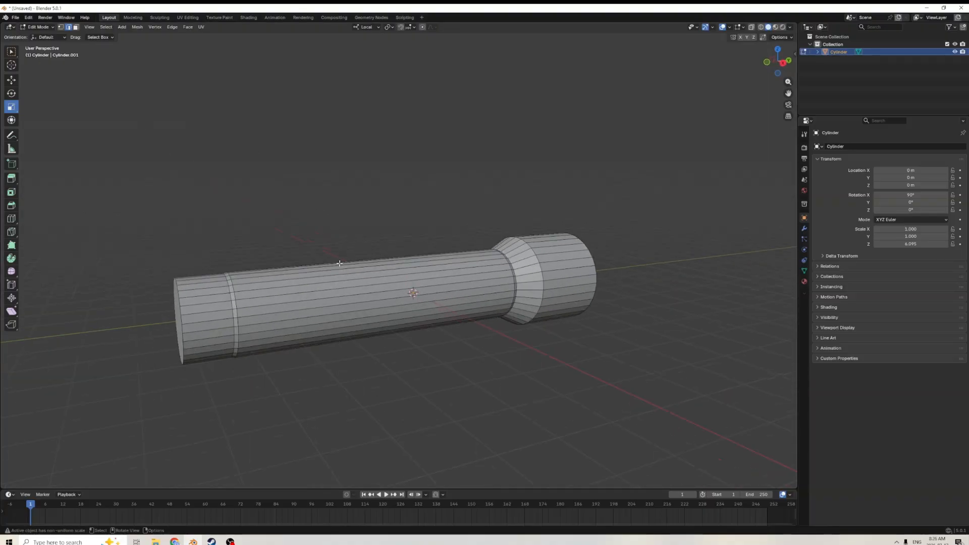
- Undo the deselection and the last uniform scaling of the two handle loops
click(27, 20)
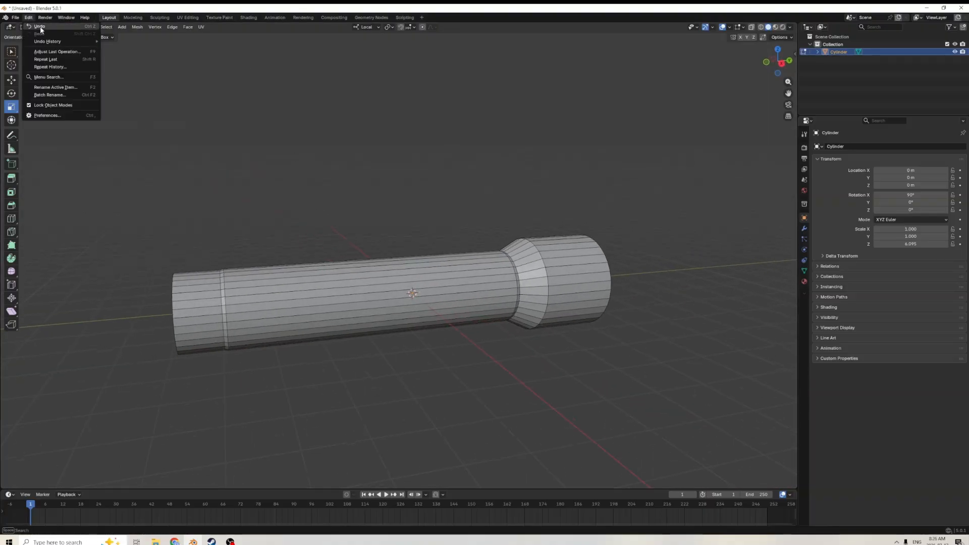
click(39, 28)
click(30, 19)
click(36, 27)
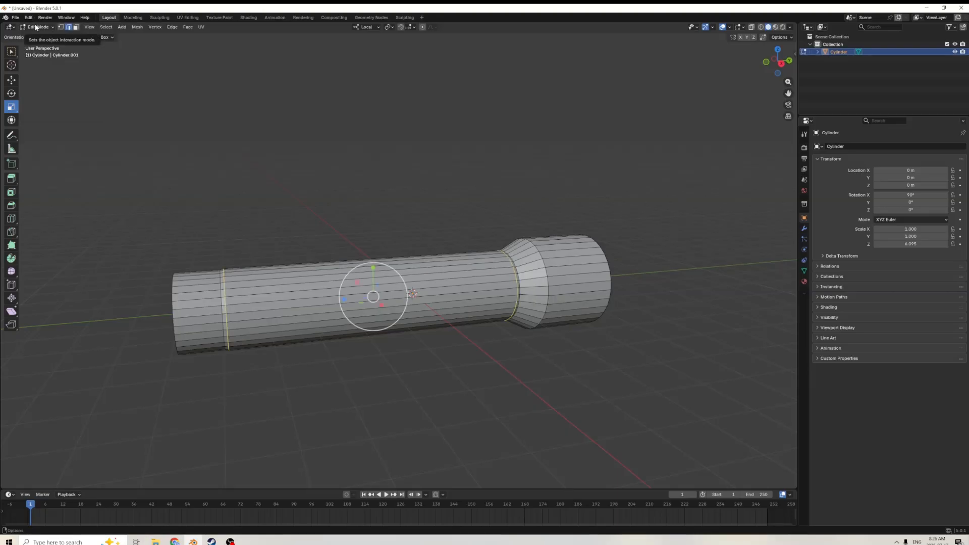
- Scale the two handle loops up slightly and uniformly so the grip section becomes thicker than the tail
middle_drag(168, 126, 223, 136)
key(s)
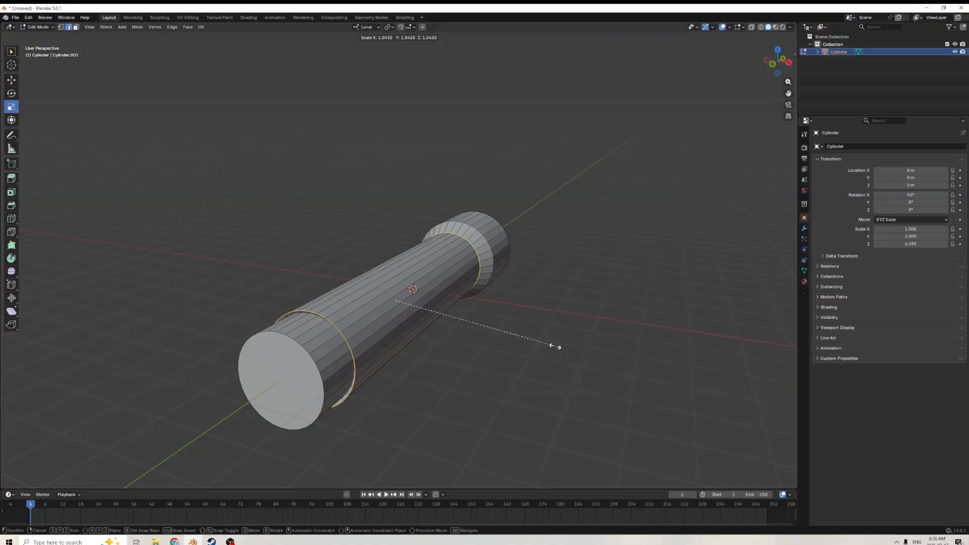
click(561, 347)
- Scale the two enlarged loops closer together along local Z to about 0.93, leaving sloped transitions at both grip ends
middle_drag(447, 286, 371, 312)
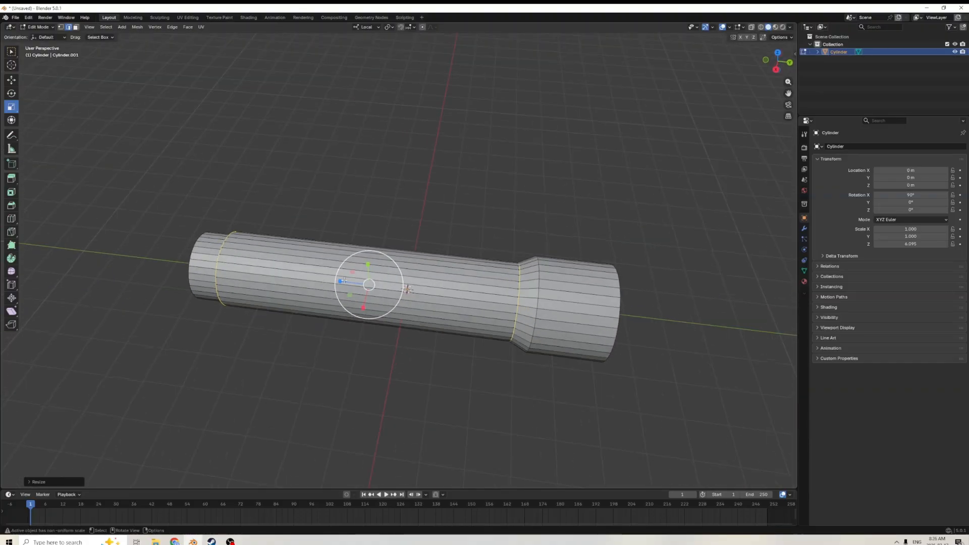
drag(342, 281, 343, 283)
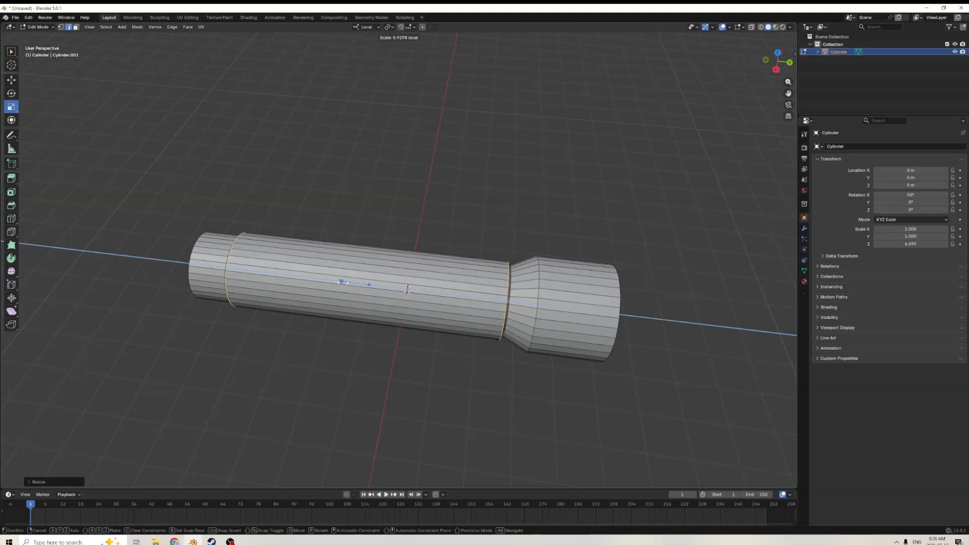
drag(342, 283, 344, 282)
middle_drag(344, 282, 319, 166)
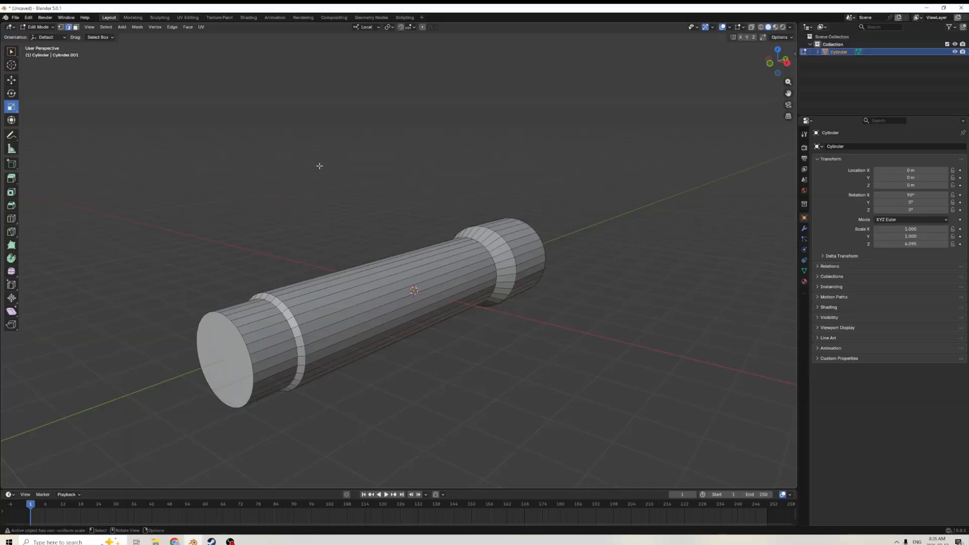
- Select the flat tail cap face and bevel its rim with 3 segments and an offset of about 0.001 m
click(224, 389)
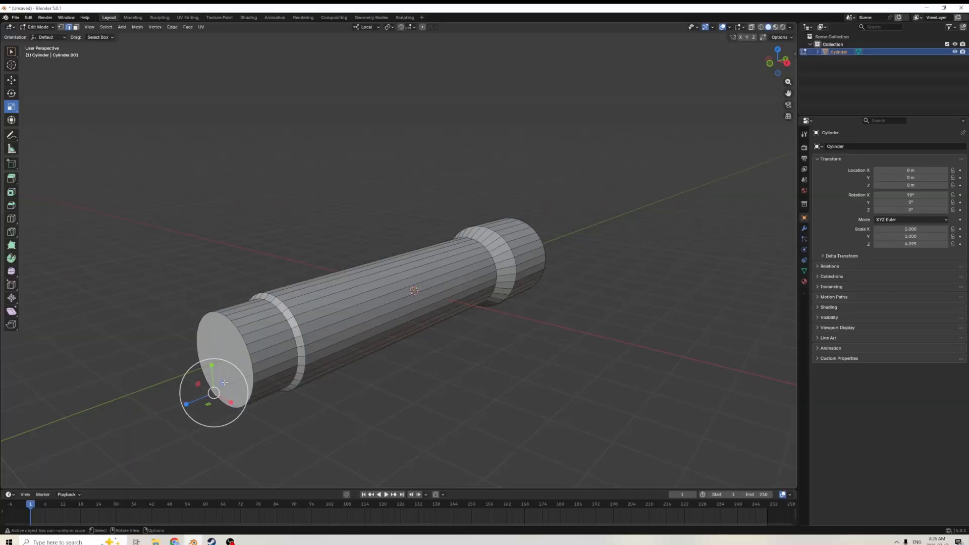
click(76, 27)
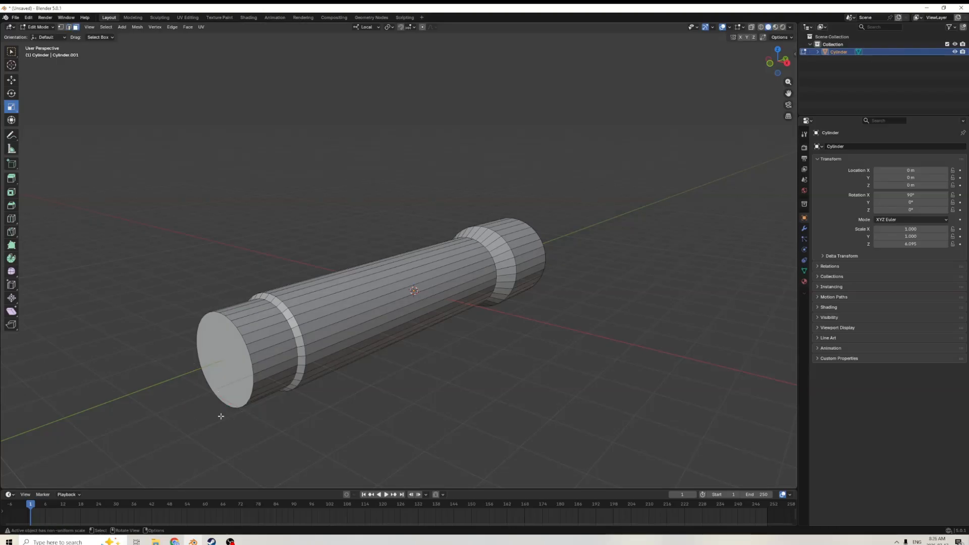
click(232, 376)
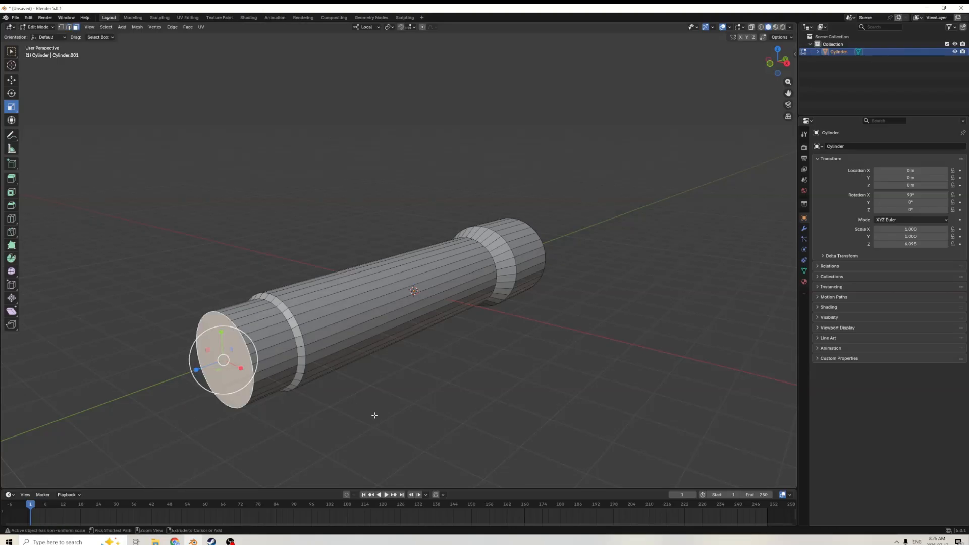
key(ctrl+b)
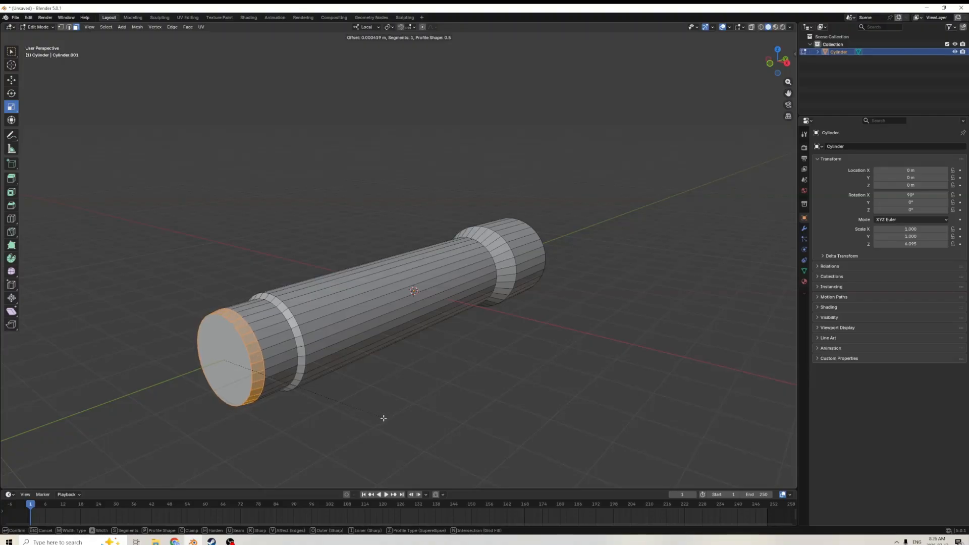
scroll(383, 418, up, 1)
scroll(383, 418, up, 1)
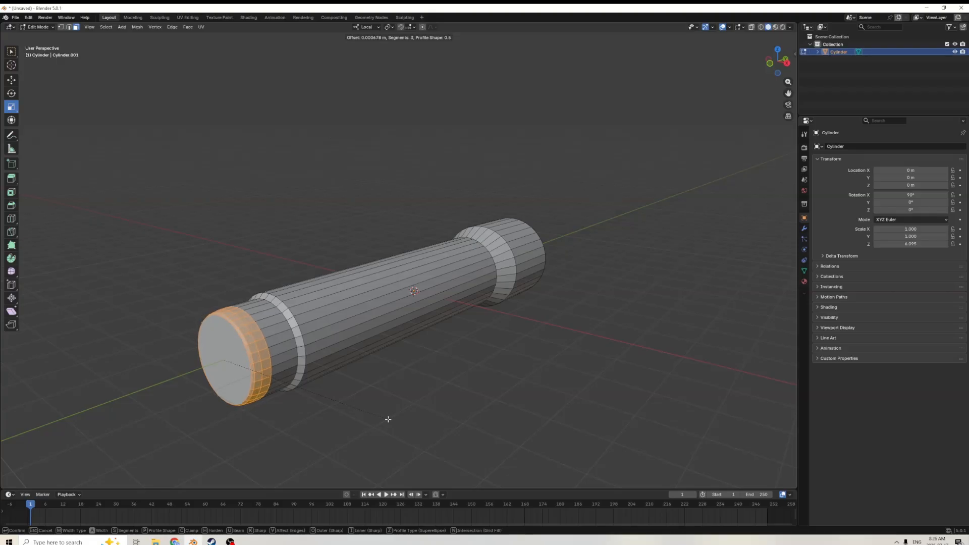
scroll(393, 421, up, 1)
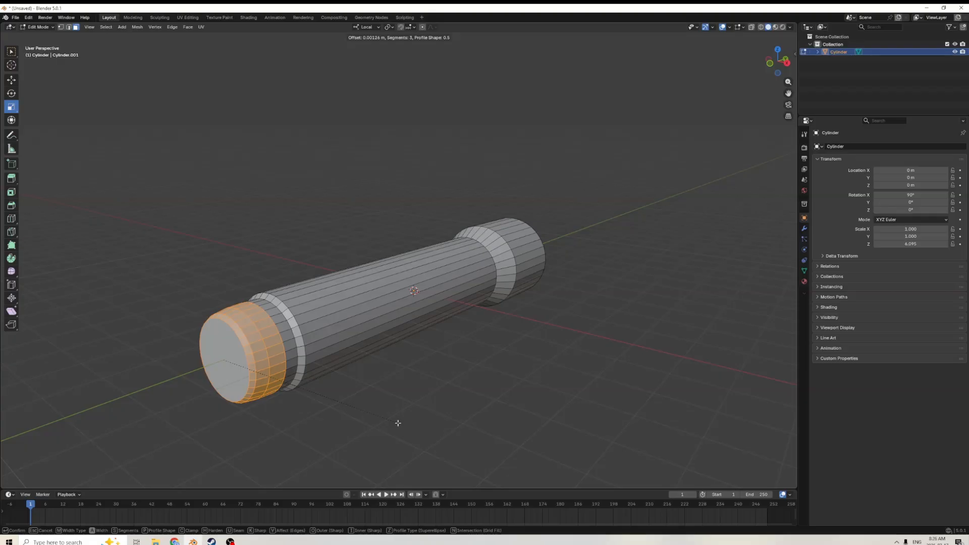
scroll(398, 423, up, 1)
scroll(398, 423, down, 1)
scroll(398, 424, up, 1)
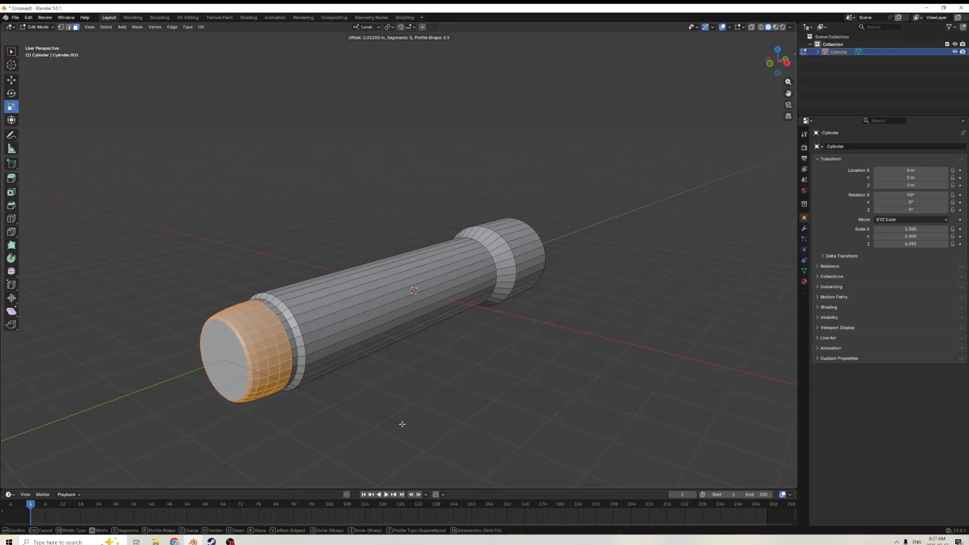
scroll(404, 424, down, 1)
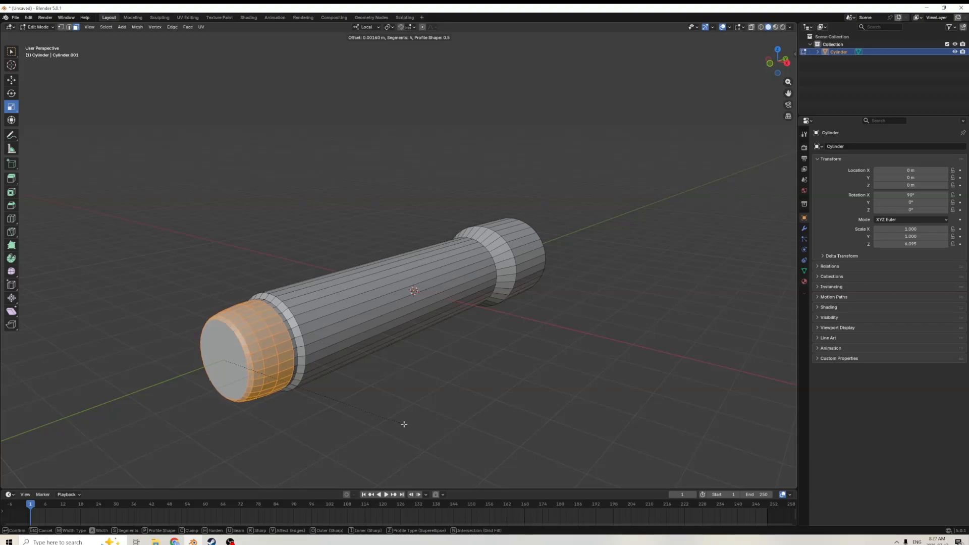
scroll(404, 424, down, 1)
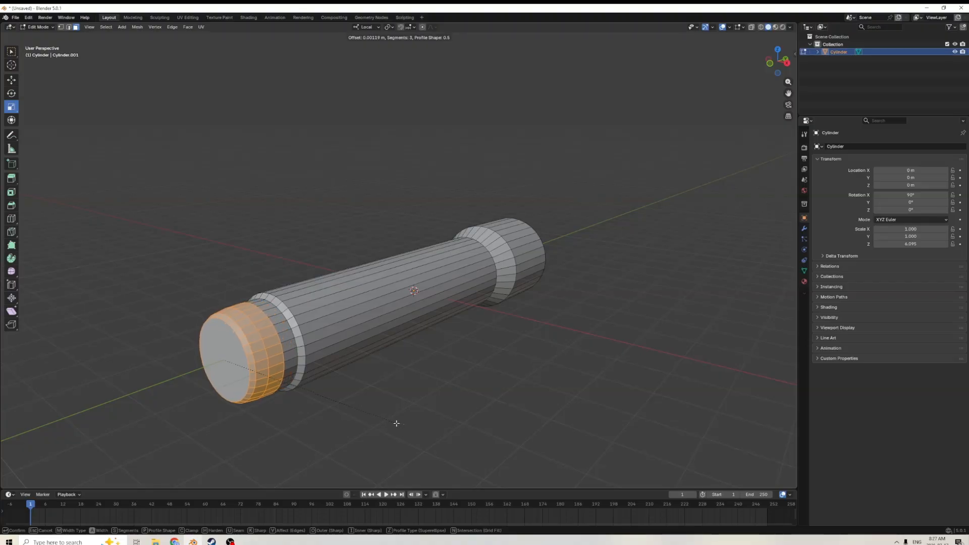
click(394, 423)
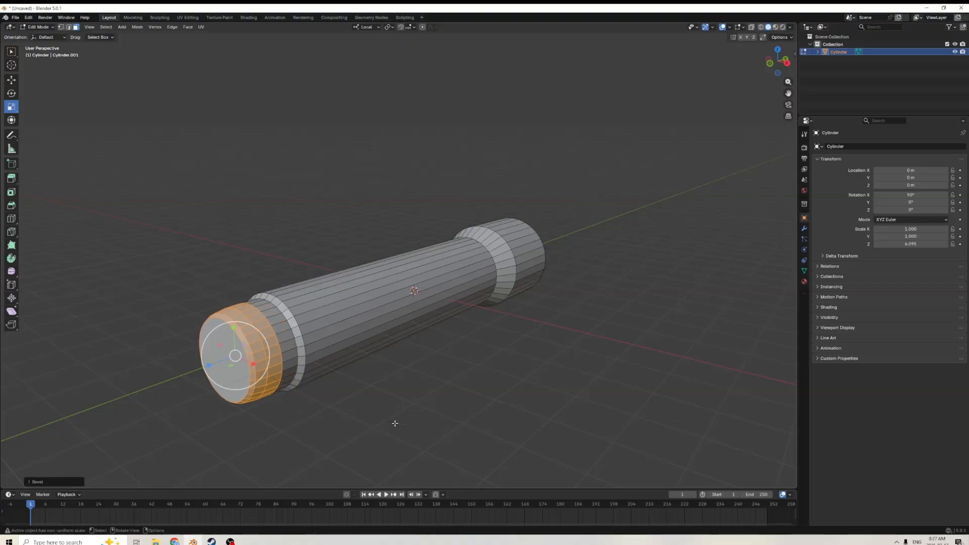
- Select the flat tail cap face inside the bevel and inset it to leave a narrow rim
middle_drag(395, 423, 600, 394)
mouse_move(488, 367)
middle_down()
mouse_move(424, 327)
mouse_move(444, 324)
mouse_move(405, 342)
mouse_move(471, 373)
middle_up()
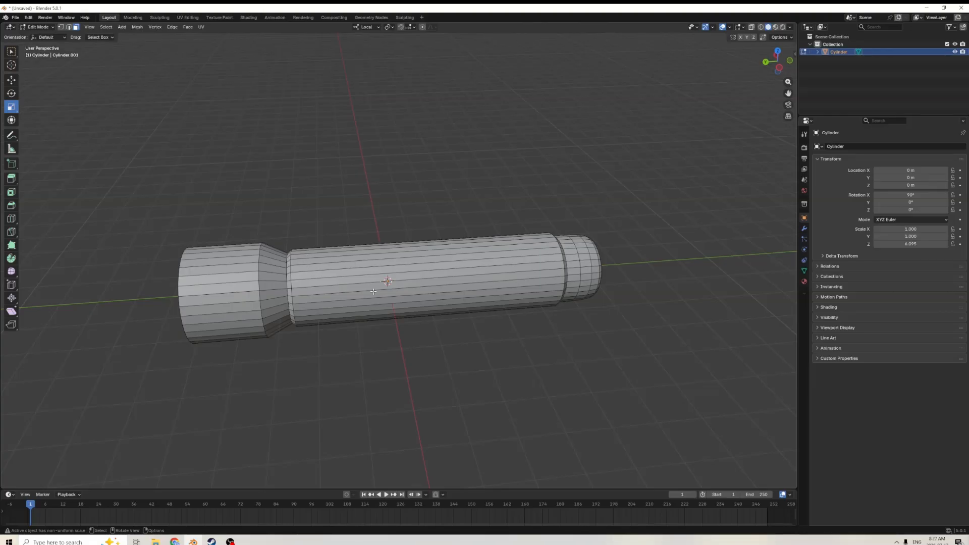
middle_drag(489, 255, 437, 209)
click(385, 342)
middle_drag(386, 342, 452, 358)
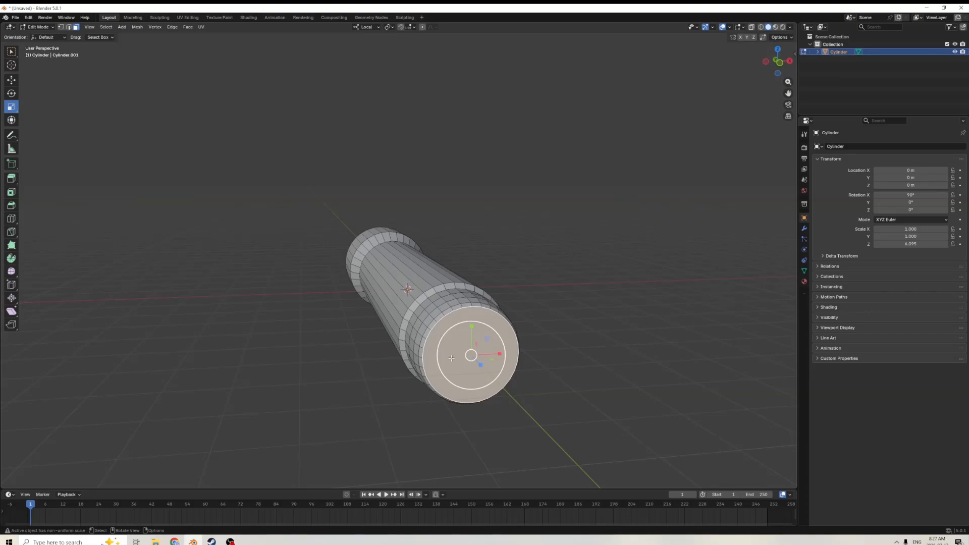
middle_drag(613, 366, 680, 332)
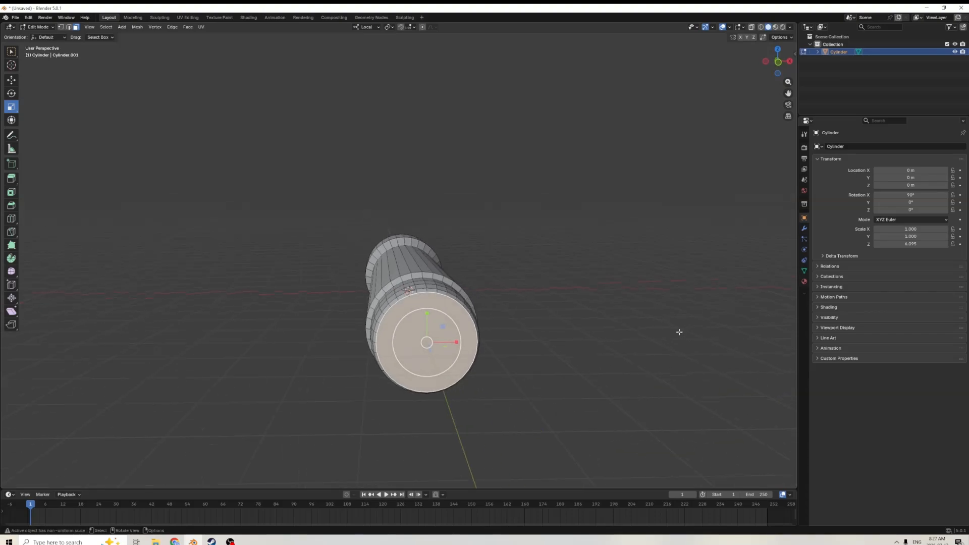
key(i)
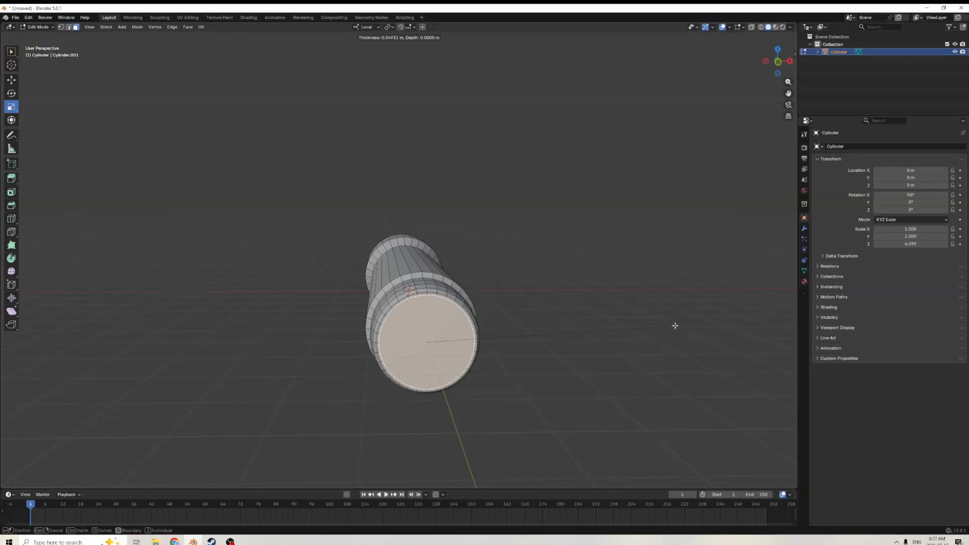
click(668, 326)
- Extrude the inset tail face slightly inward, and inset the recessed face by about 0.03 m
middle_drag(478, 324, 518, 331)
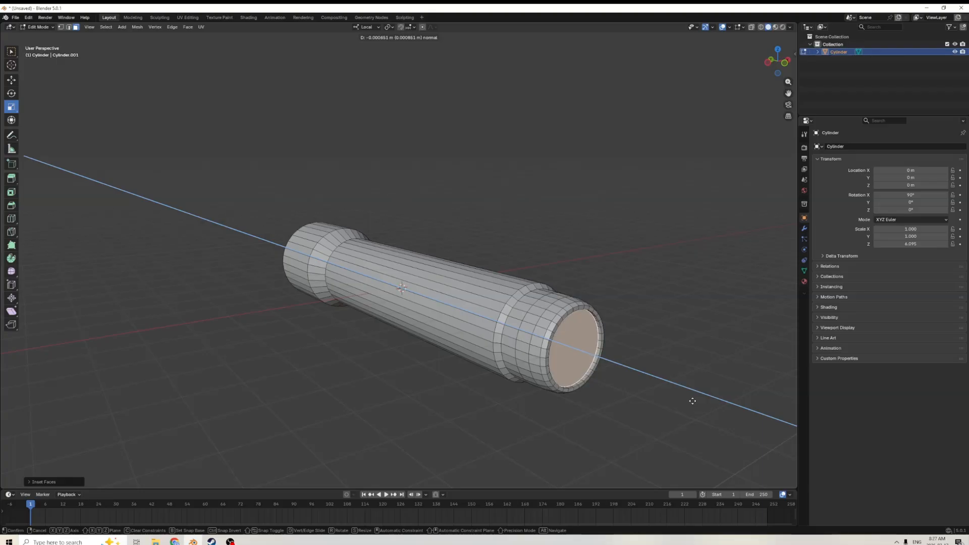
click(689, 400)
key(i)
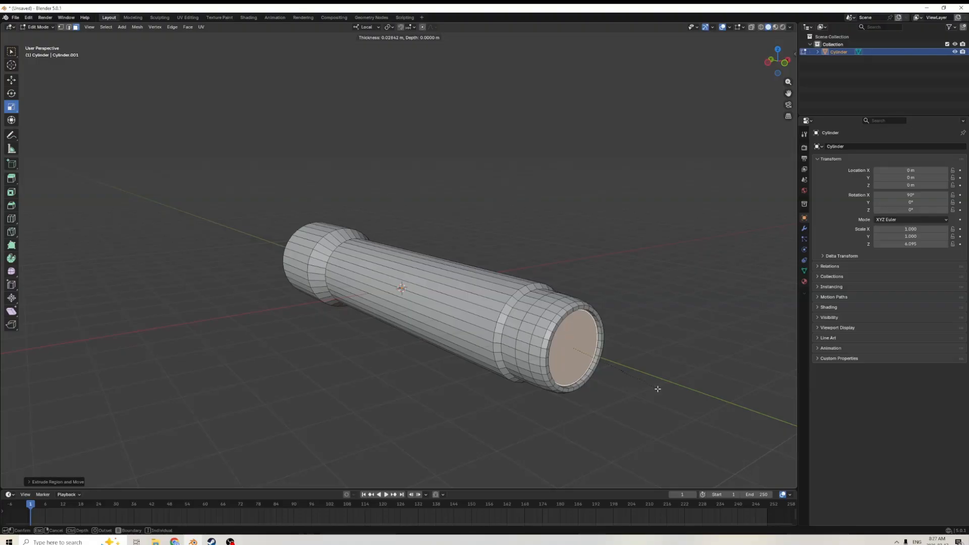
click(656, 389)
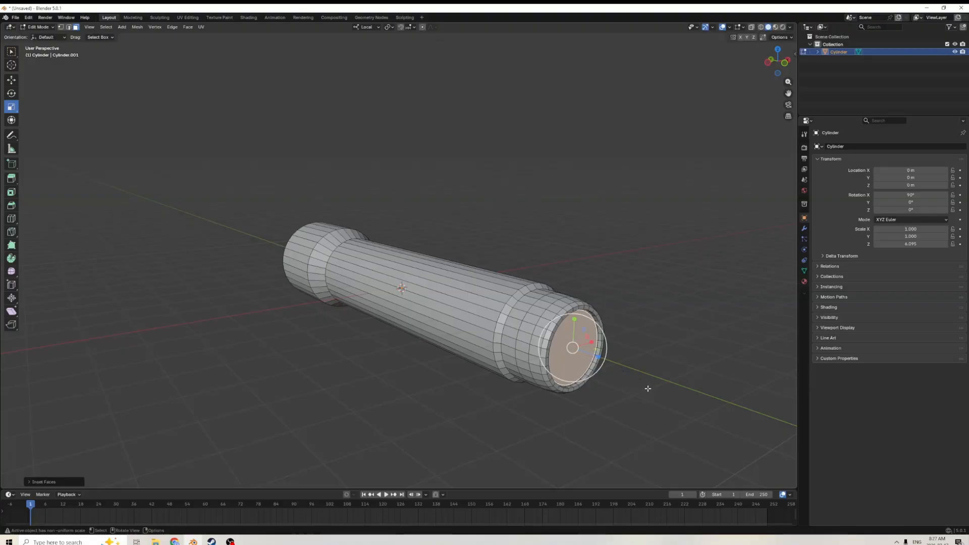
key(e)
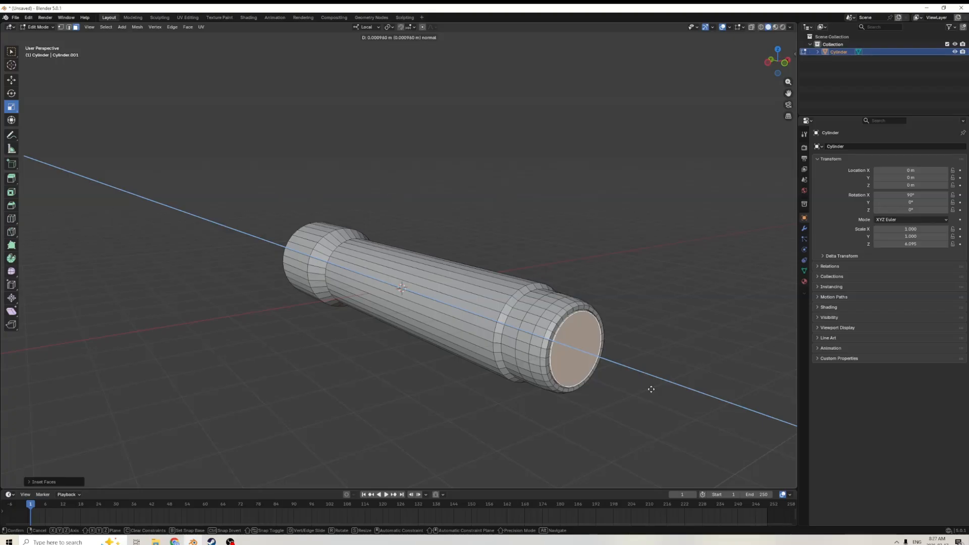
click(652, 389)
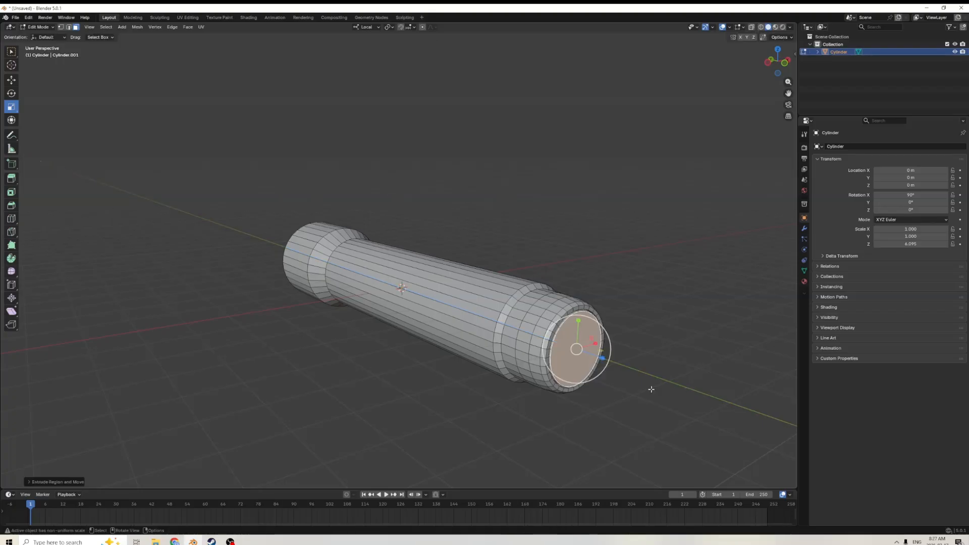
middle_drag(650, 389, 582, 342)
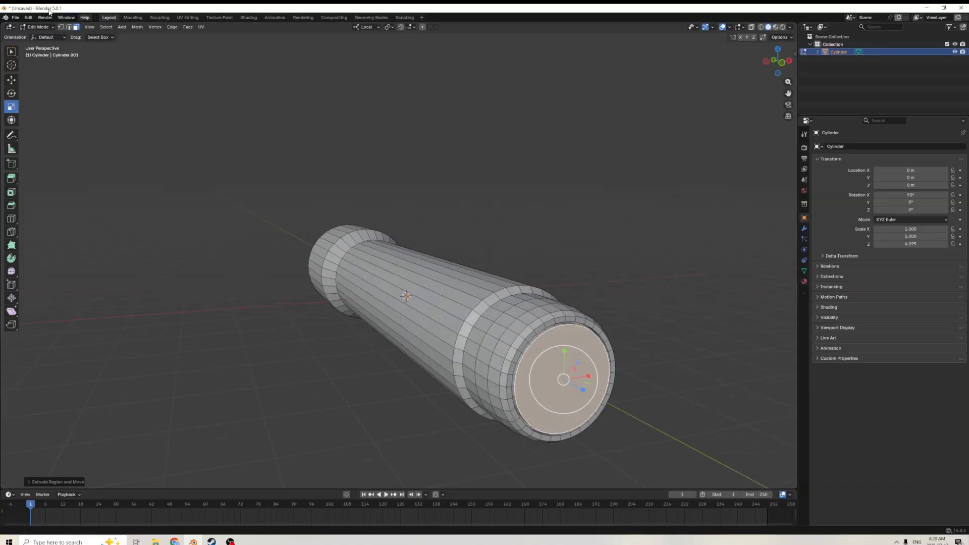
click(29, 18)
click(34, 27)
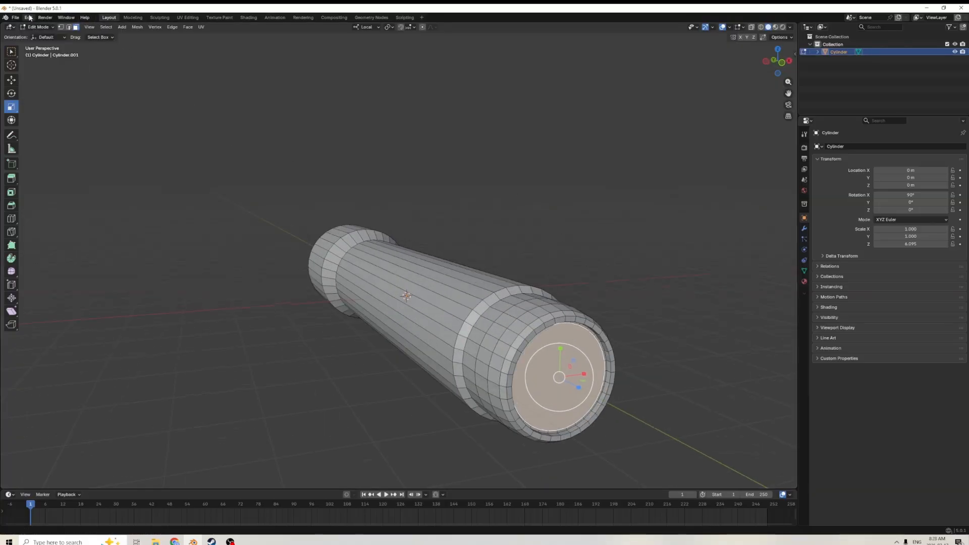
- Undo the last inset of the recessed tail face and return to Object Mode
click(29, 17)
click(40, 29)
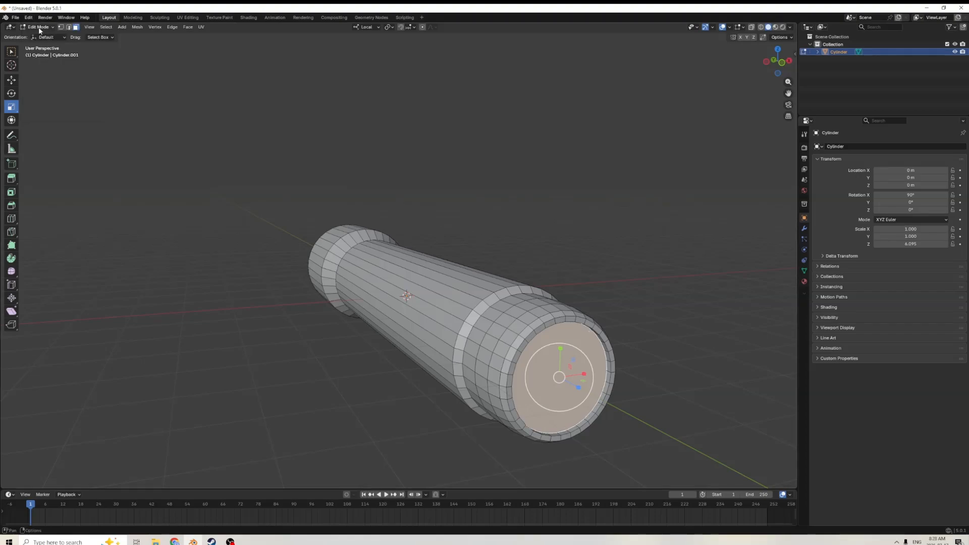
click(611, 177)
middle_drag(611, 178, 667, 222)
middle_drag(719, 352, 730, 348)
key(Tab)
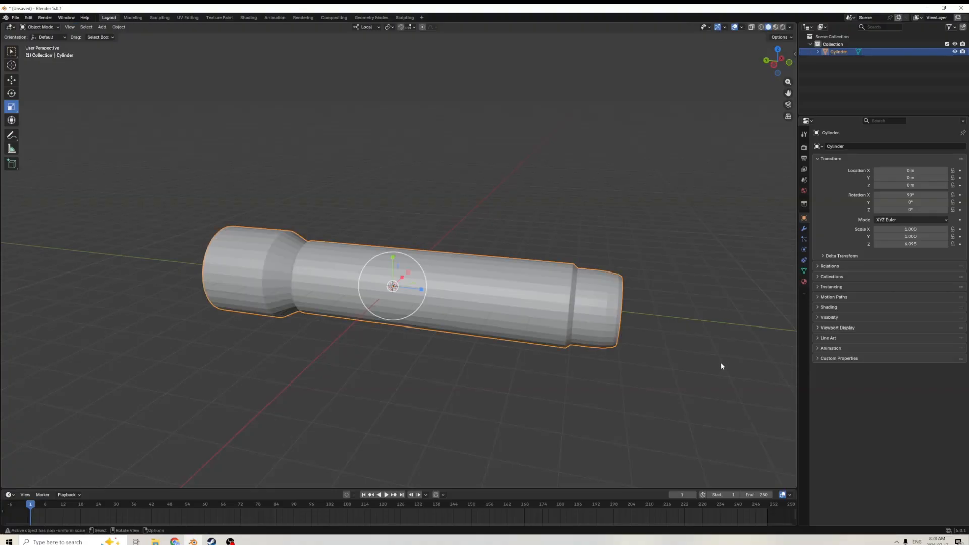
- Add a second mesh cylinder and set its X rotation to 90° to align it with the flashlight body
key(shift+a)
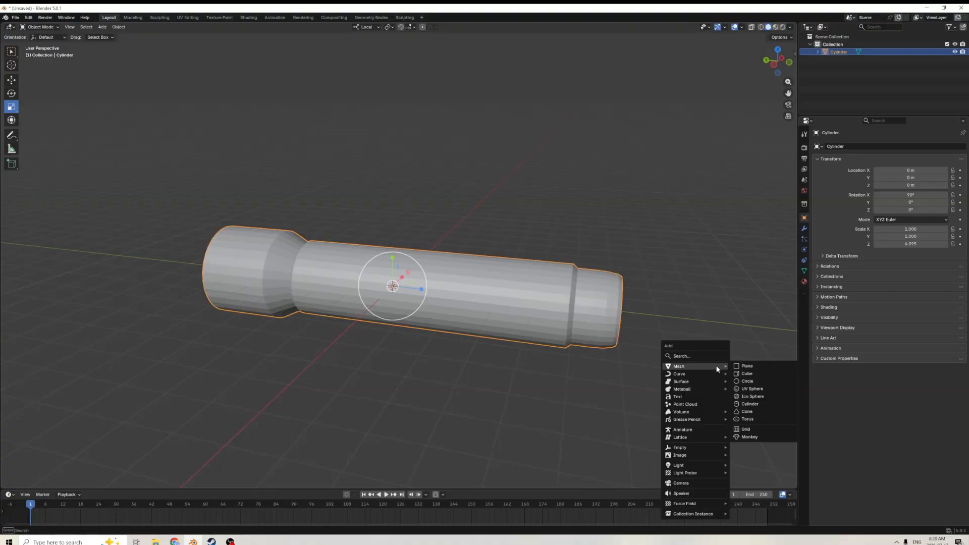
click(748, 404)
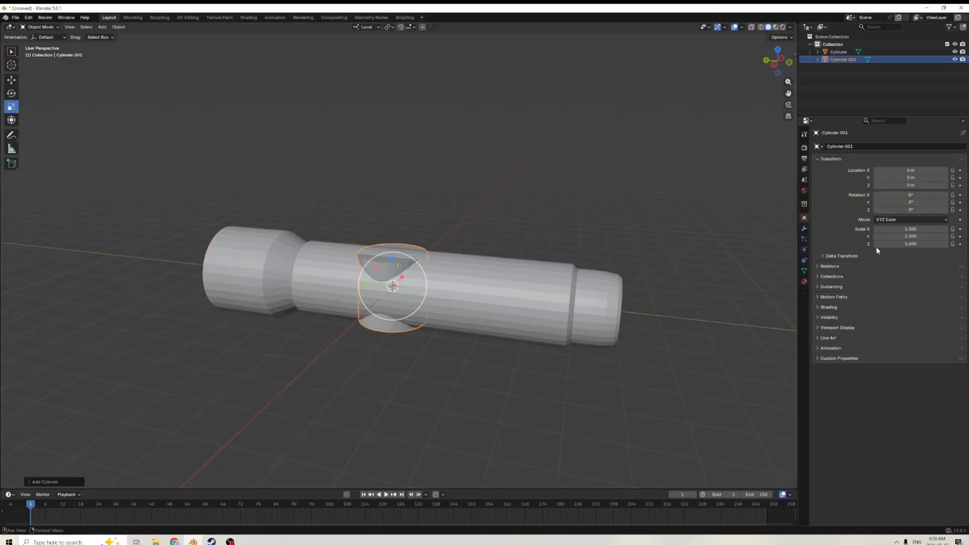
click(910, 195)
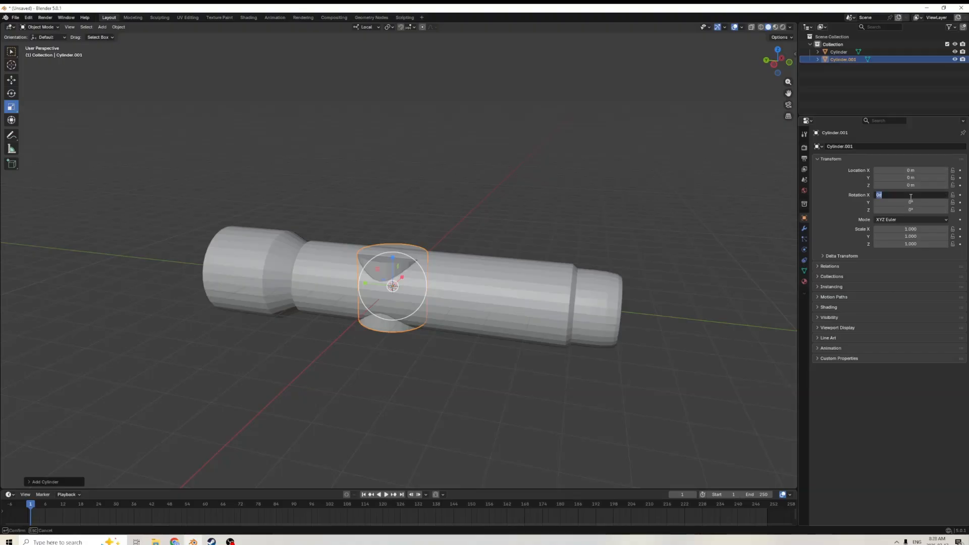
key(Return)
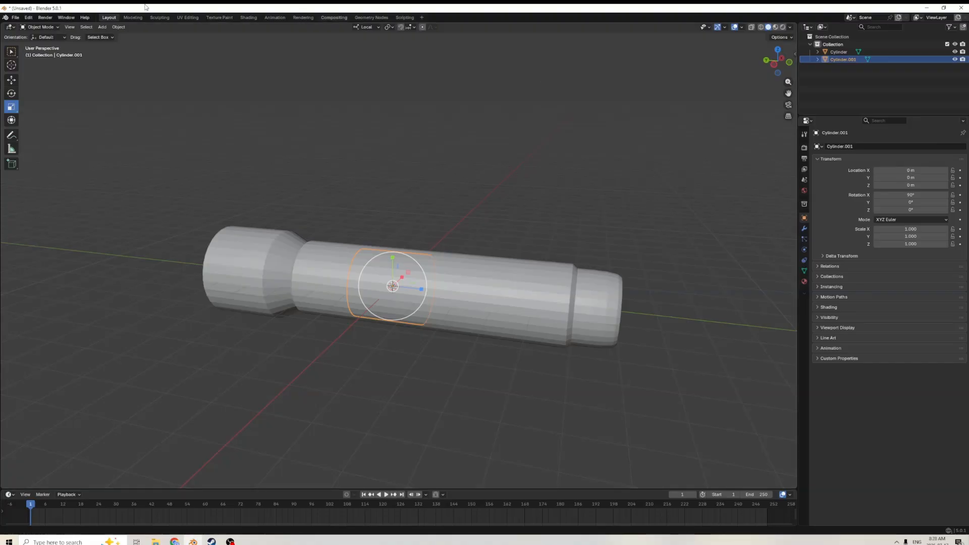
- Move the new cylinder to the tail end at Y about -0.061 m and scale it uniformly to about 0.753
click(11, 80)
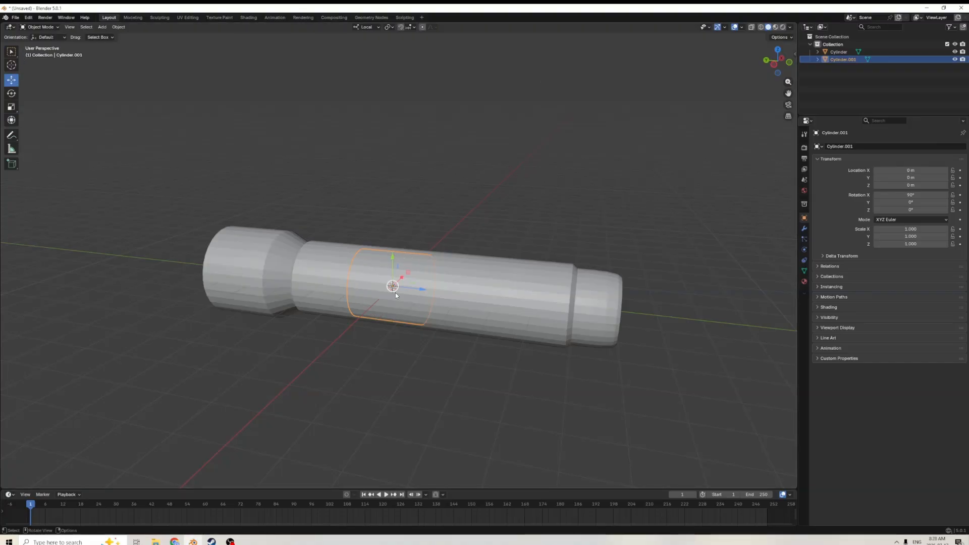
drag(412, 291, 618, 309)
middle_drag(618, 309, 589, 303)
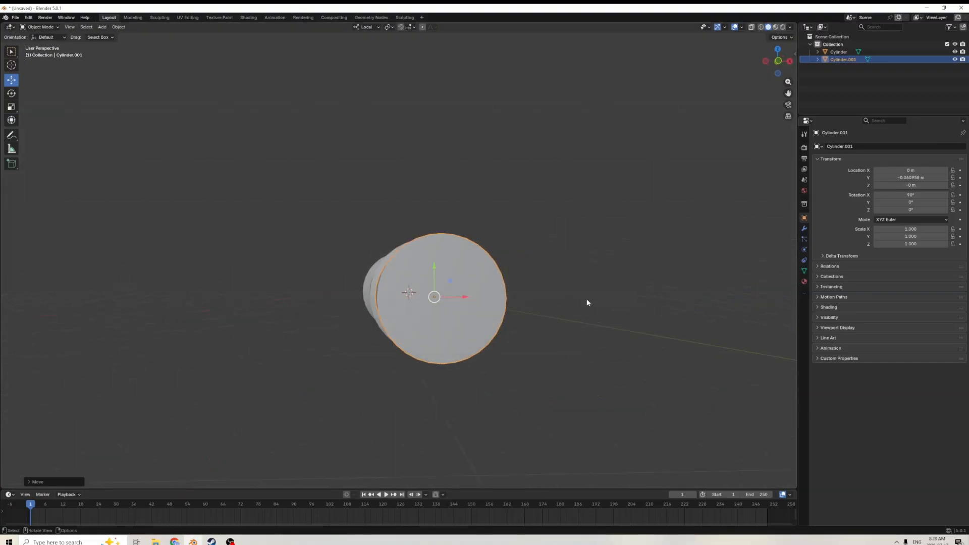
key(s)
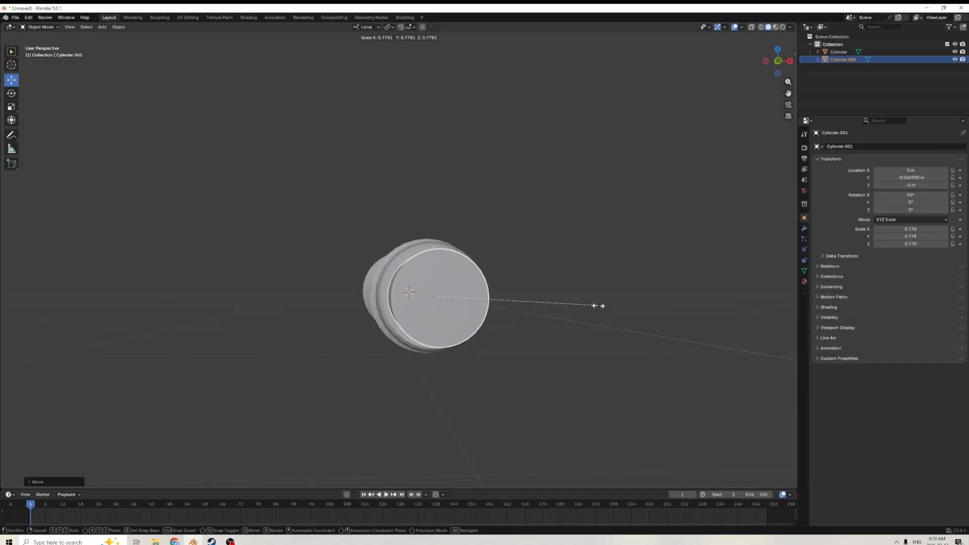
click(594, 307)
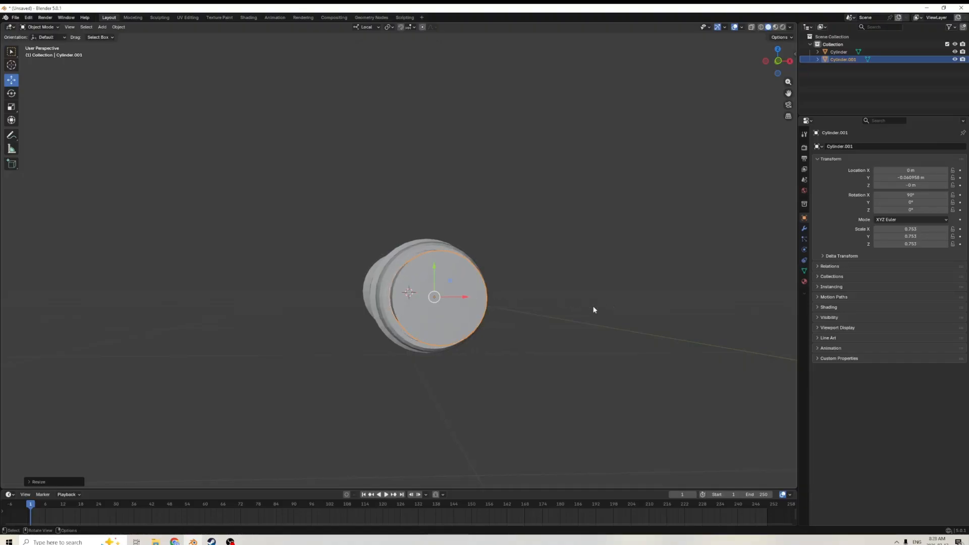
middle_drag(594, 309, 515, 278)
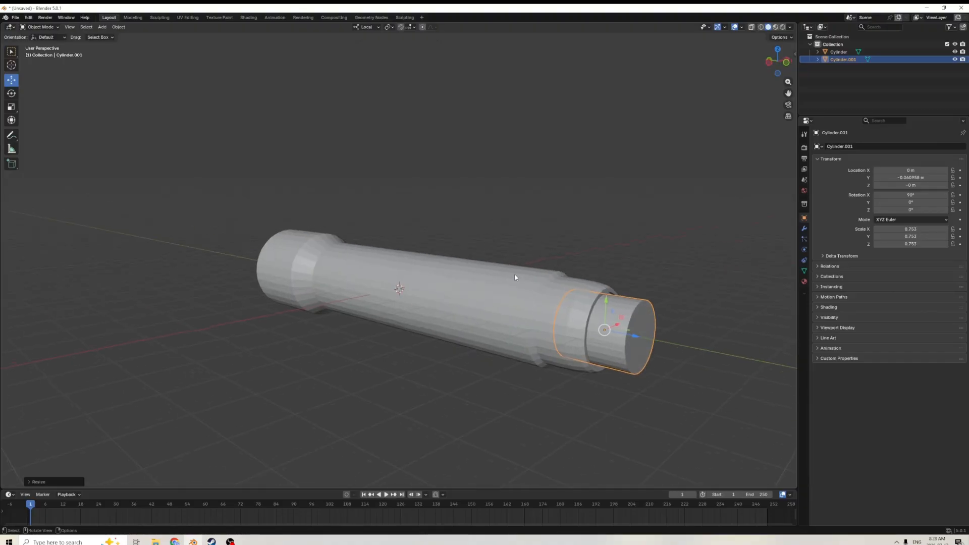
- Shorten the new cylinder along local Z to a scale of about 0.536, and move it outward to Y about -0.070 m
click(11, 106)
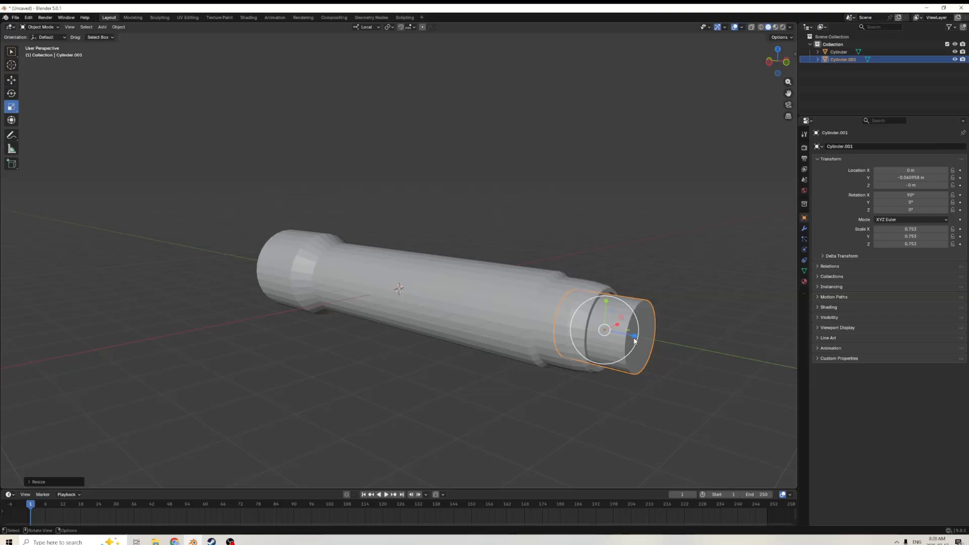
drag(634, 335, 673, 344)
click(12, 81)
middle_drag(605, 310, 591, 307)
- Round the new cylinder's outer end face with a multi-segment bevel, using an offset of about 0.0056 m
key(Tab)
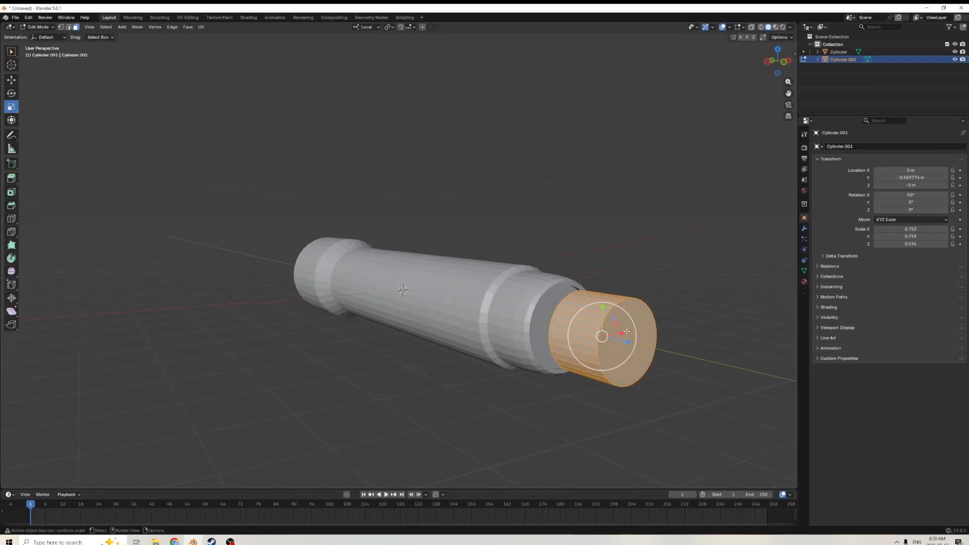
click(627, 334)
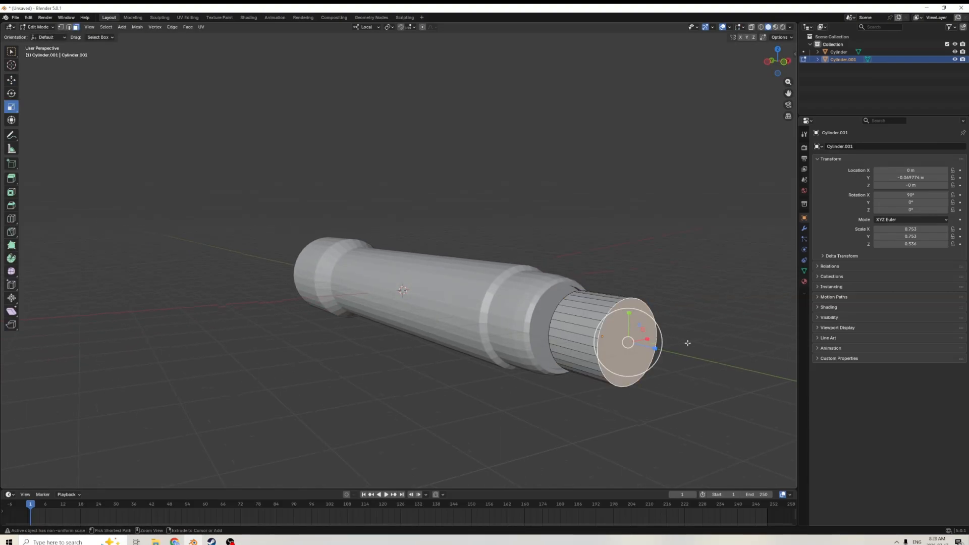
key(ctrl+b)
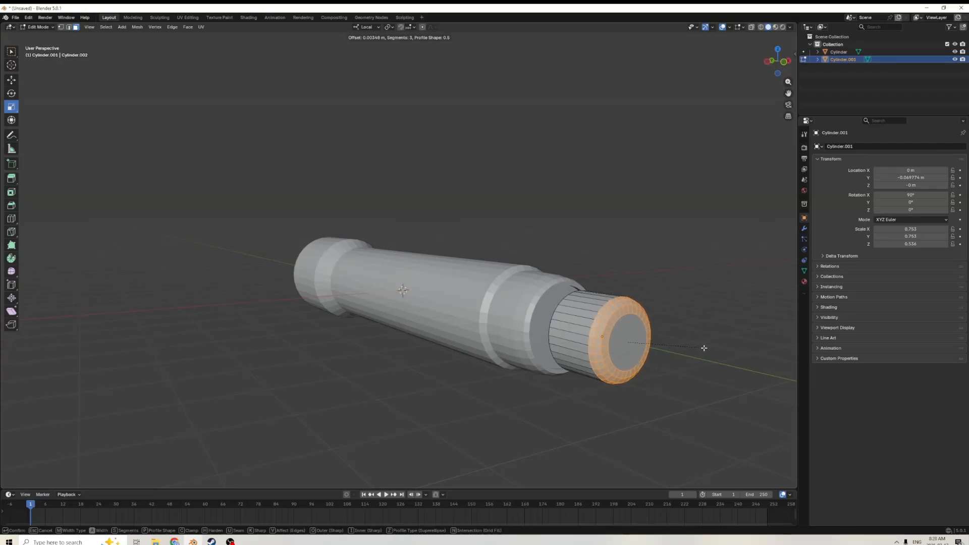
scroll(707, 350, down, 1)
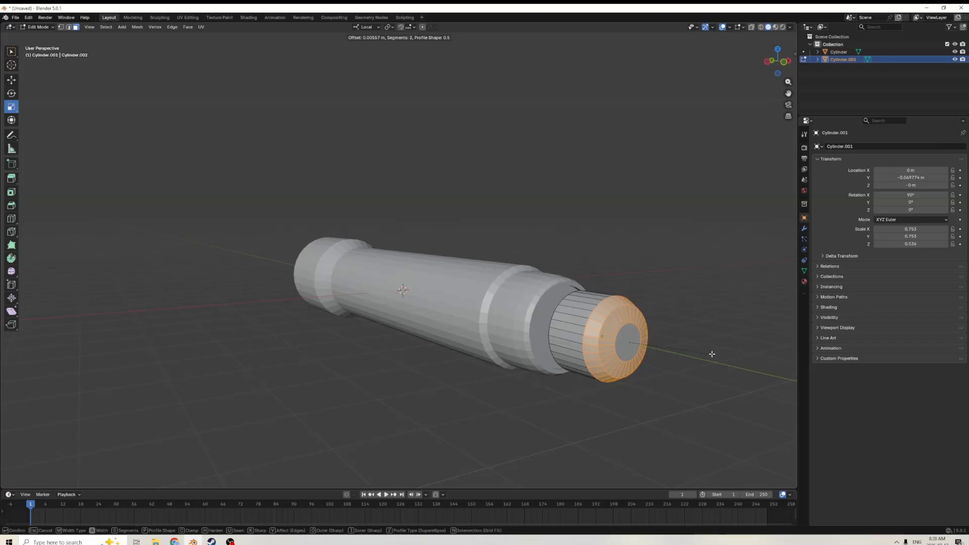
scroll(712, 354, up, 1)
scroll(712, 354, up, 1)
click(712, 353)
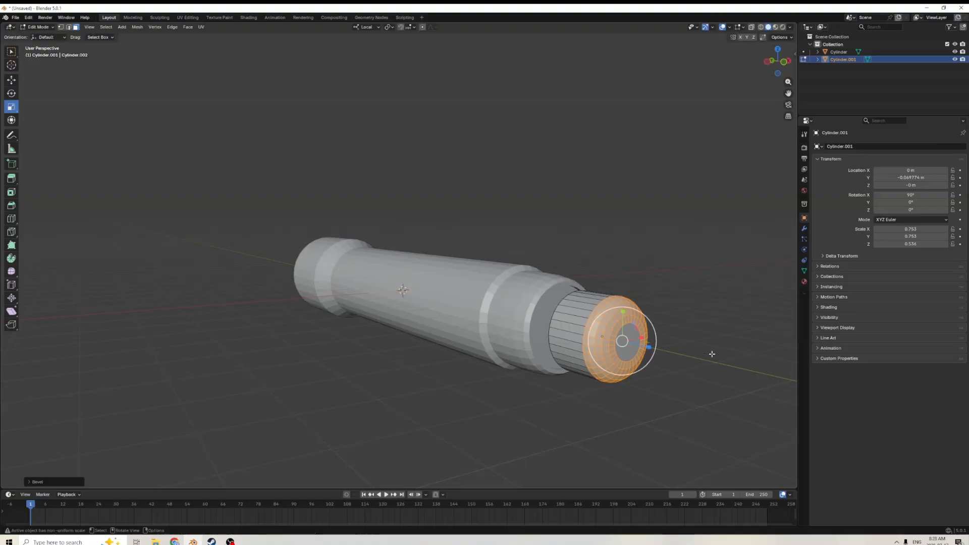
- Select the new cylinder's inner flat face and move it along local Z toward the rounded end to shorten the part
key(Tab)
middle_drag(675, 353, 732, 364)
key(Tab)
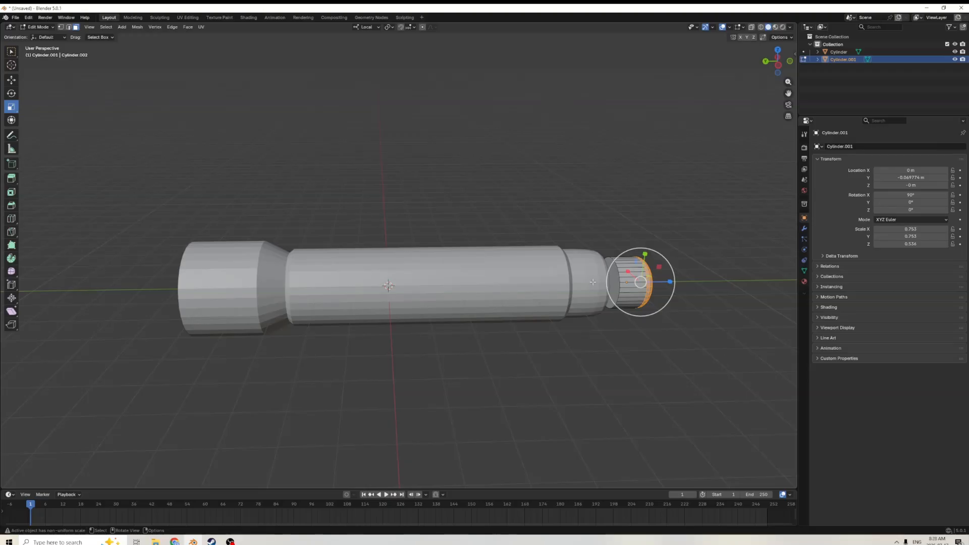
click(613, 283)
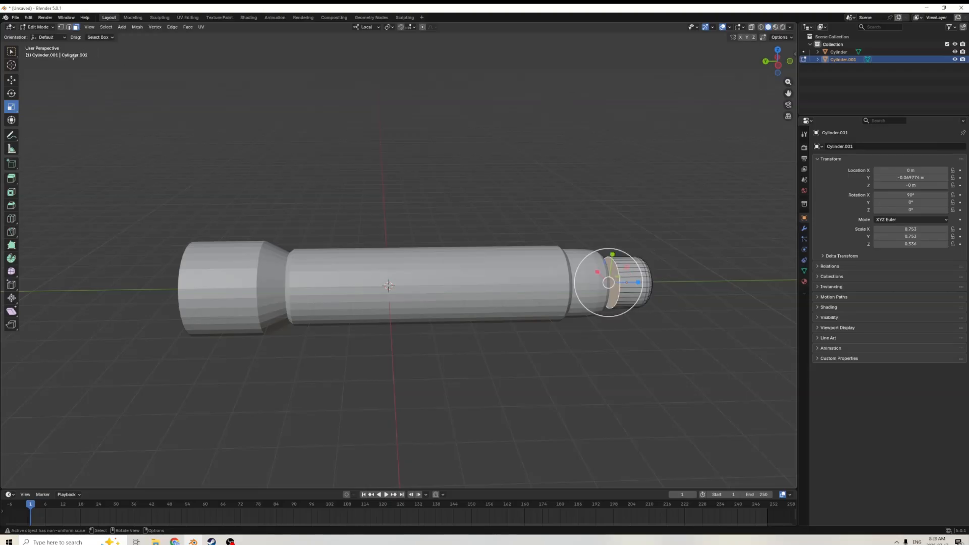
click(11, 80)
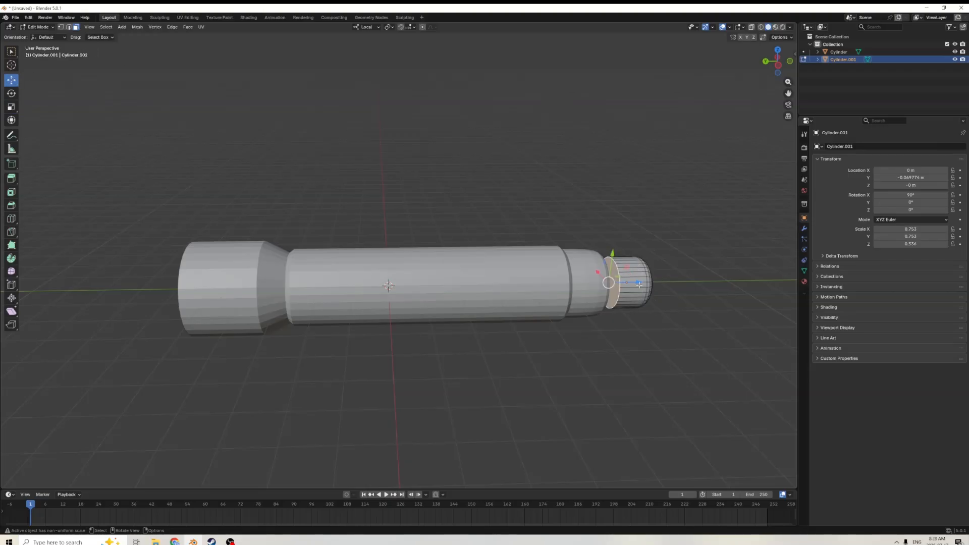
drag(639, 285, 656, 282)
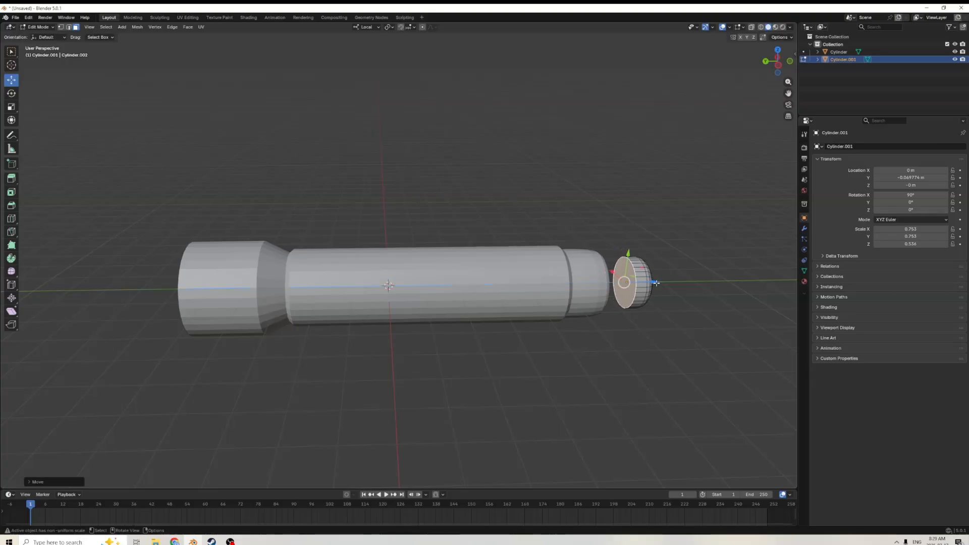
- In Object Mode, move the rounded button piece along its local Z into the tail recess, to Y about -0.0583 m
middle_drag(657, 283, 645, 344)
key(Tab)
drag(644, 331, 601, 319)
middle_drag(601, 320, 629, 307)
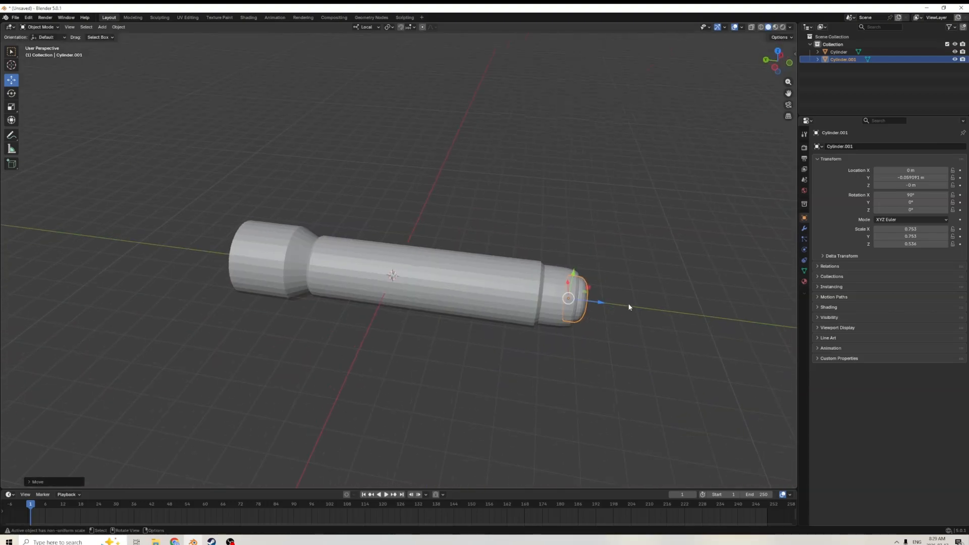
drag(789, 93, 624, 56)
scroll(673, 160, up, 5)
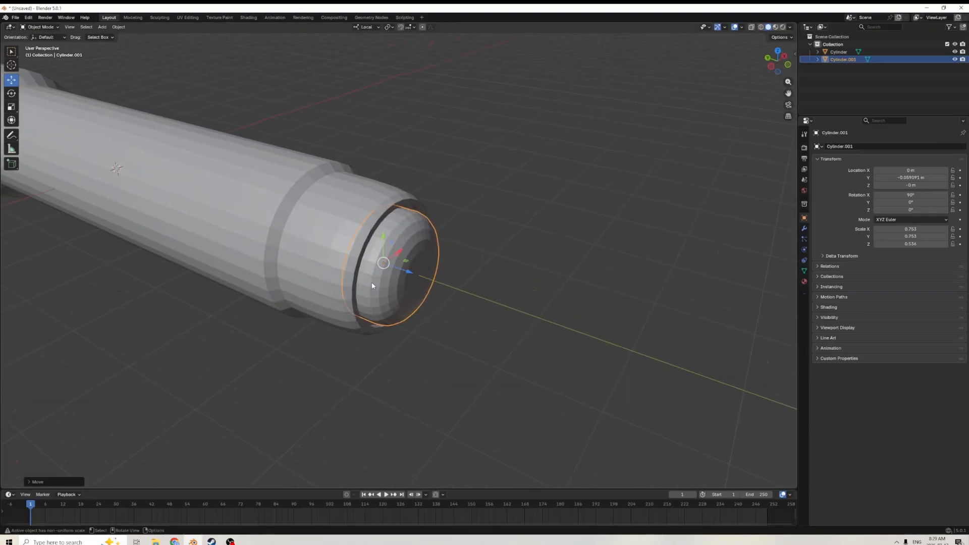
mouse_move(408, 276)
mouse_down()
mouse_move(395, 271)
mouse_move(403, 274)
mouse_up()
- Scale the button down uniformly to about 0.687, and flatten it along local Z to a scale of about 0.39
middle_drag(404, 274, 646, 286)
key(s)
click(590, 277)
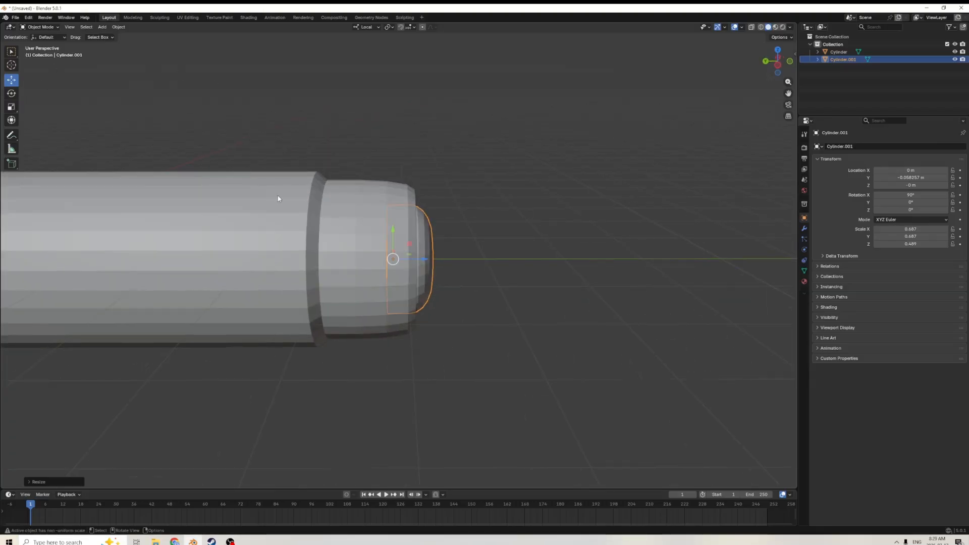
click(11, 107)
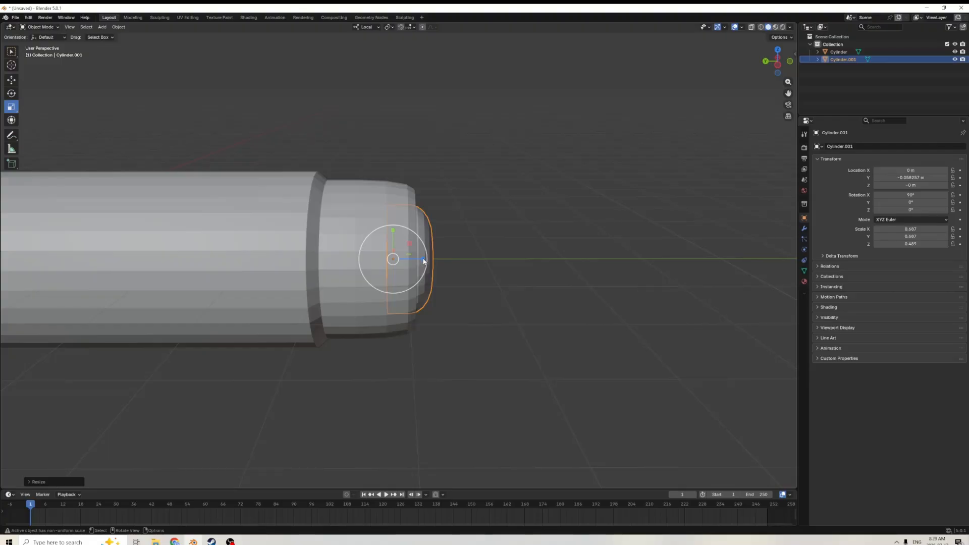
drag(423, 260, 414, 259)
middle_drag(414, 258, 343, 232)
- Move the button slightly outward along its local Z, to Y about -0.0585 m
click(9, 82)
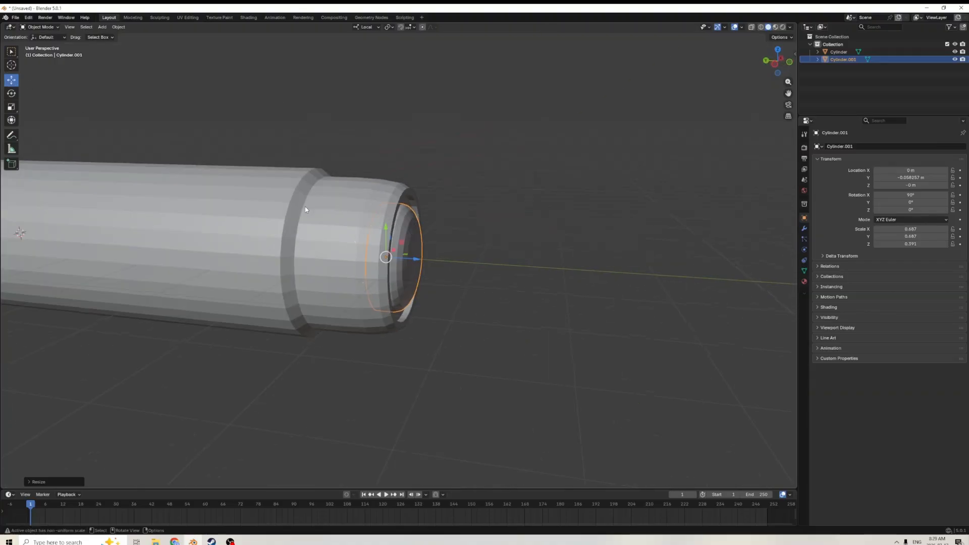
drag(417, 260, 419, 260)
scroll(370, 242, down, 1)
middle_drag(370, 242, 339, 235)
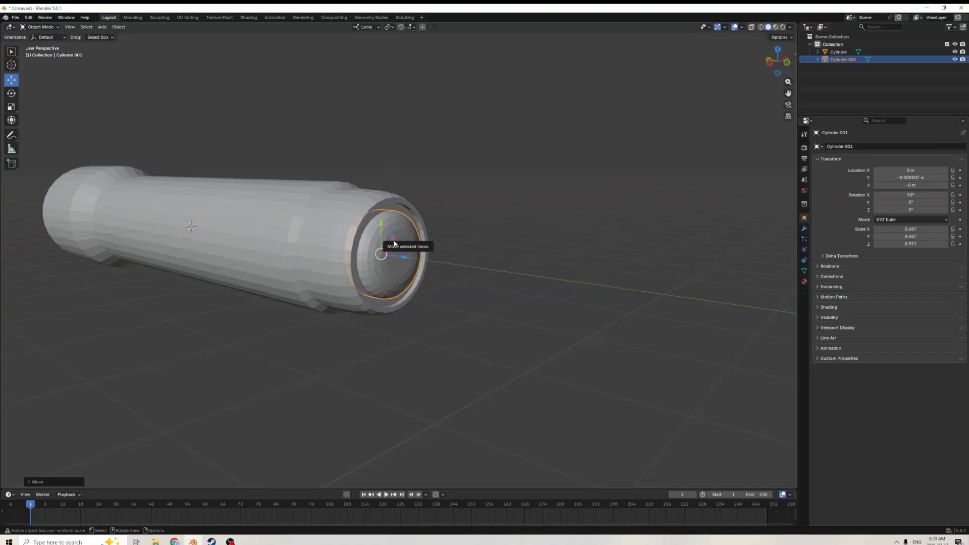
middle_drag(385, 253, 410, 268)
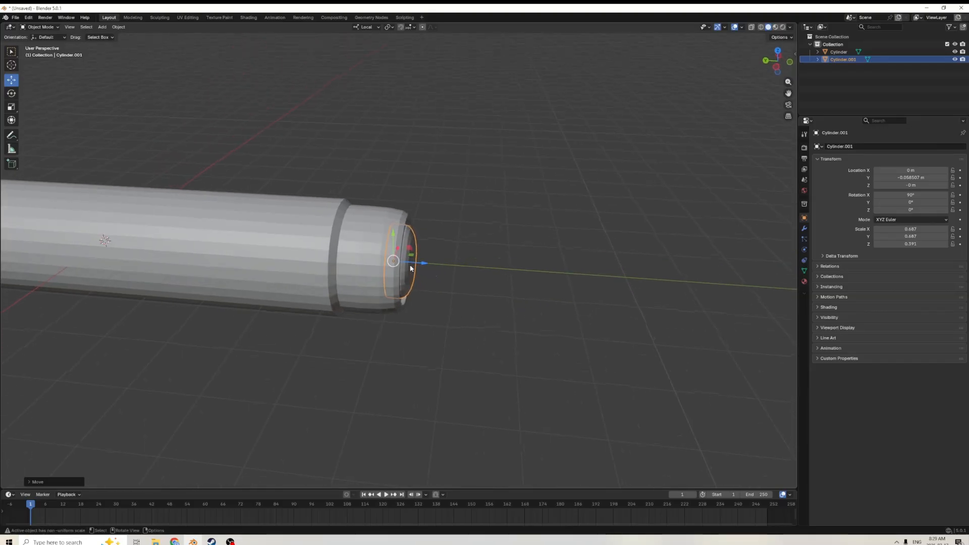
drag(424, 263, 477, 271)
right_click(477, 271)
mouse_move(435, 263)
mouse_down()
mouse_move(447, 268)
mouse_move(437, 274)
mouse_up()
middle_drag(393, 259, 391, 230)
scroll(368, 249, up, 2)
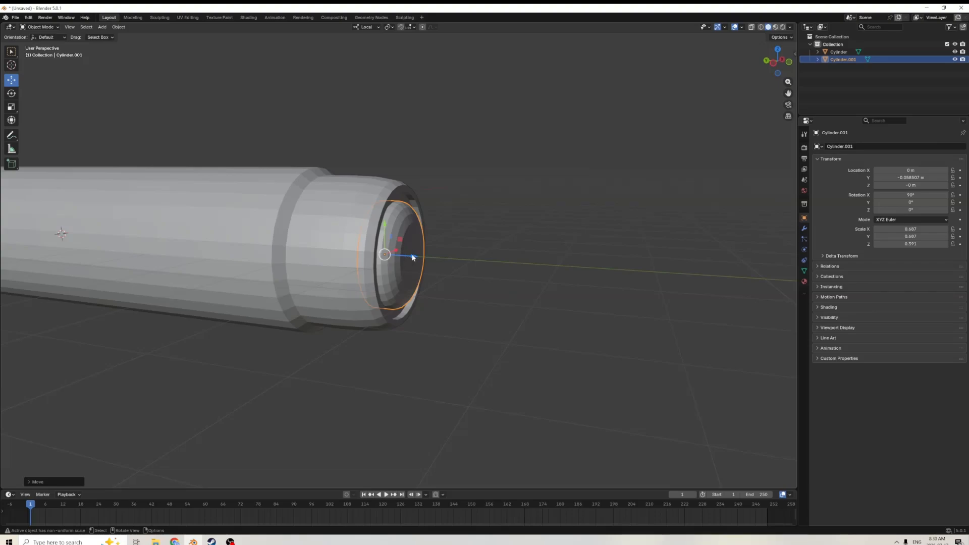
drag(412, 258, 429, 258)
right_click(428, 259)
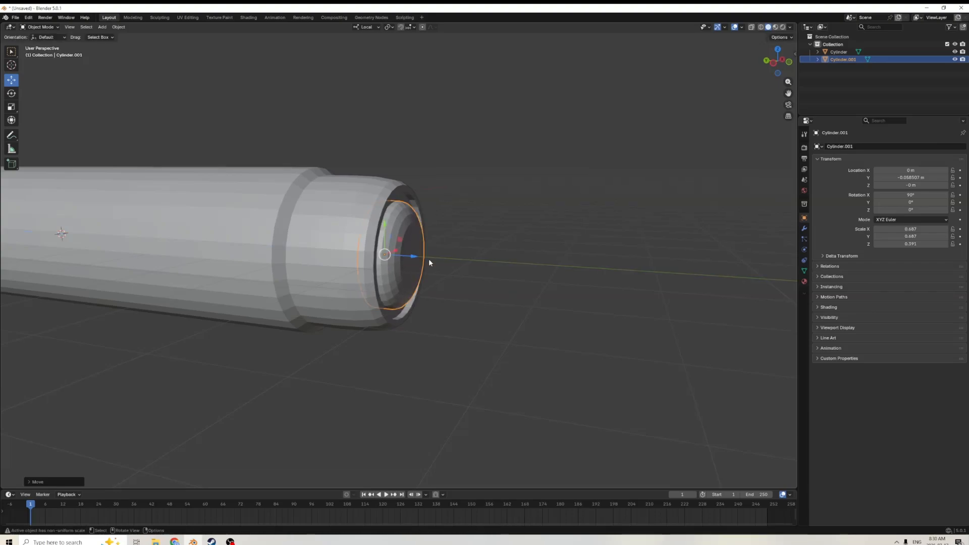
click(391, 255)
middle_drag(398, 256, 405, 262)
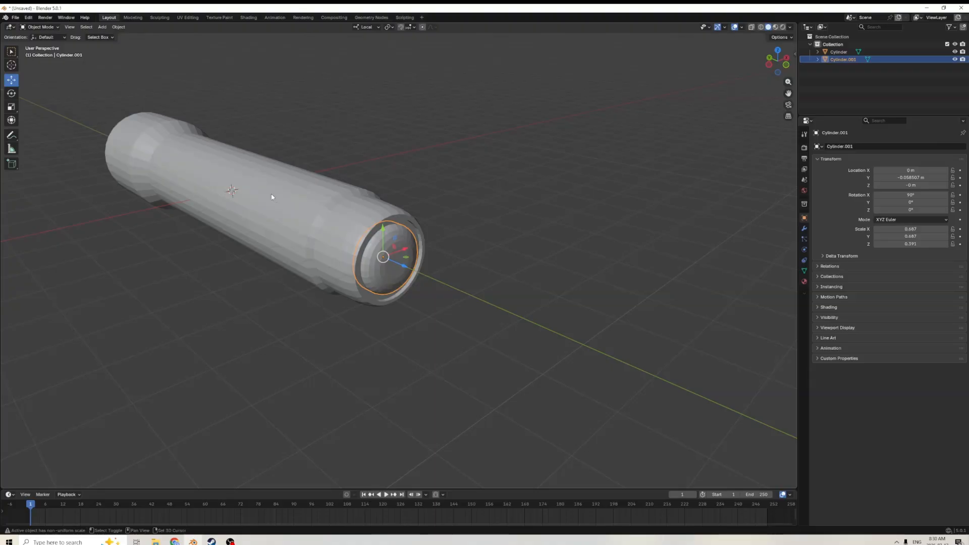
- Add the flashlight body to the selected tail button and join both into one object
shift+click(212, 188)
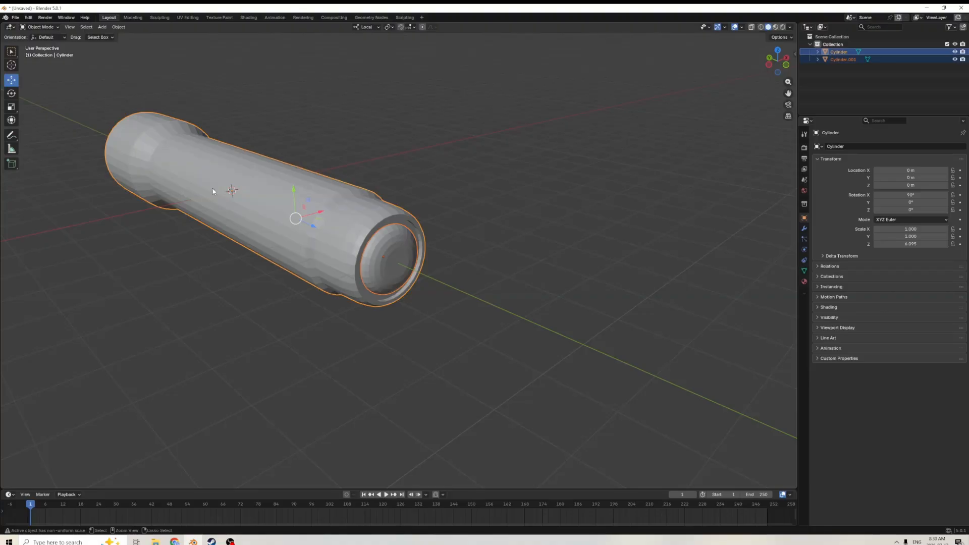
key(ctrl+j)
middle_drag(304, 196, 324, 192)
drag(180, 241, 183, 191)
right_click(183, 191)
scroll(182, 191, down, 3)
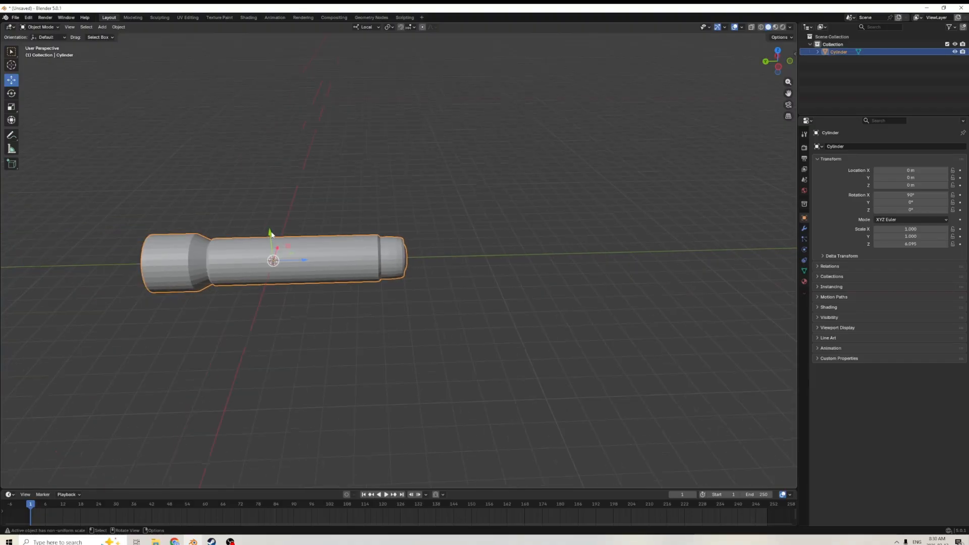
drag(269, 233, 292, 168)
right_click(291, 168)
- Show the viewport in Material Preview and give the flashlight a new material with near-black base color #1A1A1A
click(776, 27)
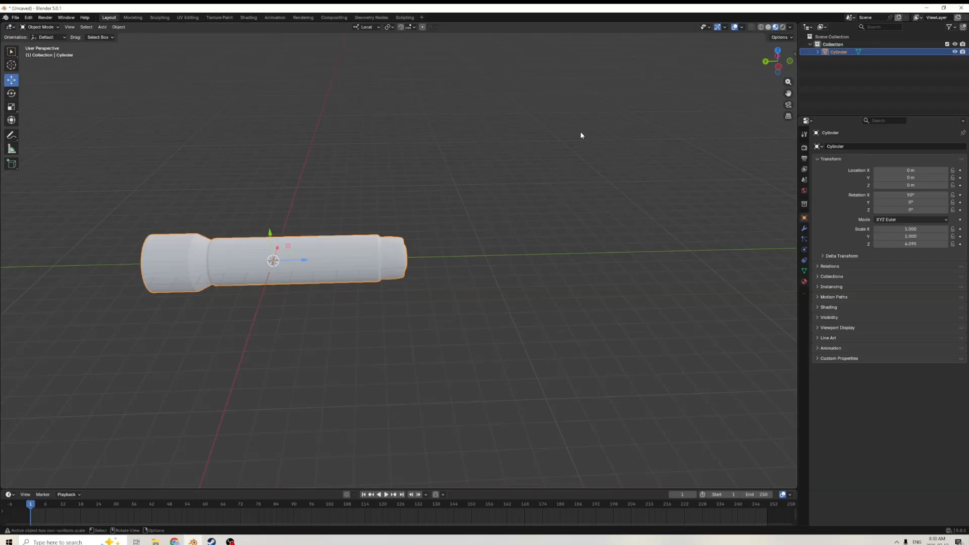
click(804, 282)
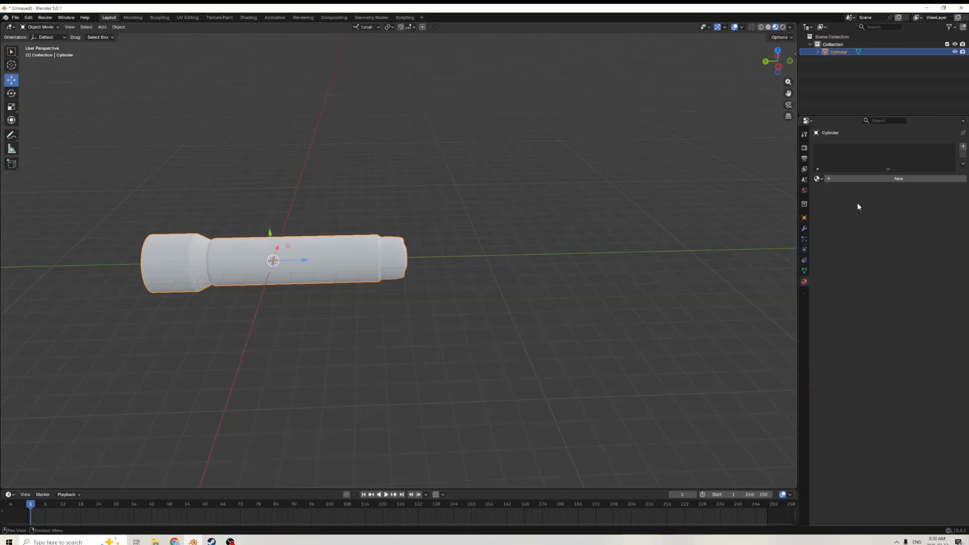
click(964, 147)
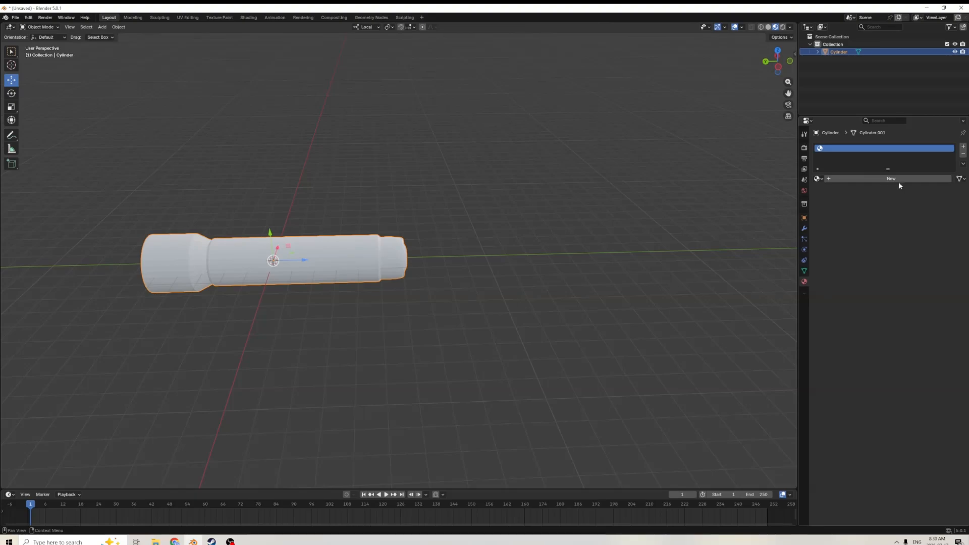
click(893, 179)
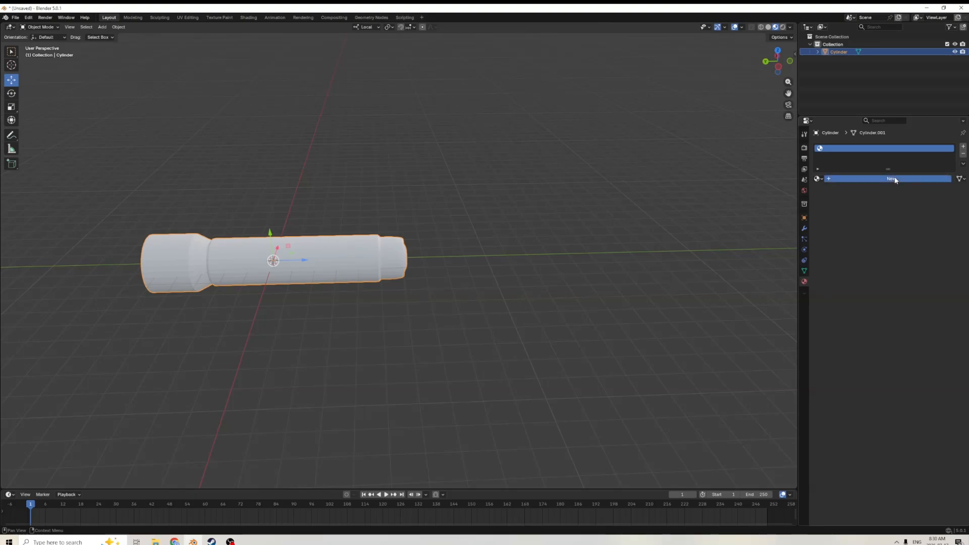
click(915, 227)
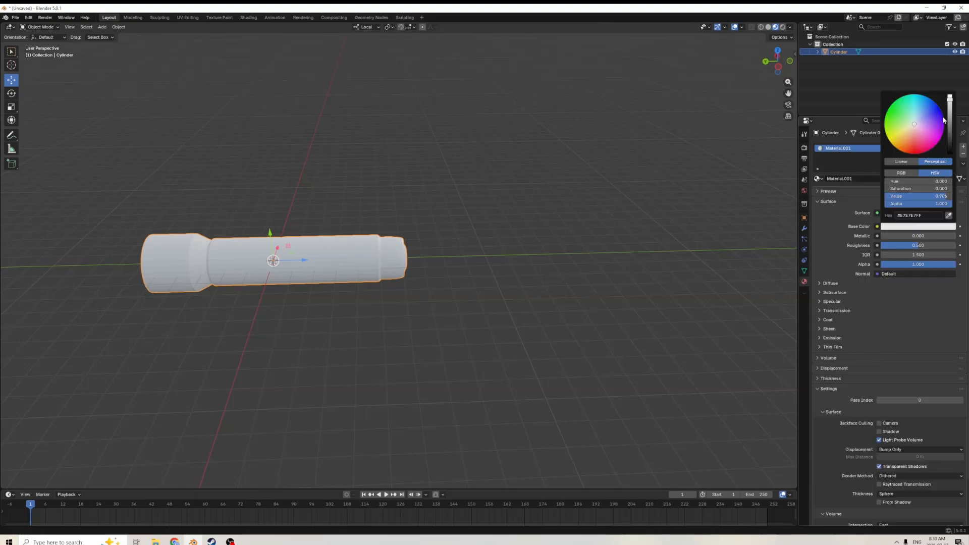
drag(950, 99, 950, 148)
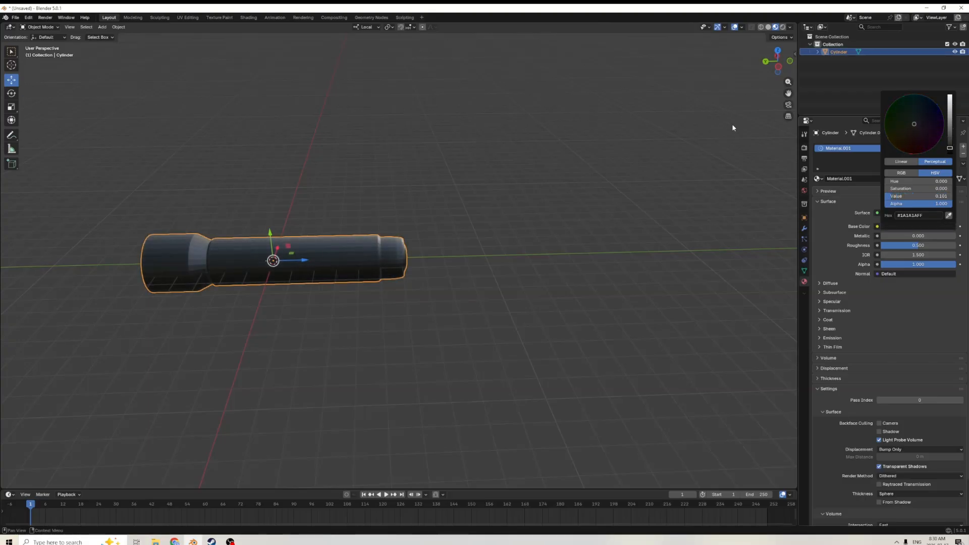
- Add a second material slot and, in Edit Mode, select all linked faces of the tail button
middle_drag(631, 173, 690, 195)
middle_drag(583, 157, 362, 204)
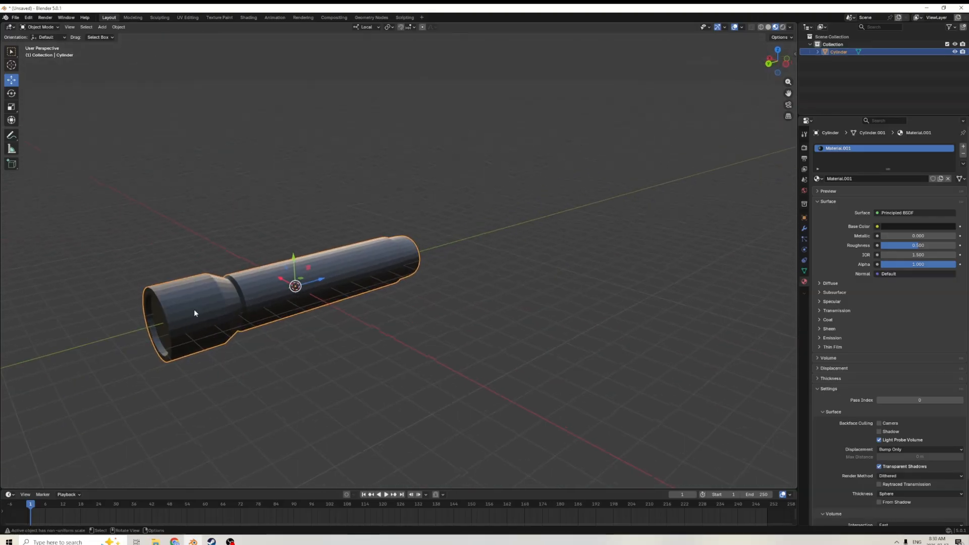
middle_drag(670, 238, 633, 235)
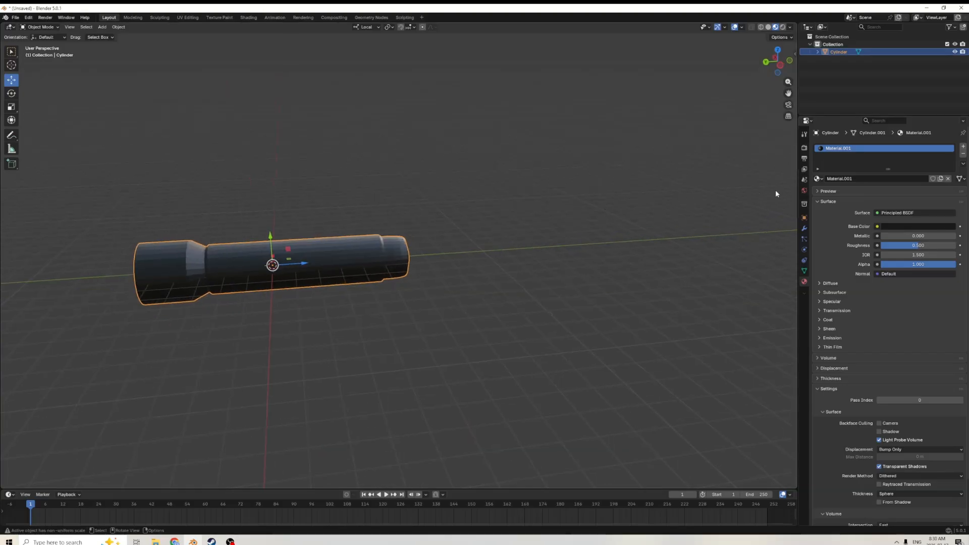
click(964, 147)
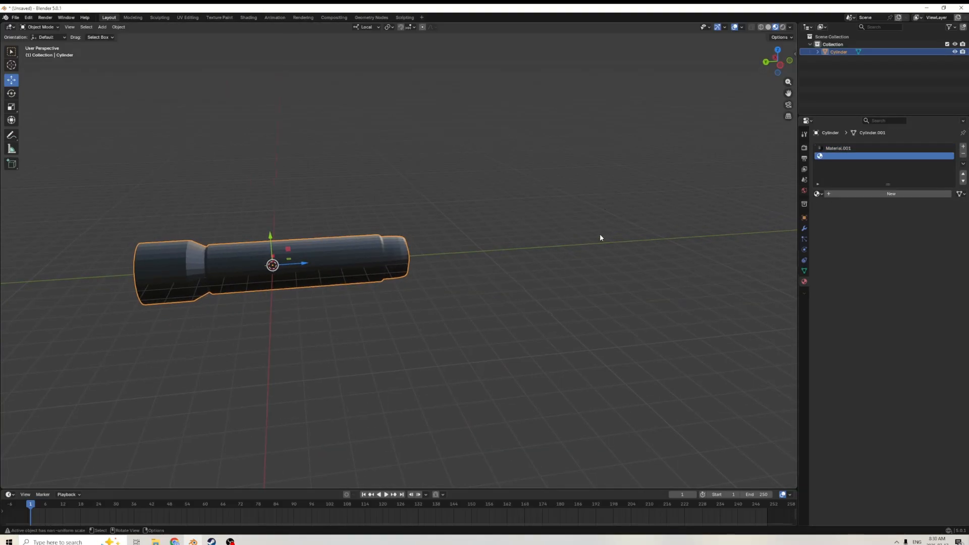
middle_drag(600, 237, 441, 239)
key(Tab)
key(l)
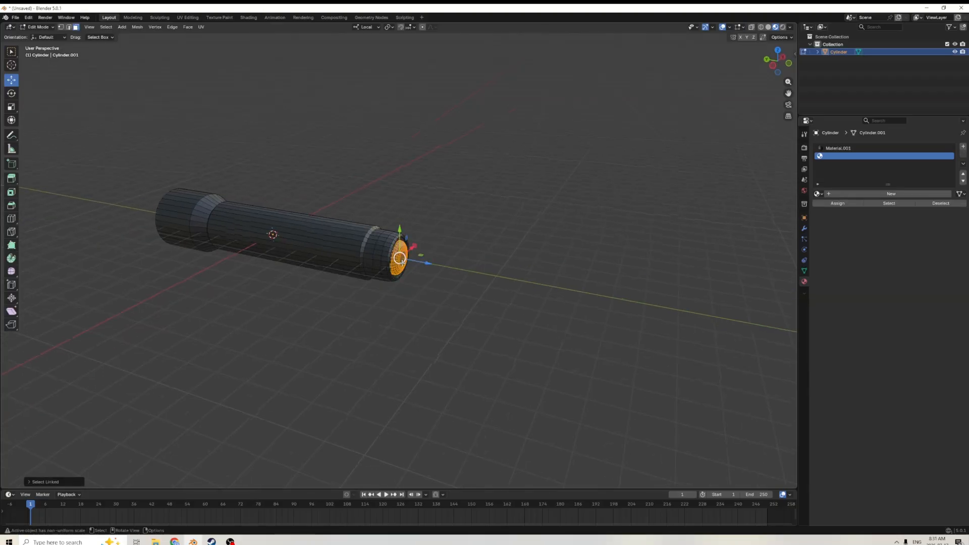
- Create a dark red material, base color #7C1F22, in the second slot, assign it to the button and return to Object Mode
middle_drag(665, 210, 691, 214)
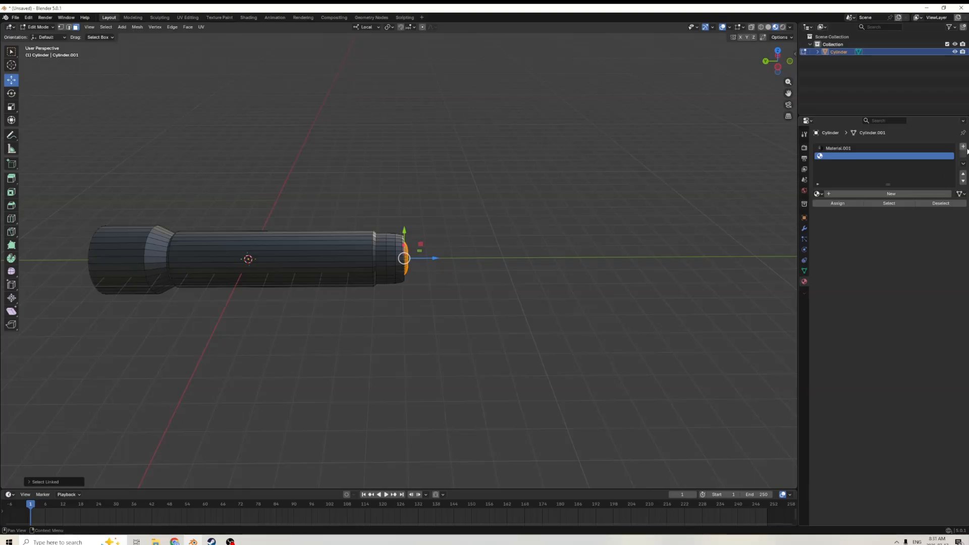
click(892, 194)
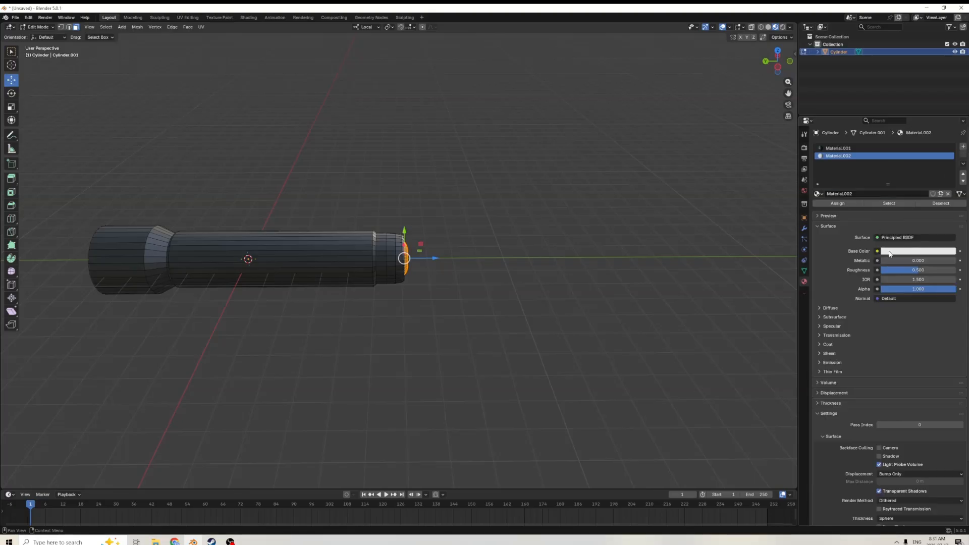
click(891, 251)
drag(917, 154, 917, 174)
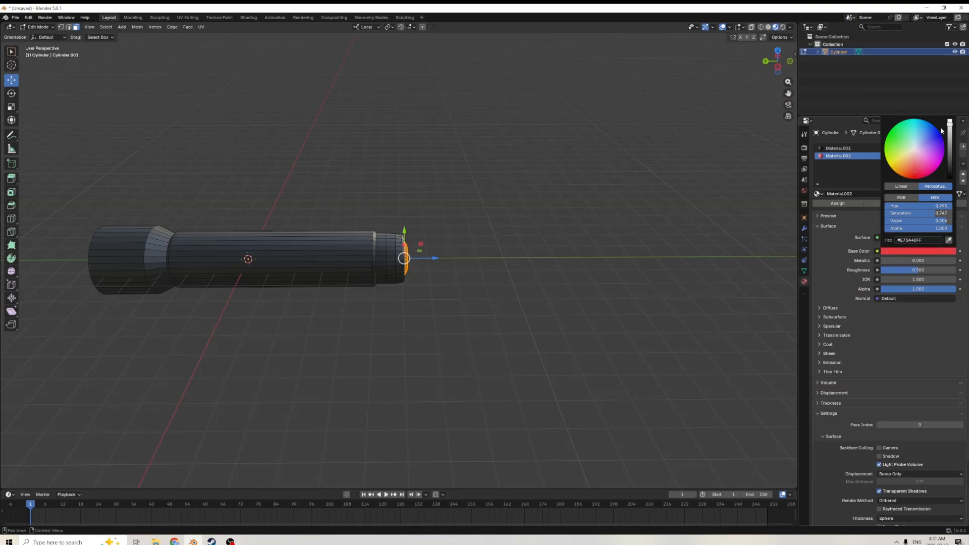
drag(951, 127, 950, 149)
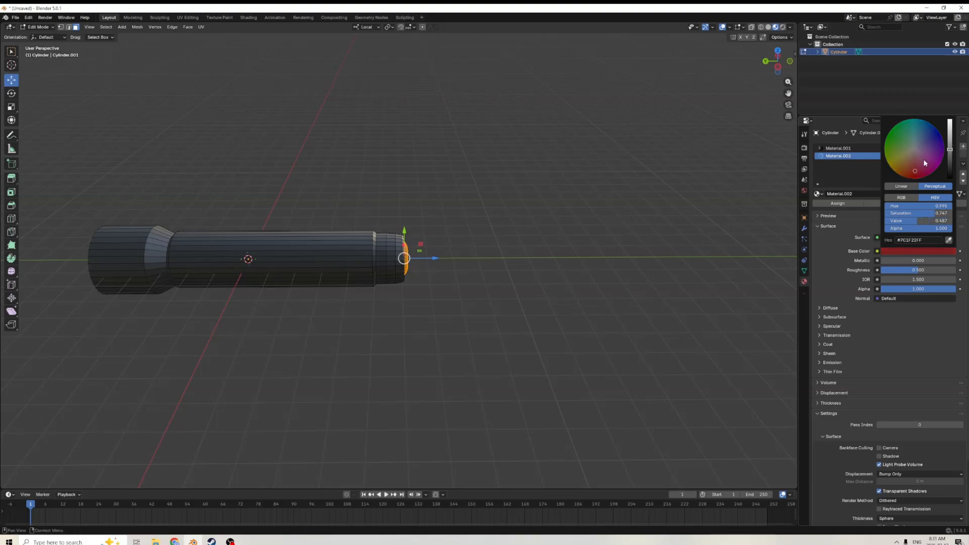
click(837, 203)
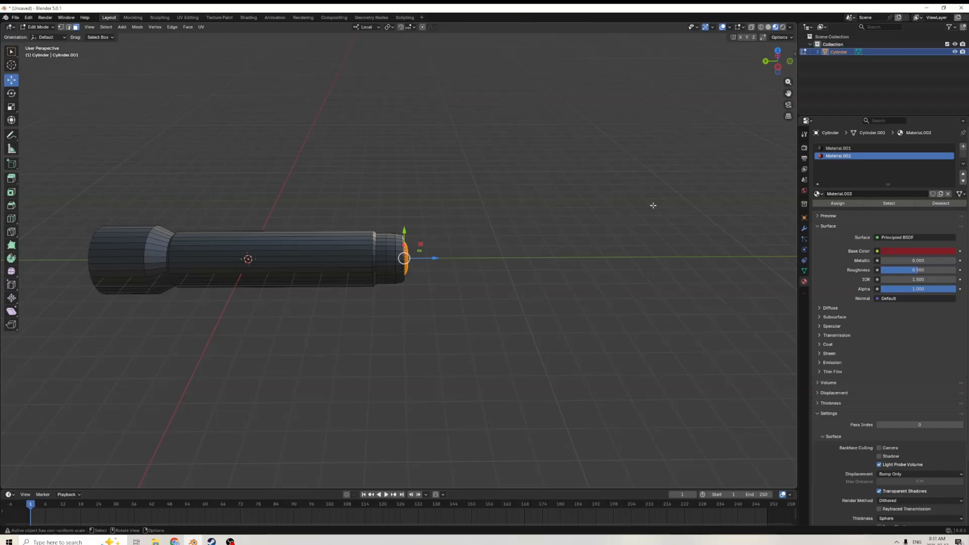
click(662, 193)
key(Tab)
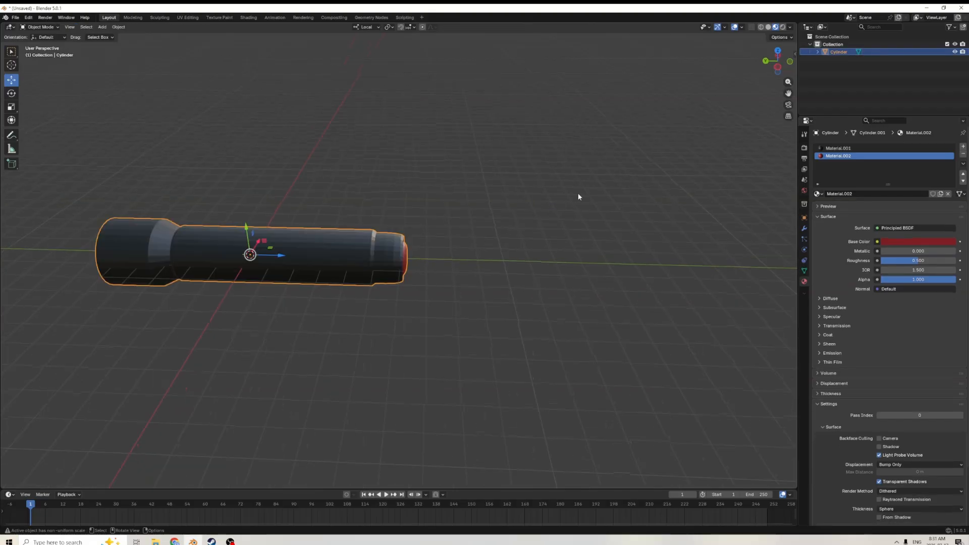
- Select the recessed lens face in the flashlight head and assign it a new pale yellow material in a third slot
middle_drag(578, 193, 479, 277)
key(Tab)
click(497, 276)
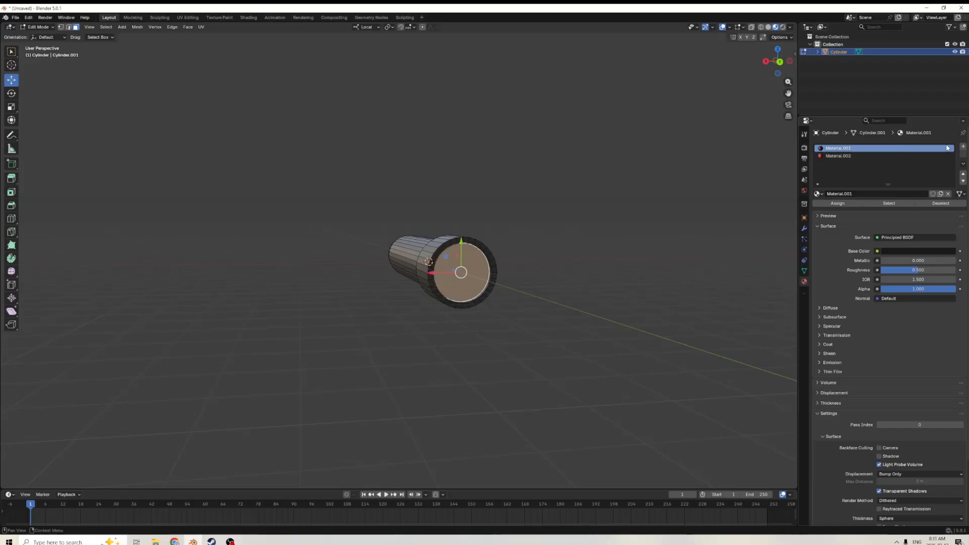
middle_drag(613, 228, 593, 235)
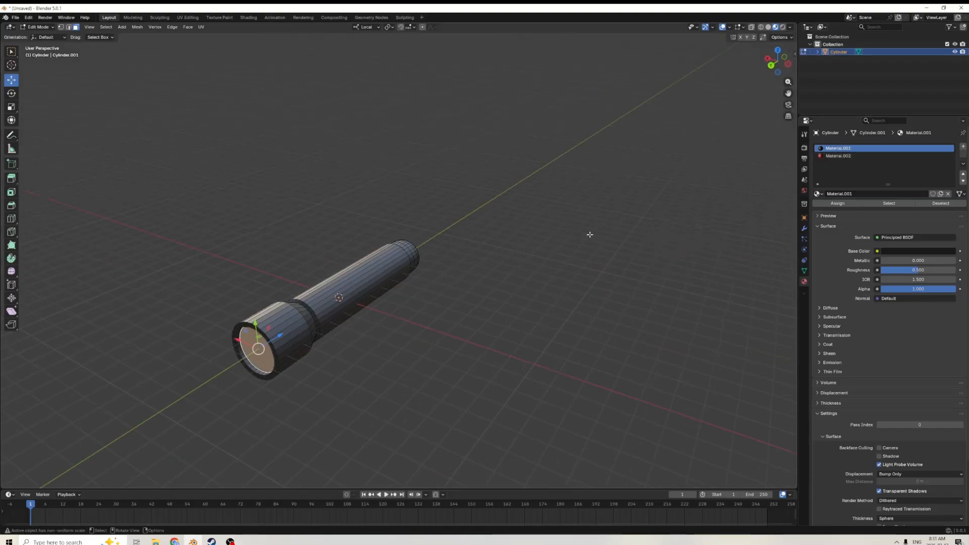
click(964, 147)
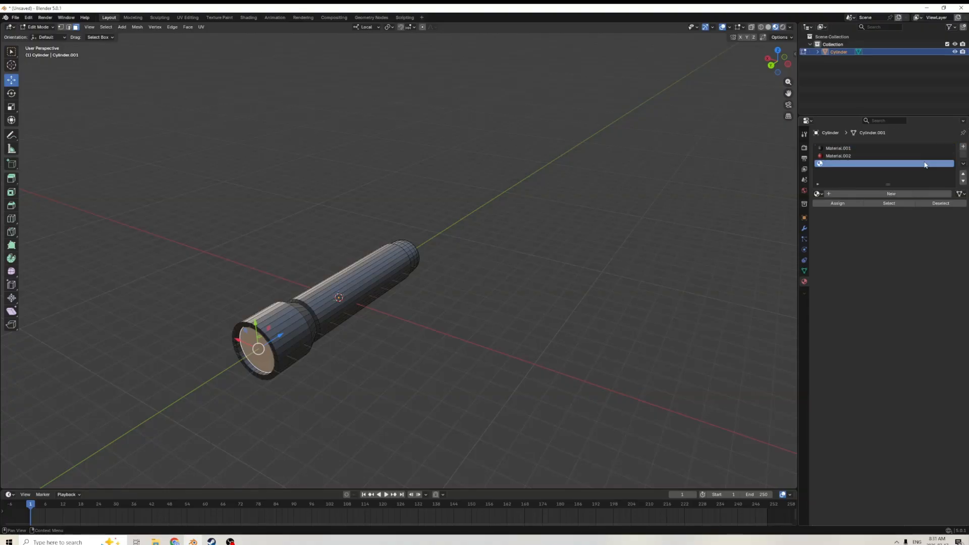
click(883, 193)
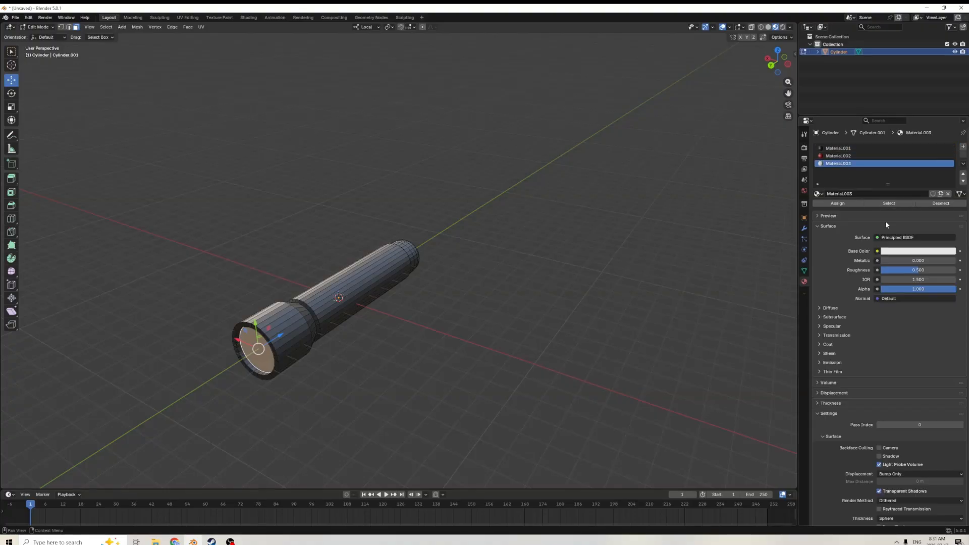
click(917, 251)
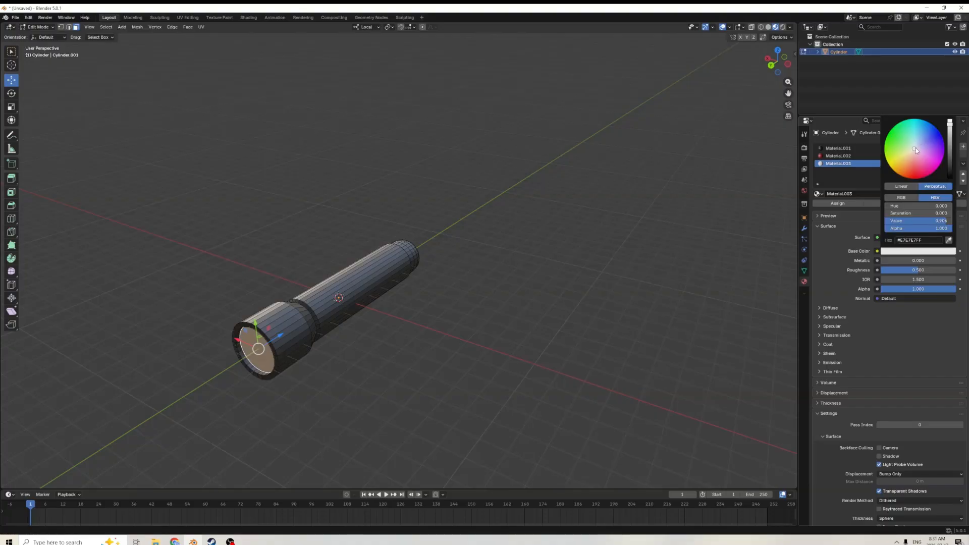
drag(915, 148, 904, 157)
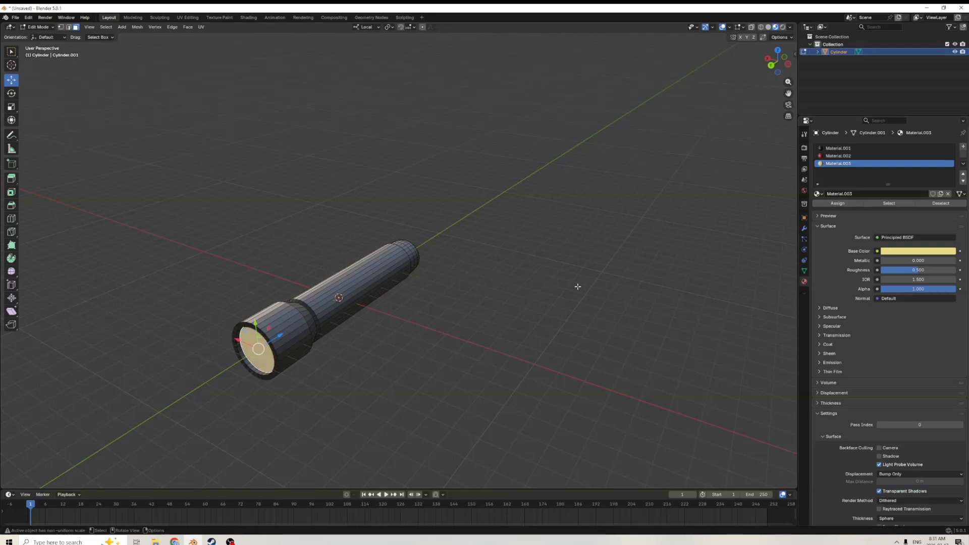
key(Tab)
- Apply Shade Auto Smooth to the whole flashlight in Object Mode
middle_drag(577, 286, 758, 212)
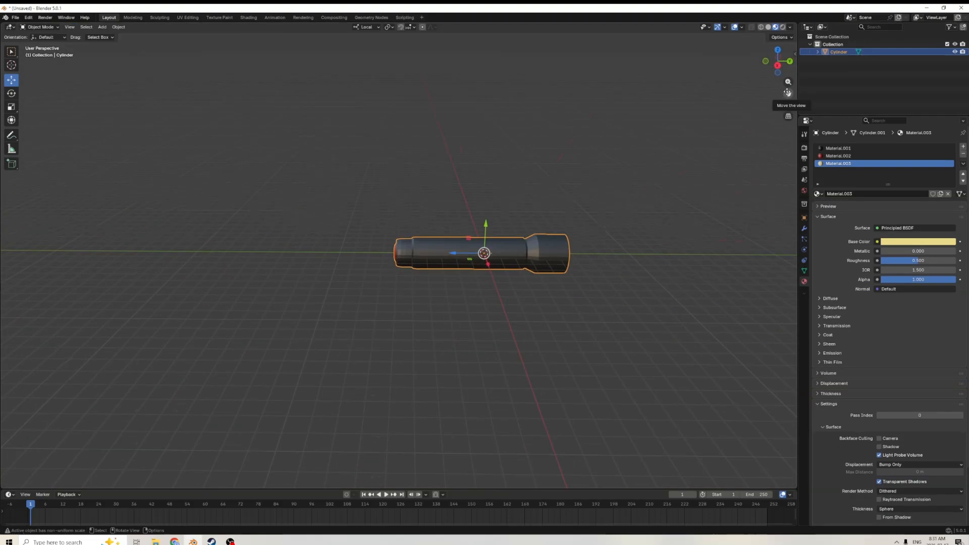
middle_drag(753, 119, 585, 222)
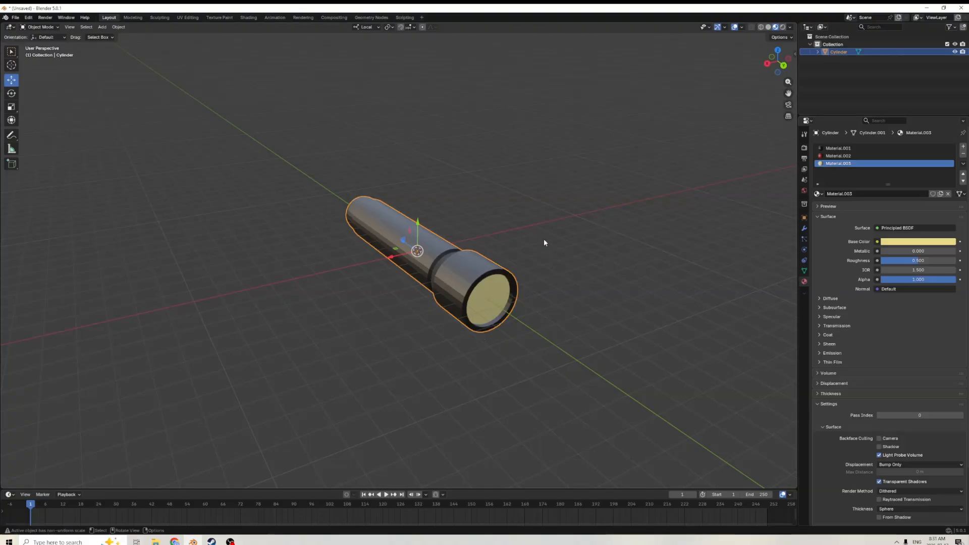
middle_drag(519, 219, 583, 227)
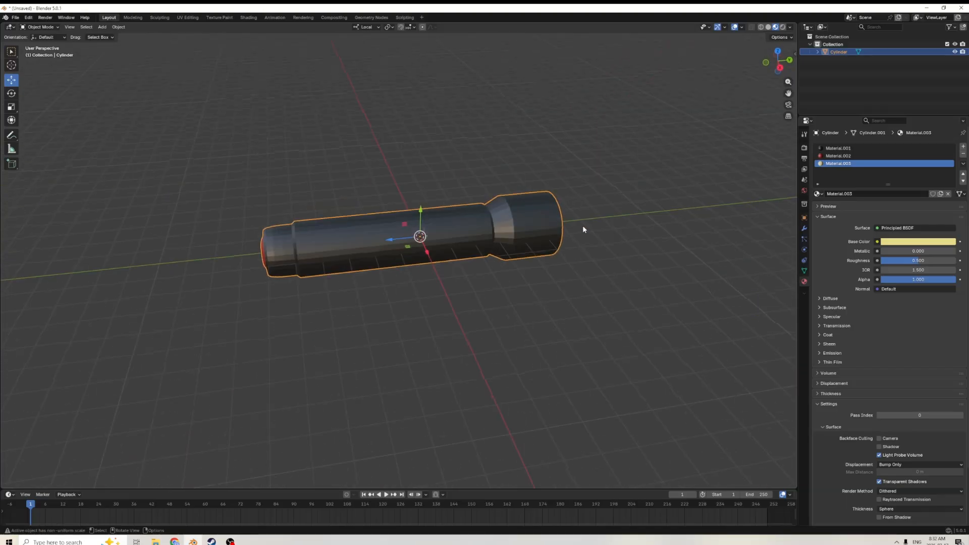
scroll(583, 227, up, 2)
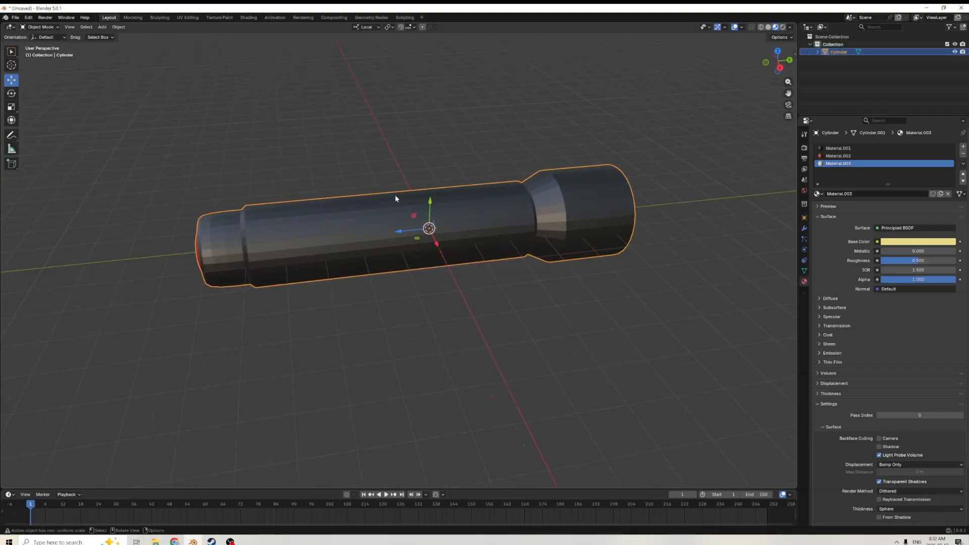
middle_drag(331, 247, 356, 235)
right_click(338, 241)
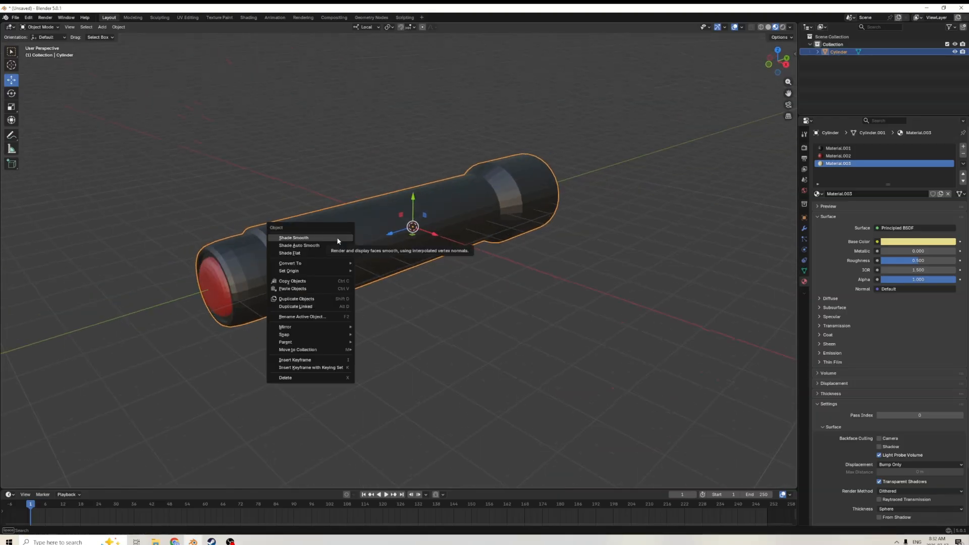
click(320, 248)
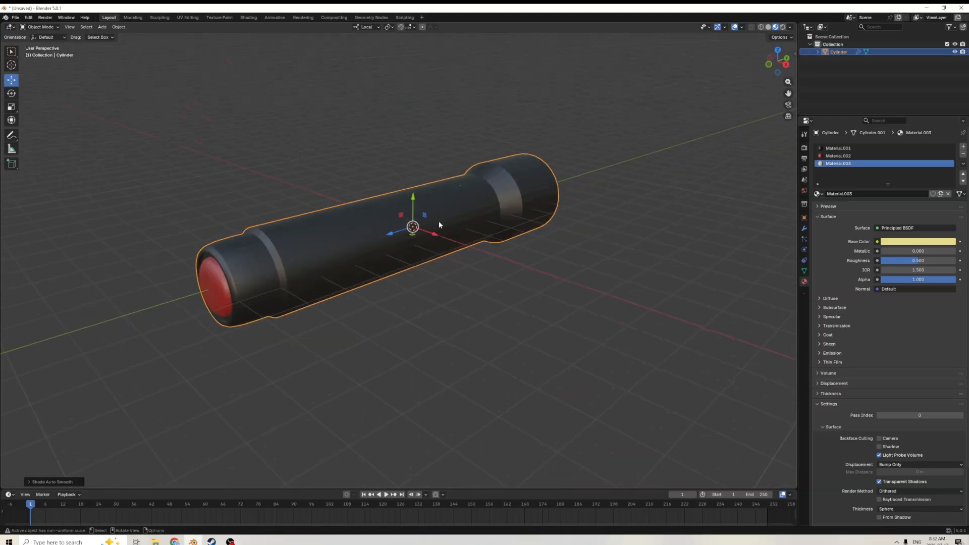
- In Edit Mode, select the full ring of narrow faces at the grip's tail end
middle_drag(439, 220, 417, 229)
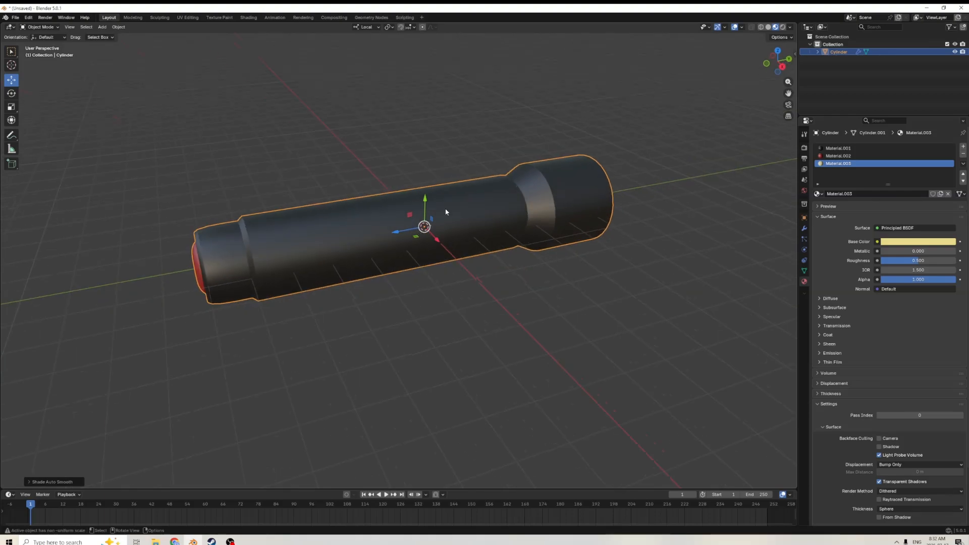
middle_drag(446, 212, 537, 200)
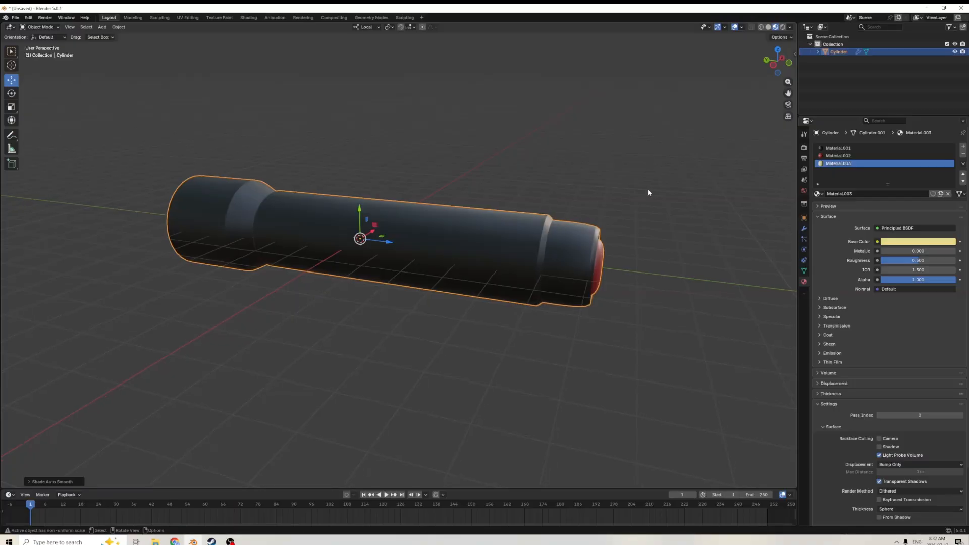
middle_drag(649, 192, 417, 233)
key(Tab)
click(409, 250)
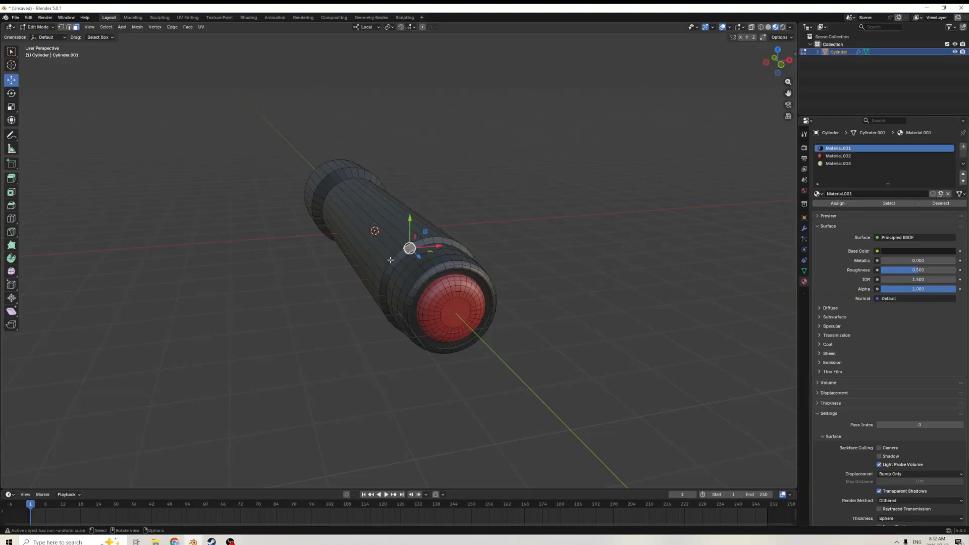
ctrl+click(384, 291)
middle_drag(390, 289, 340, 232)
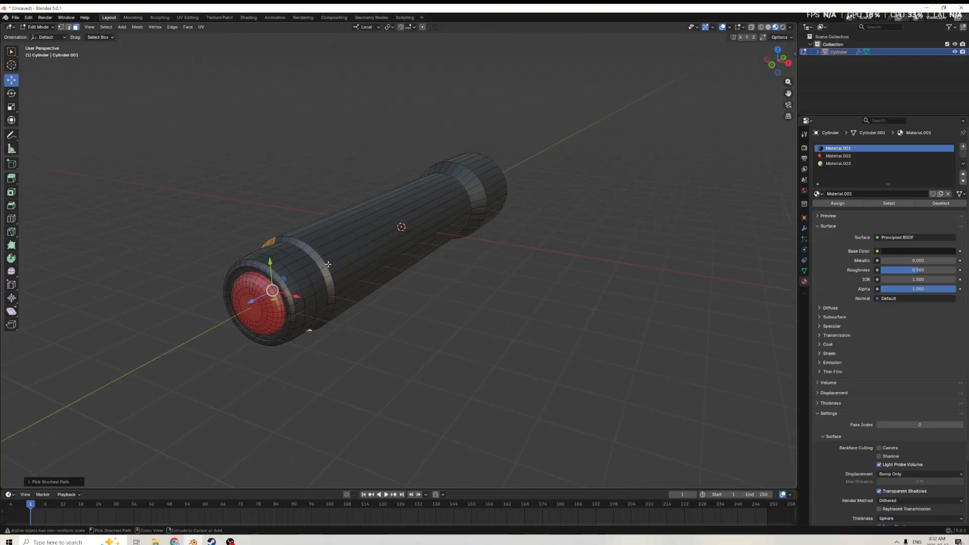
ctrl+click(329, 282)
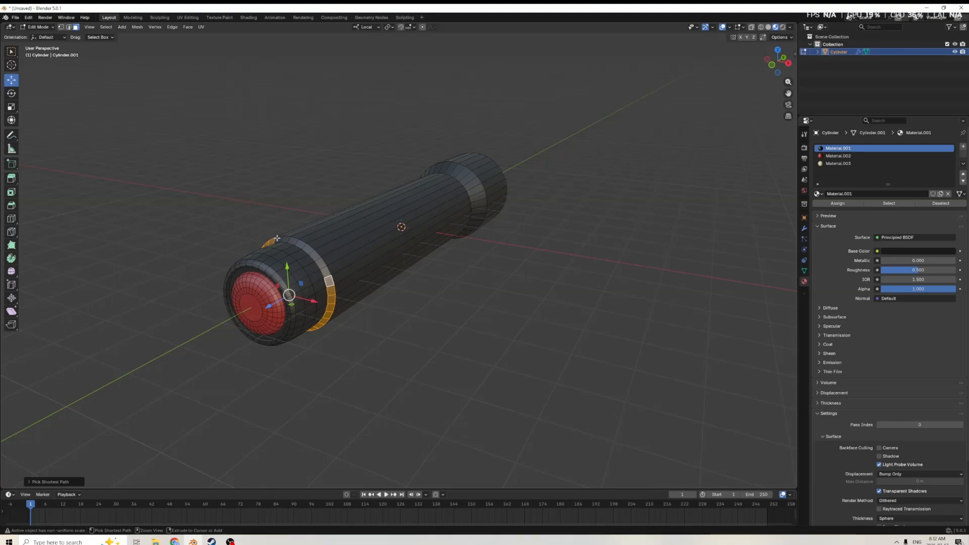
ctrl+click(278, 238)
middle_drag(277, 238, 298, 283)
- Add the full ring of narrow faces at the grip's head end to the selection
shift+click(303, 273)
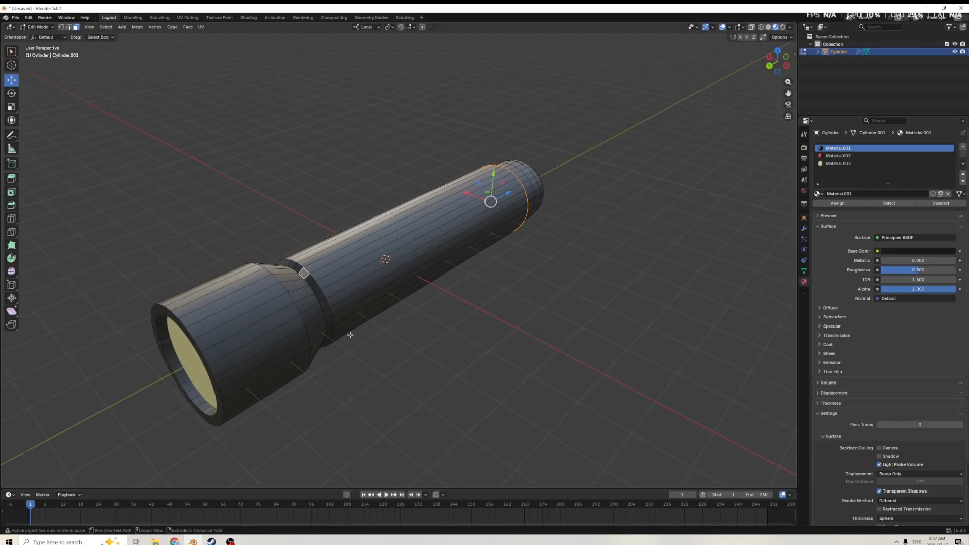
ctrl+click(329, 325)
middle_drag(329, 325, 371, 215)
ctrl+click(312, 194)
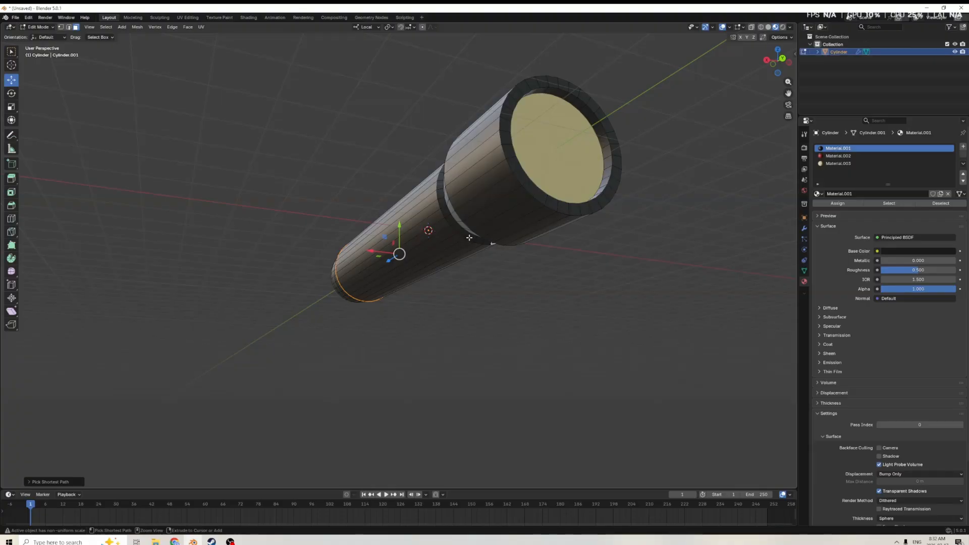
ctrl+click(448, 221)
middle_drag(448, 220, 460, 295)
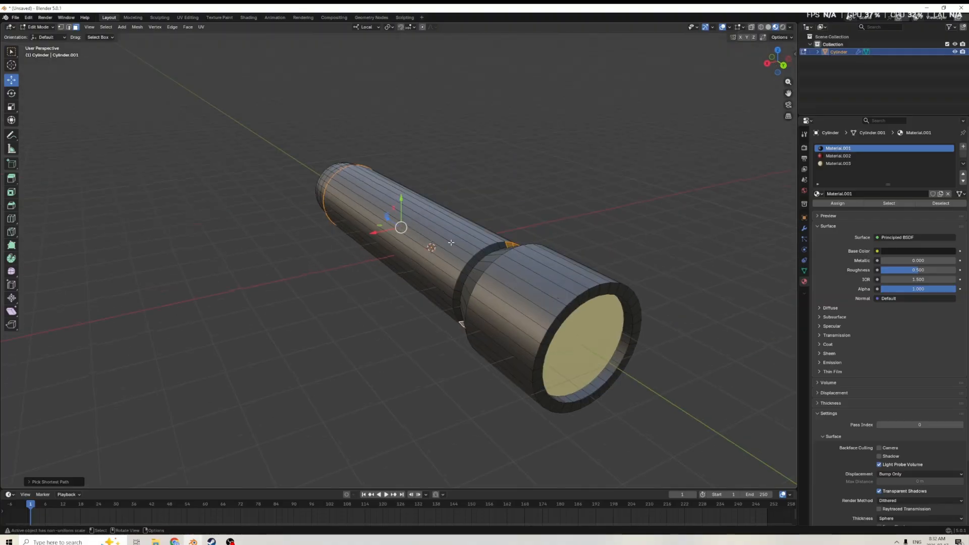
ctrl+click(461, 284)
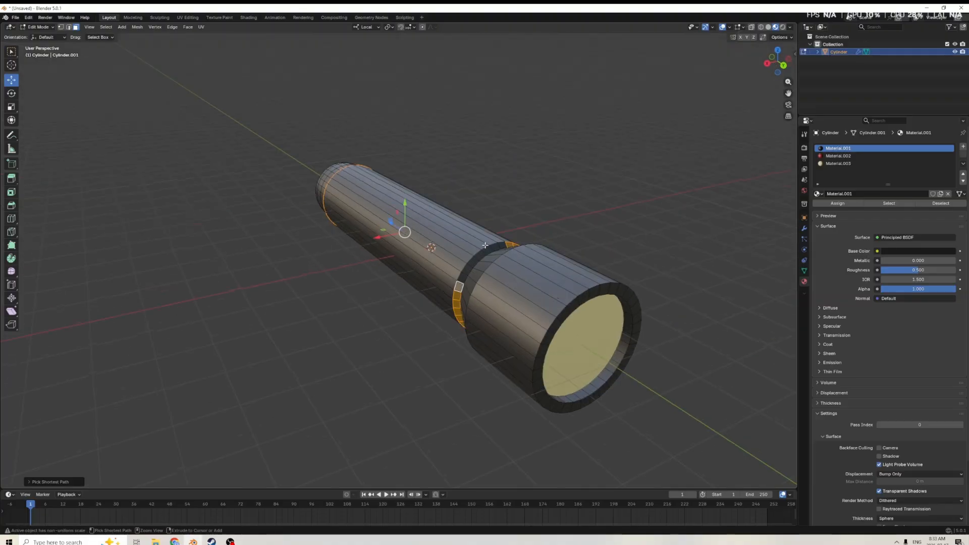
ctrl+click(485, 252)
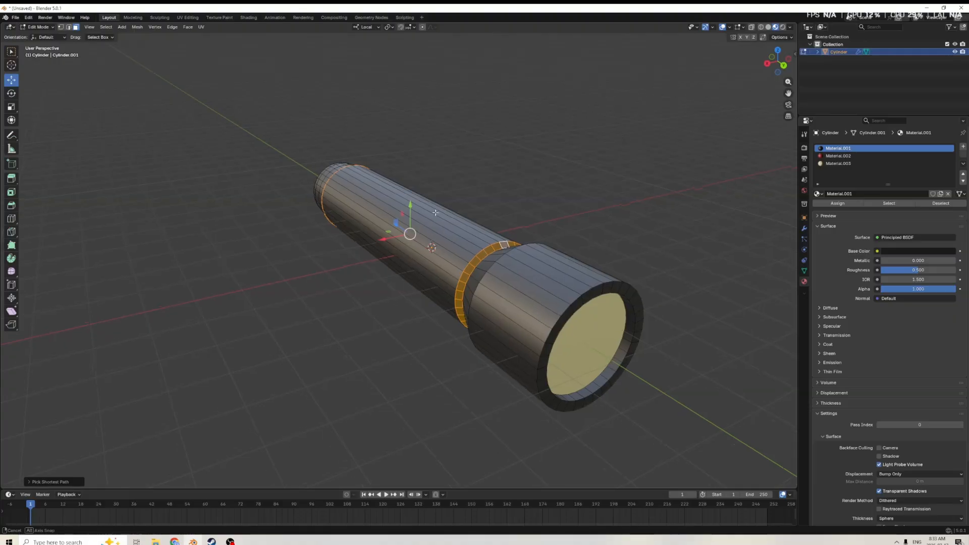
- Add all long faces around the grip to the selection and deselect the stray faces on the head's taper
middle_drag(485, 252, 535, 209)
shift+click(304, 222)
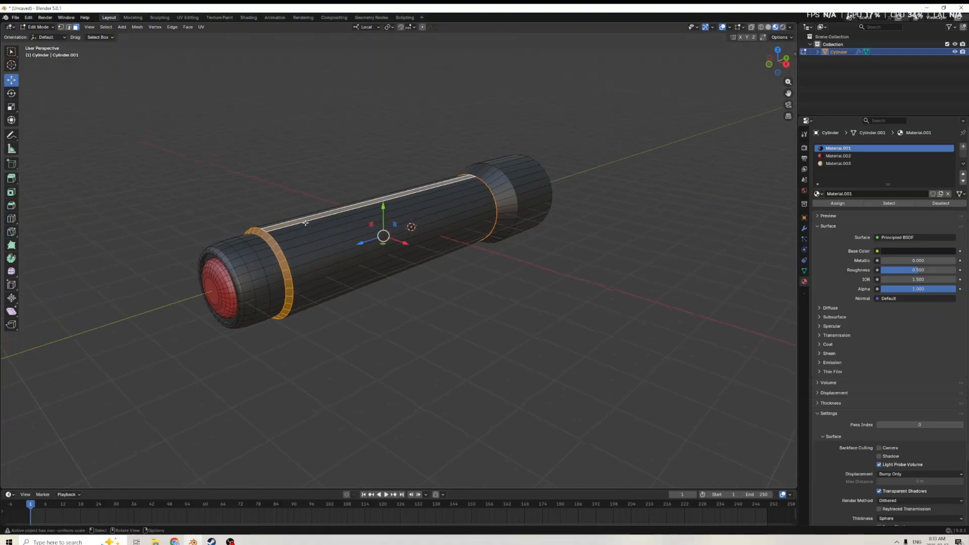
ctrl+click(330, 277)
middle_drag(330, 276, 395, 136)
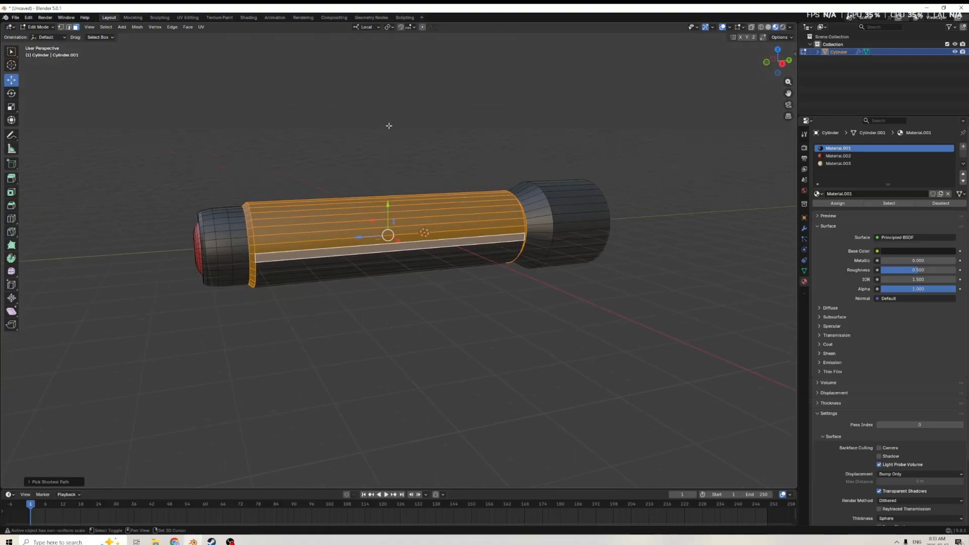
shift+drag(389, 126, 356, 312)
middle_drag(356, 312, 506, 286)
shift+drag(458, 320, 481, 113)
middle_drag(480, 113, 464, 175)
shift+drag(463, 176, 270, 270)
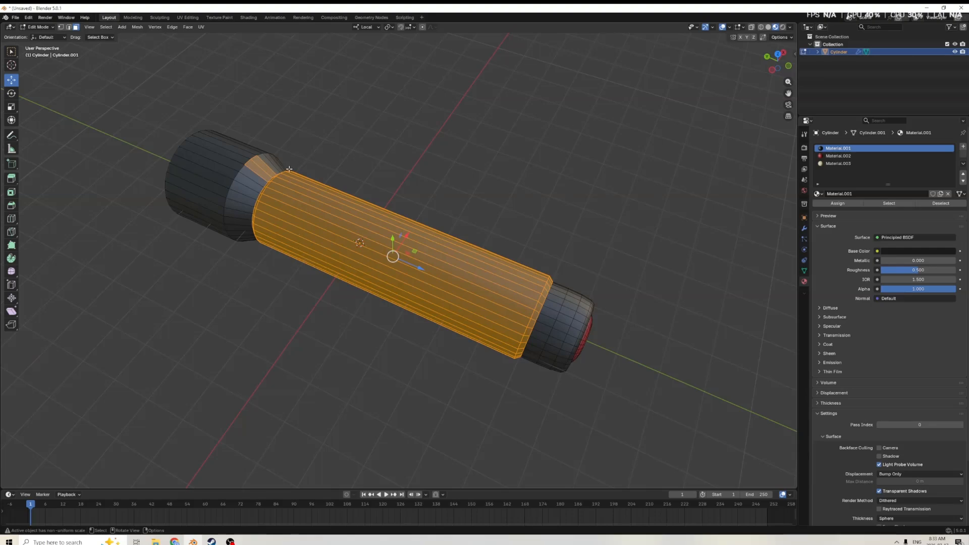
shift+click(263, 163)
shift+click(258, 171)
middle_drag(446, 154, 566, 179)
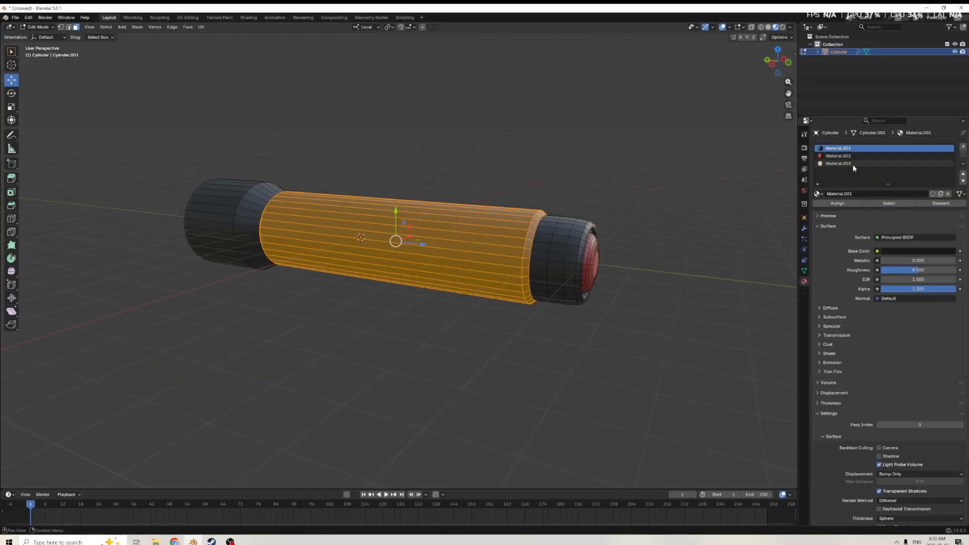
- Create a dark gray material, base color #545454, in a fourth slot and assign it to the selected grip faces
click(964, 148)
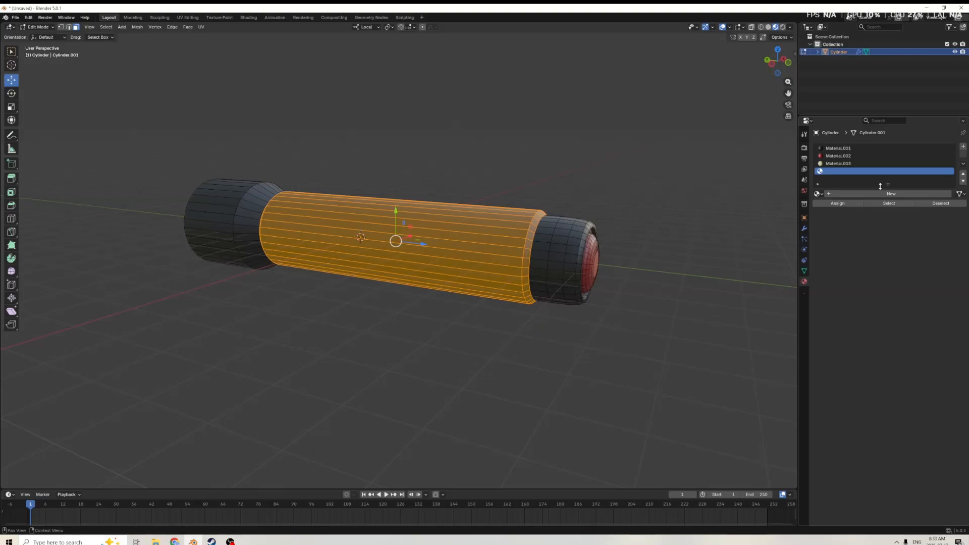
click(877, 196)
click(895, 251)
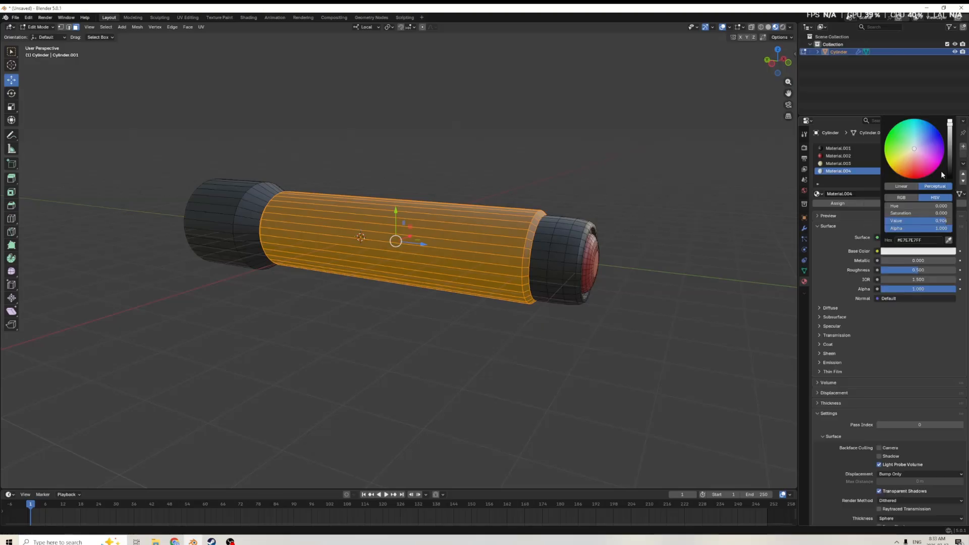
click(902, 260)
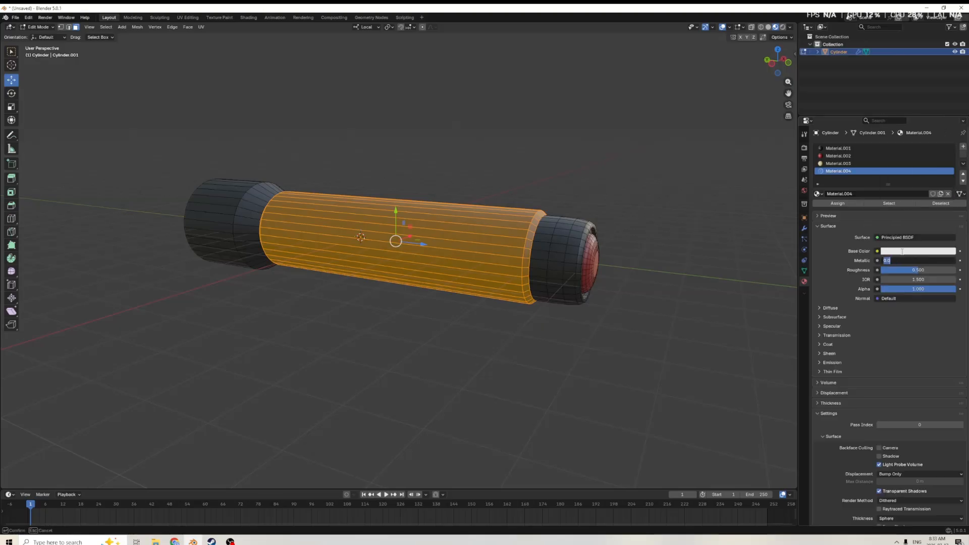
click(903, 251)
click(902, 251)
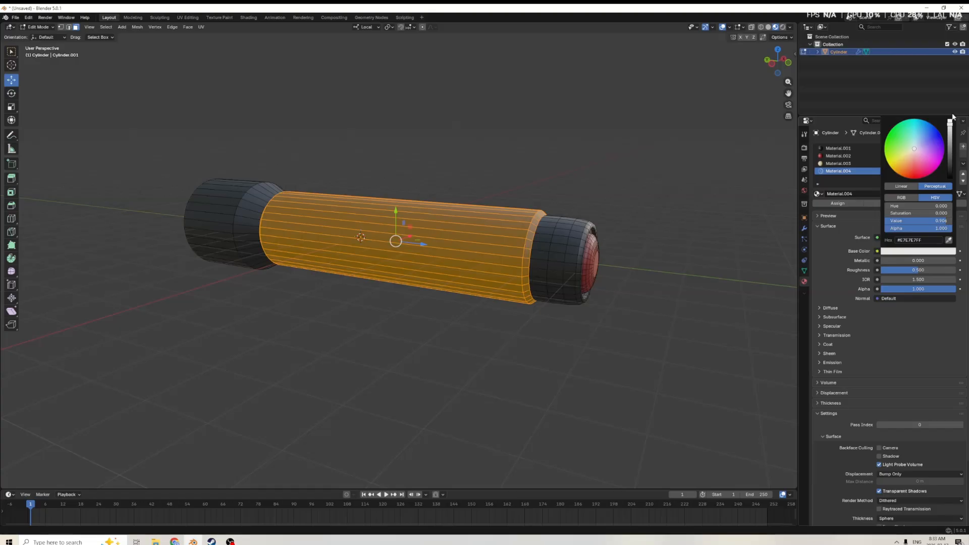
drag(950, 128, 951, 159)
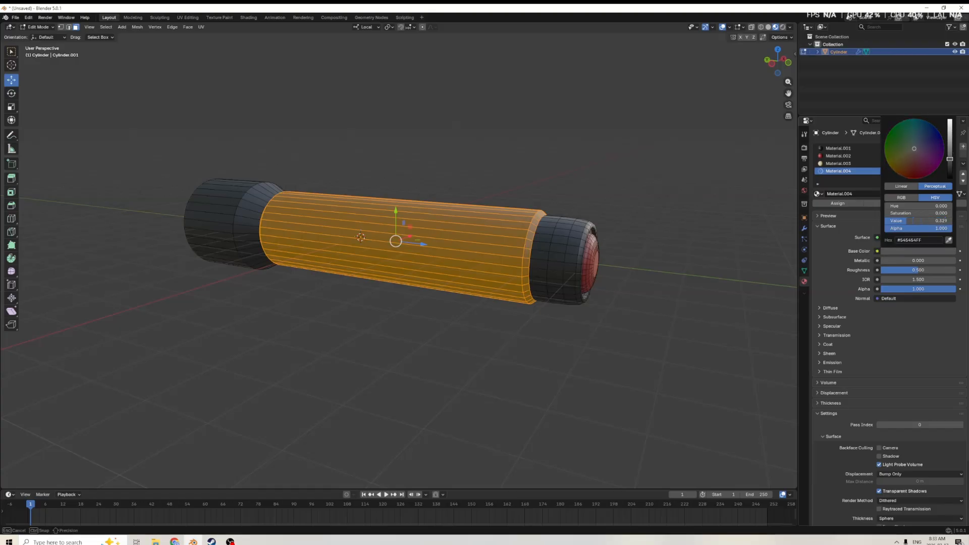
click(843, 204)
- Return to Object Mode and check the grip's new color from the tail side
middle_drag(662, 171, 12, 228)
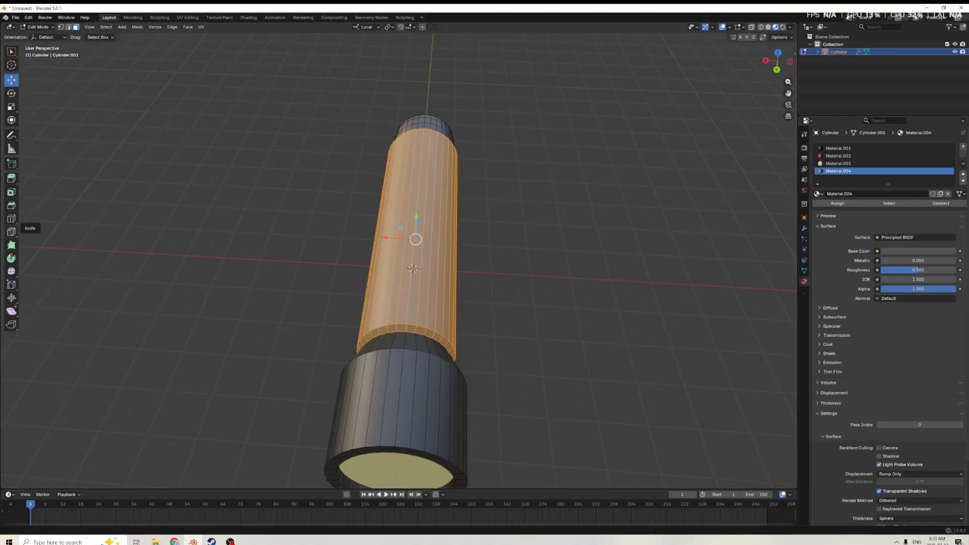
middle_drag(353, 260, 285, 240)
click(514, 311)
middle_drag(515, 312, 310, 241)
key(Tab)
scroll(441, 283, down, 1)
scroll(373, 256, up, 5)
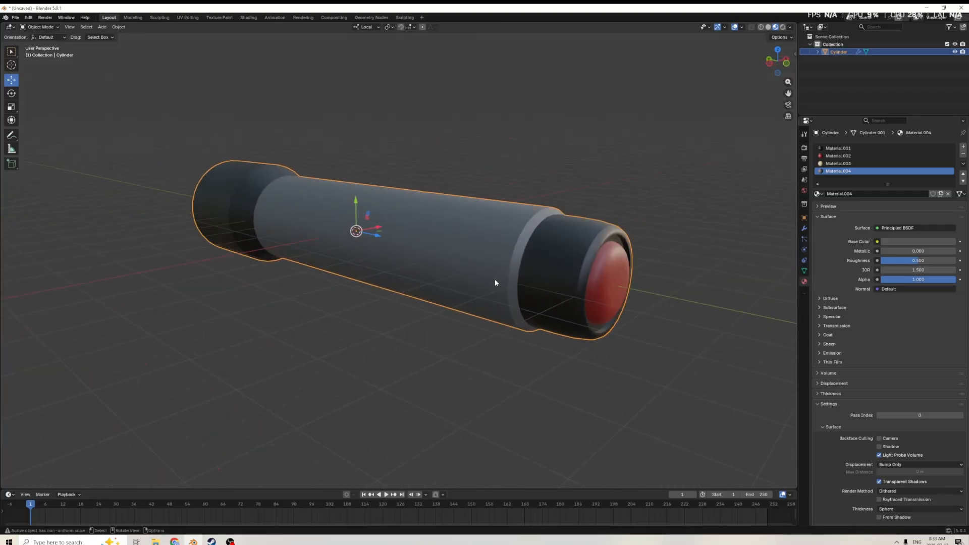
- Enable Ignore Sharpness on the Smooth by Angle modifier, set its angle to 45° and deselect the flashlight
click(805, 230)
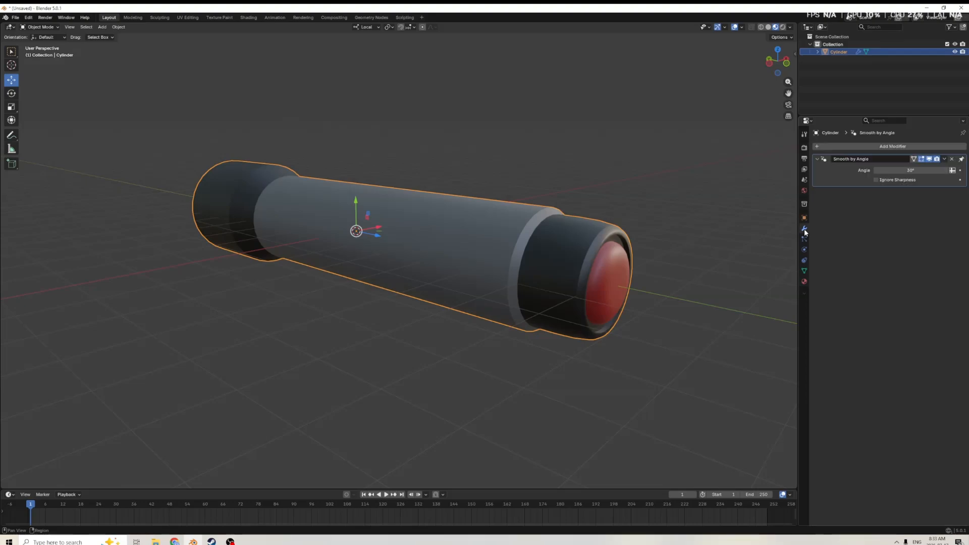
click(876, 181)
click(915, 171)
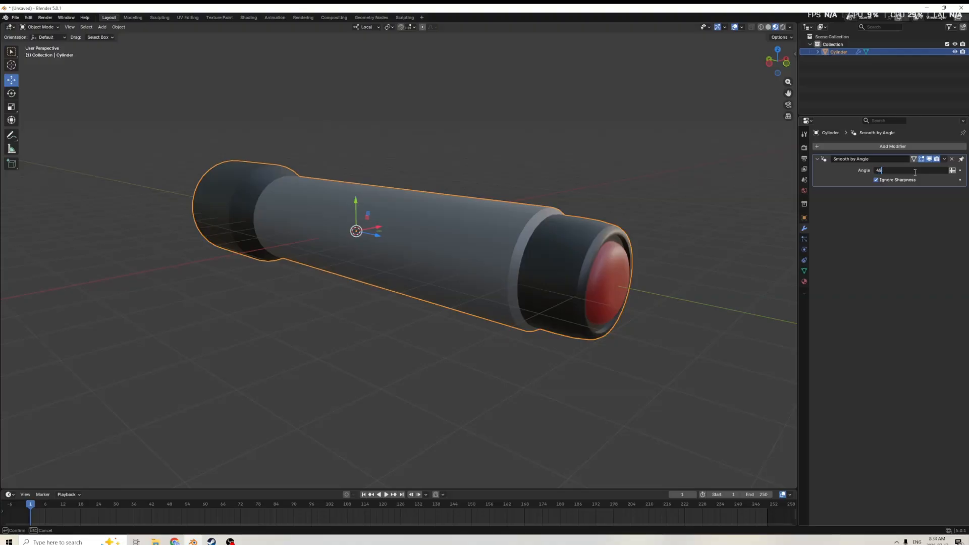
key(Return)
click(620, 340)
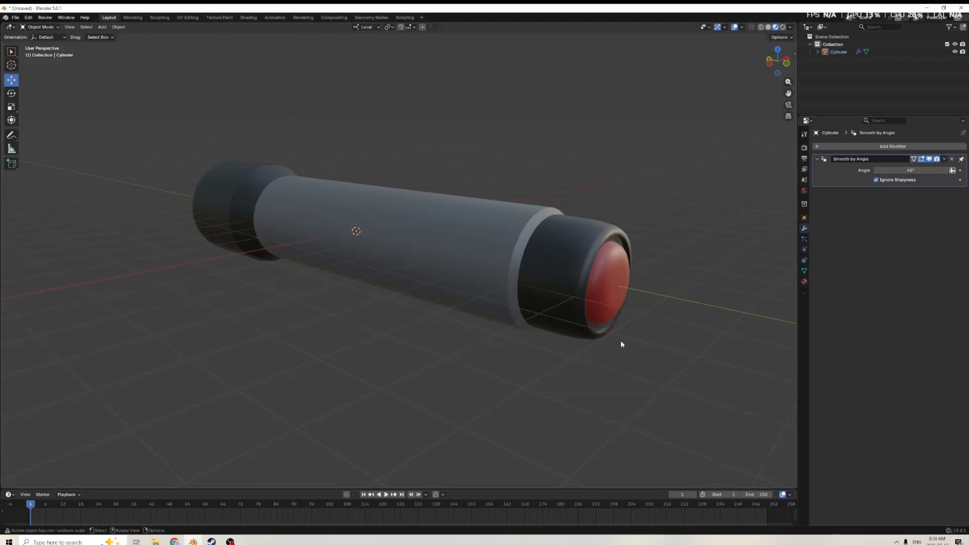
middle_drag(620, 340, 468, 243)
scroll(468, 246, up, 1)
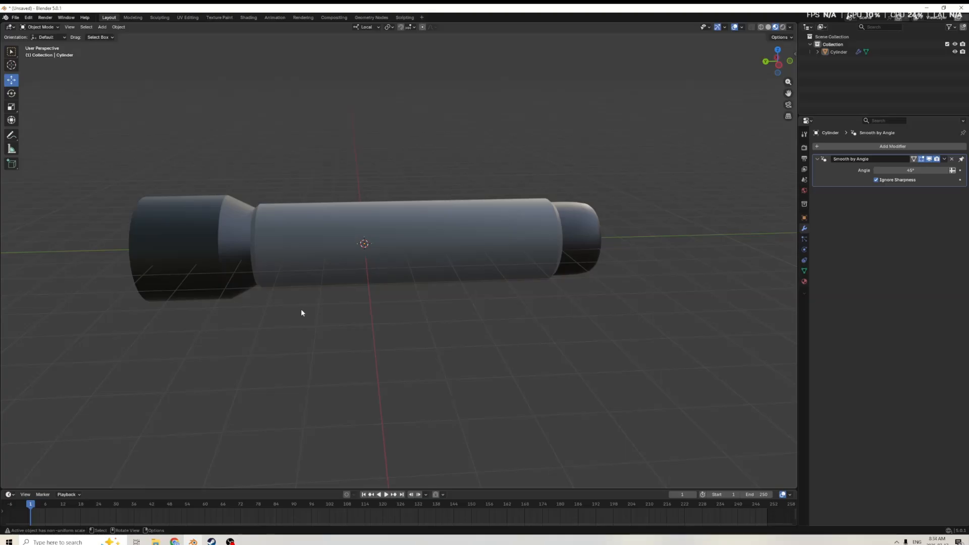
scroll(301, 313, down, 2)
middle_drag(302, 312, 414, 253)
scroll(469, 252, up, 4)
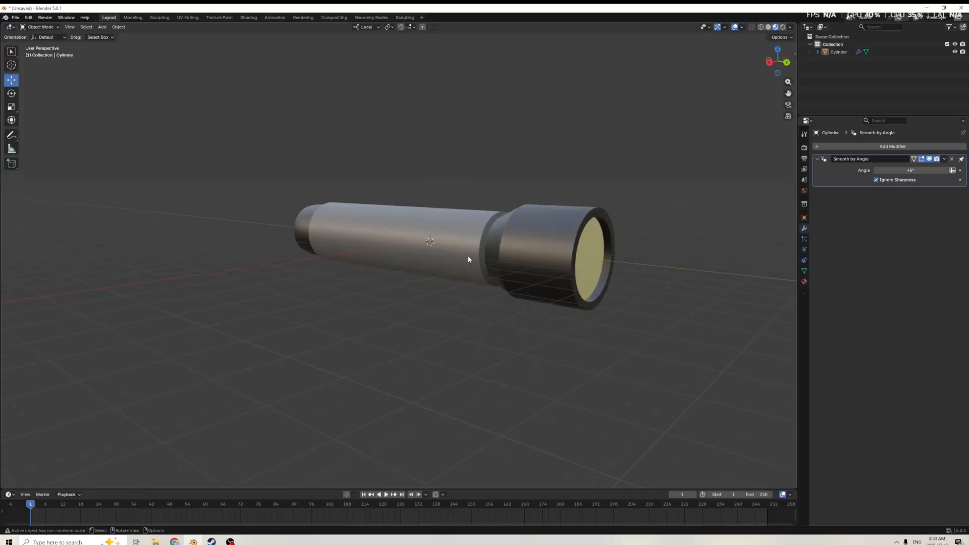